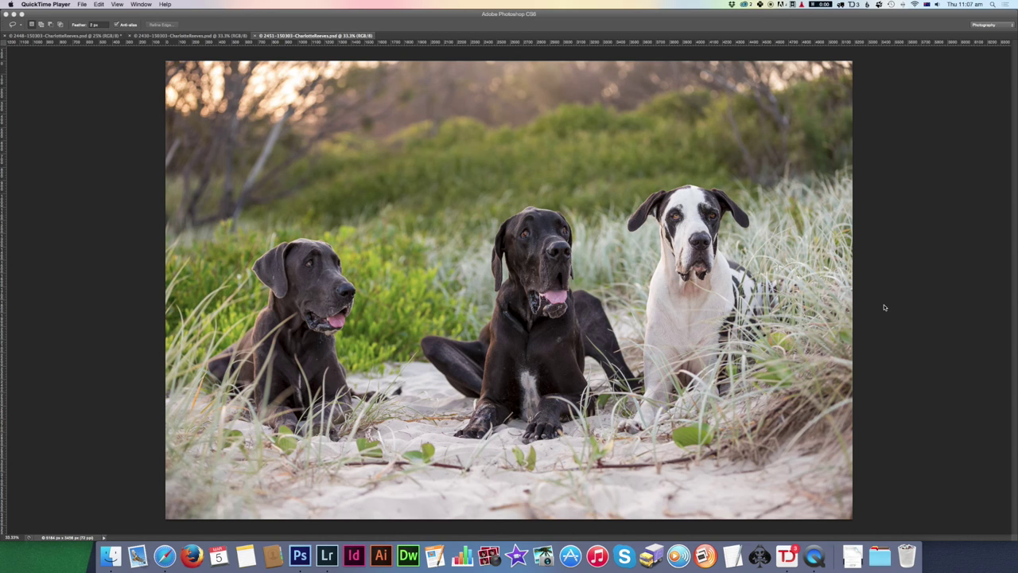
- Leave the three-dog dune composite in Photoshop CS6 and switch to Lightroom's Develop module
{"action": "left_click", "coordinate": [326, 555]}
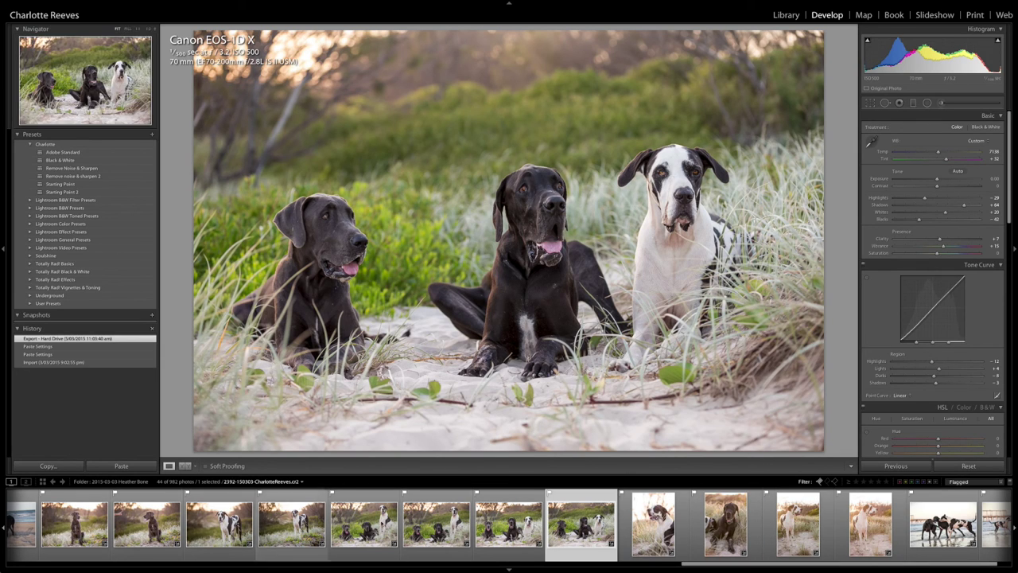
- Clear the Flagged filter to show all 962 photos and open the woman-with-three-dogs shot
{"action": "left_click", "coordinate": [820, 482]}
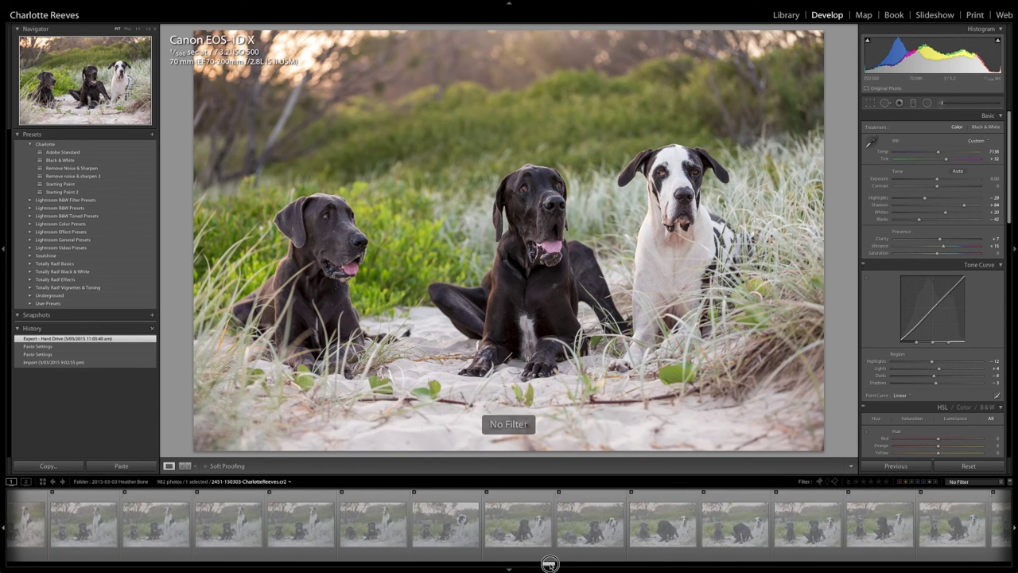
{"action": "left_click_drag", "start_coordinate": [560, 564], "coordinate": [514, 564]}
{"action": "left_click", "coordinate": [586, 530]}
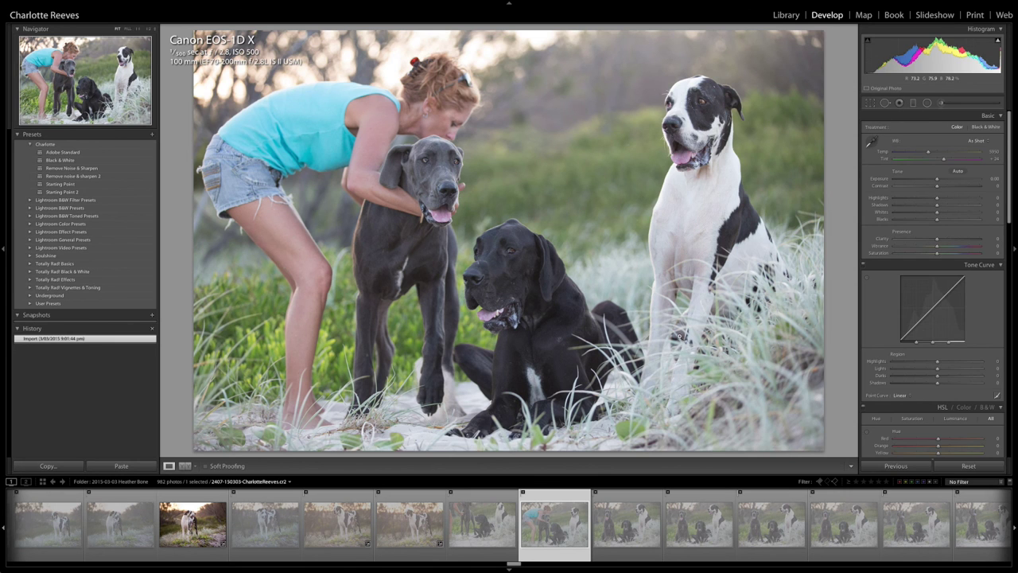
- Step through the three-dog frames and paste the copied edit settings onto one
{"action": "key", "text": "Left"}
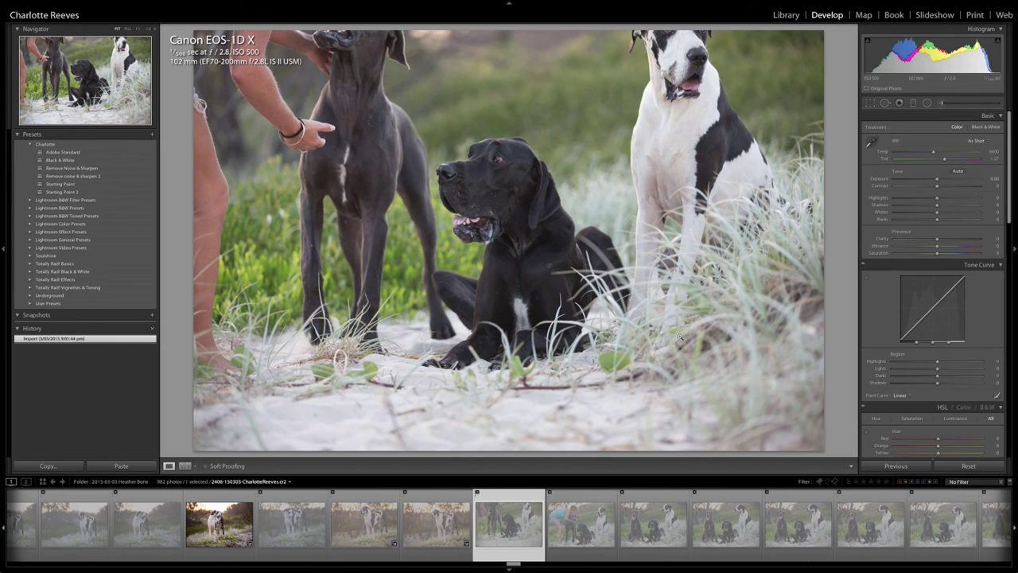
{"action": "key", "text": "Right"}
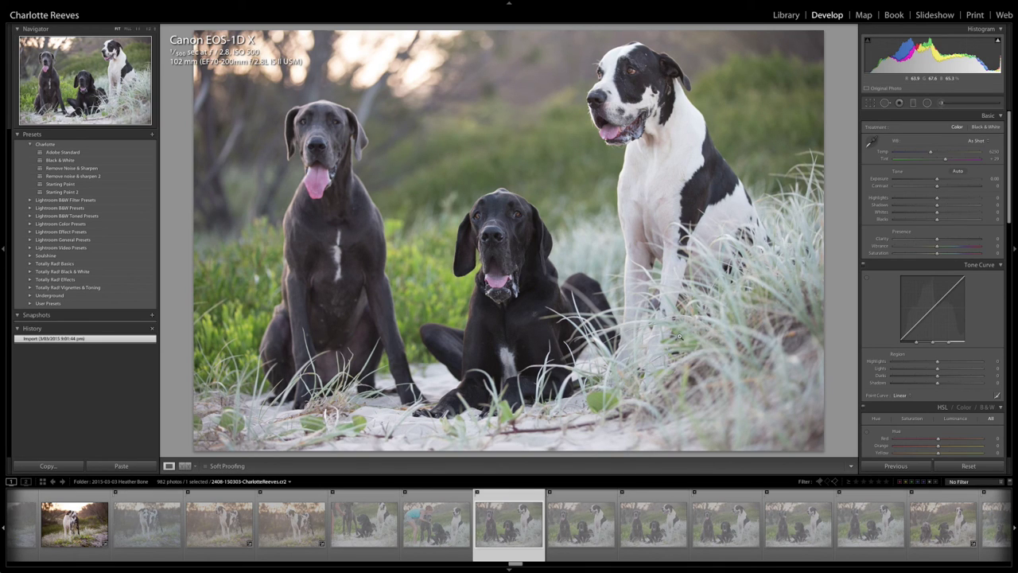
{"action": "key", "text": "Right"}
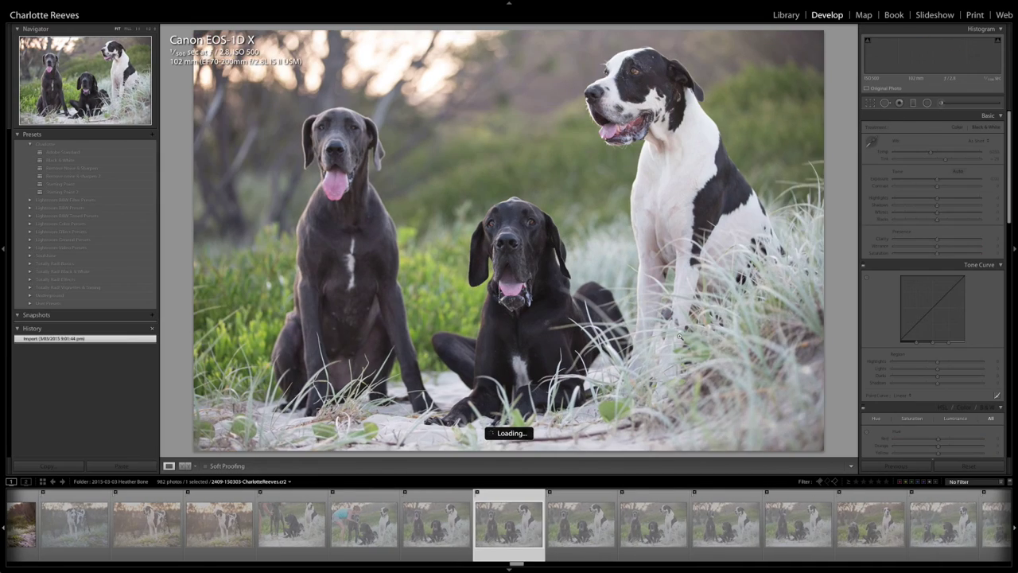
{"action": "key", "text": "Right"}
{"action": "key", "text": "Right"}
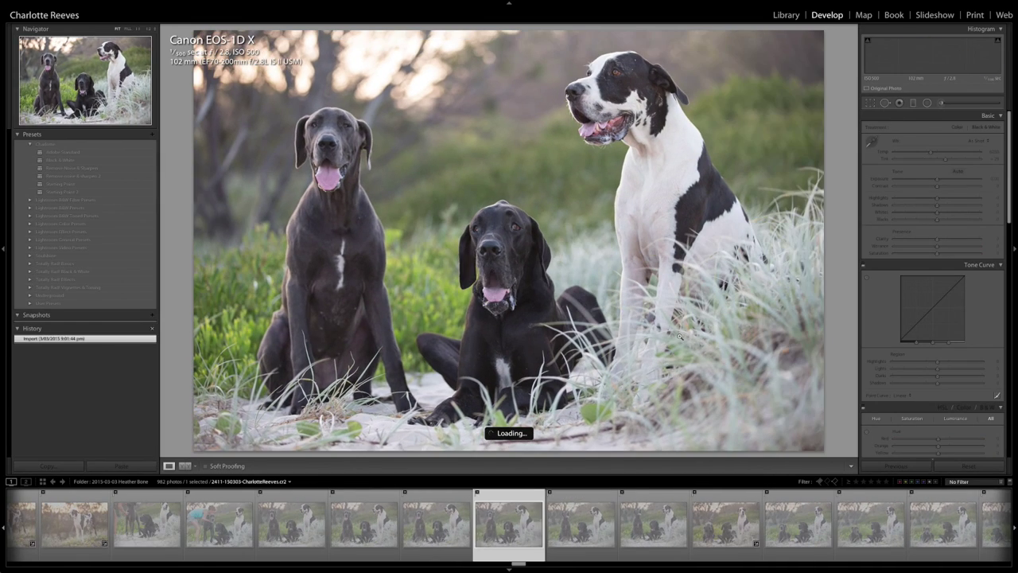
{"action": "key", "text": "Right"}
{"action": "key", "text": "Right"}
{"action": "key", "text": "Right"}
{"action": "key", "text": "Right"}
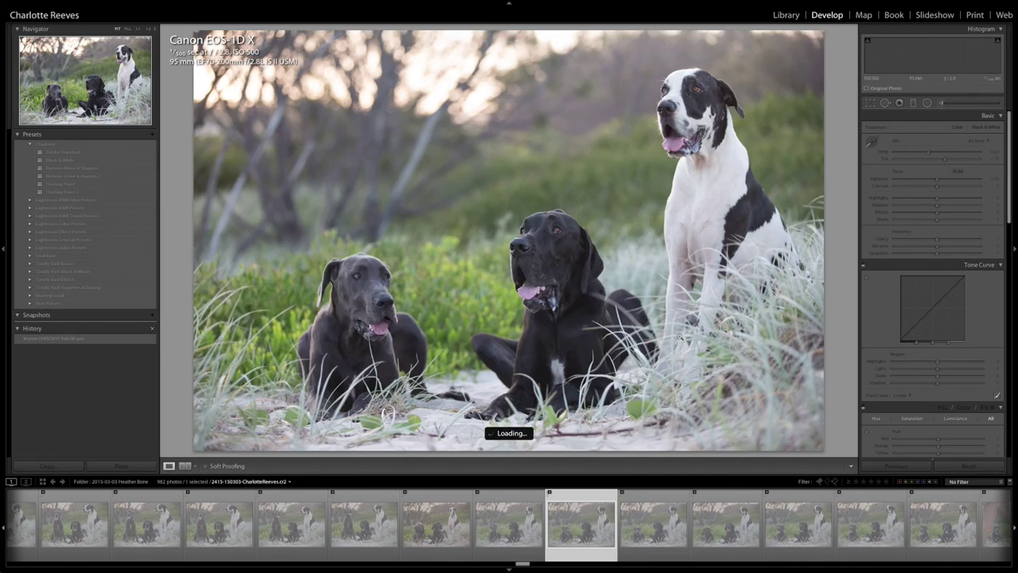
{"action": "key", "text": "Right"}
{"action": "key", "text": "Right"}
{"action": "key", "text": "Right"}
{"action": "key", "text": "Right"}
{"action": "key", "text": "Right"}
{"action": "key", "text": "Right"}
{"action": "key", "text": "Right"}
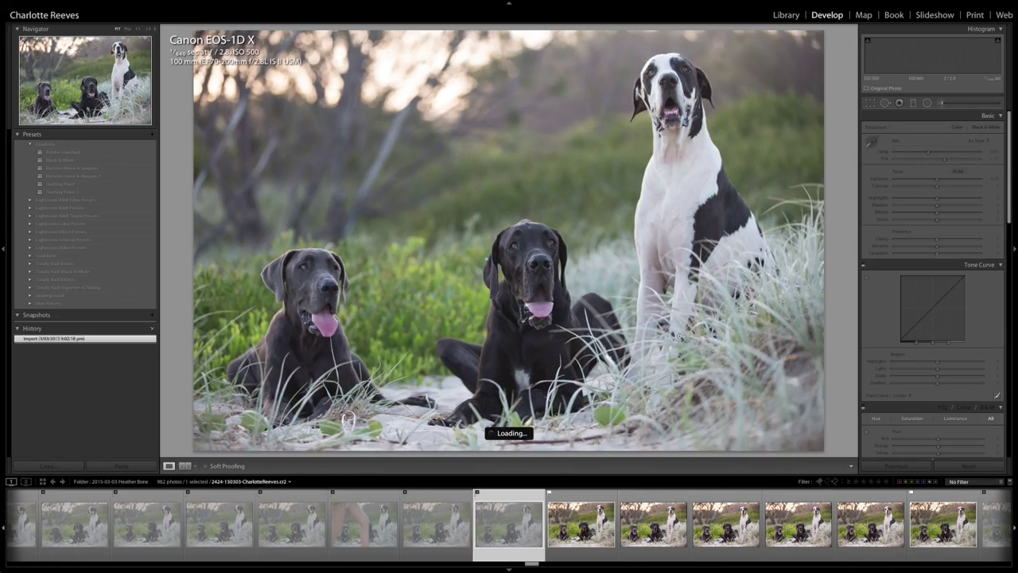
{"action": "key", "text": "Right"}
{"action": "key", "text": "Right"}
{"action": "key", "text": "Right"}
{"action": "key", "text": "Right"}
{"action": "key", "text": "Right"}
{"action": "key", "text": "Right"}
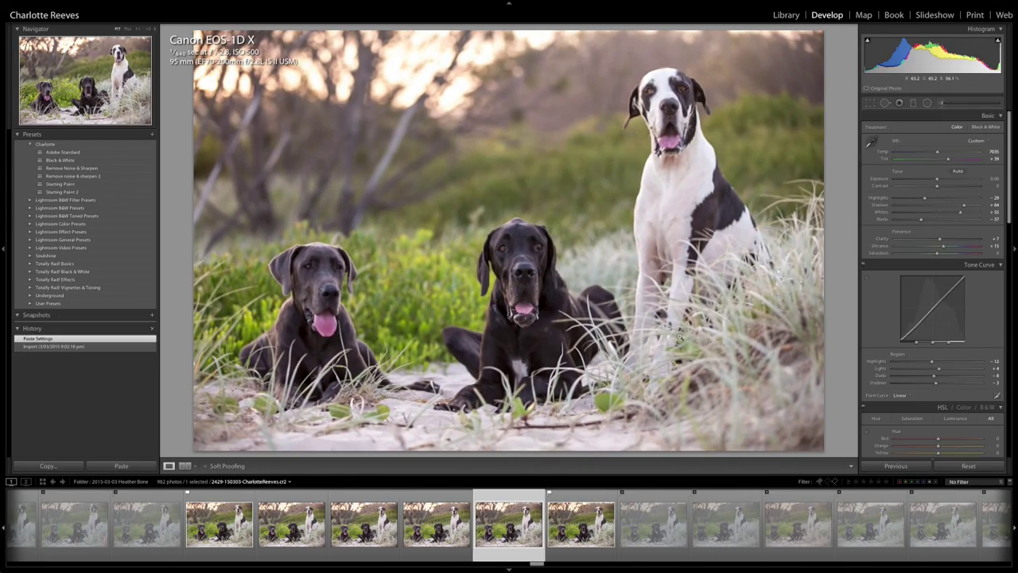
{"action": "key", "text": "Right"}
{"action": "key", "text": "Right"}
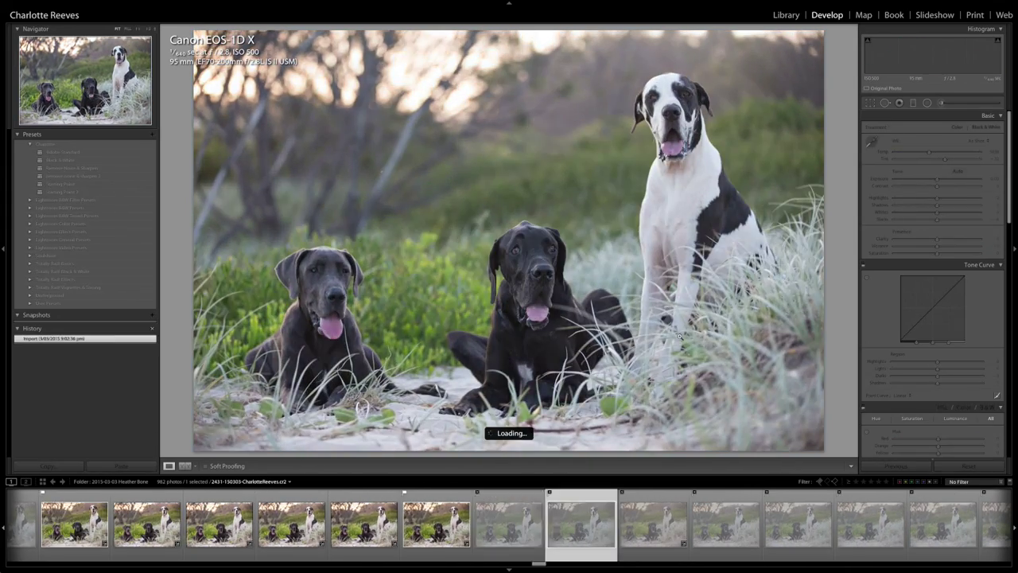
{"action": "key", "text": "ctrl+shift+v"}
{"action": "key", "text": "Right"}
{"action": "key", "text": "ctrl+shift+v"}
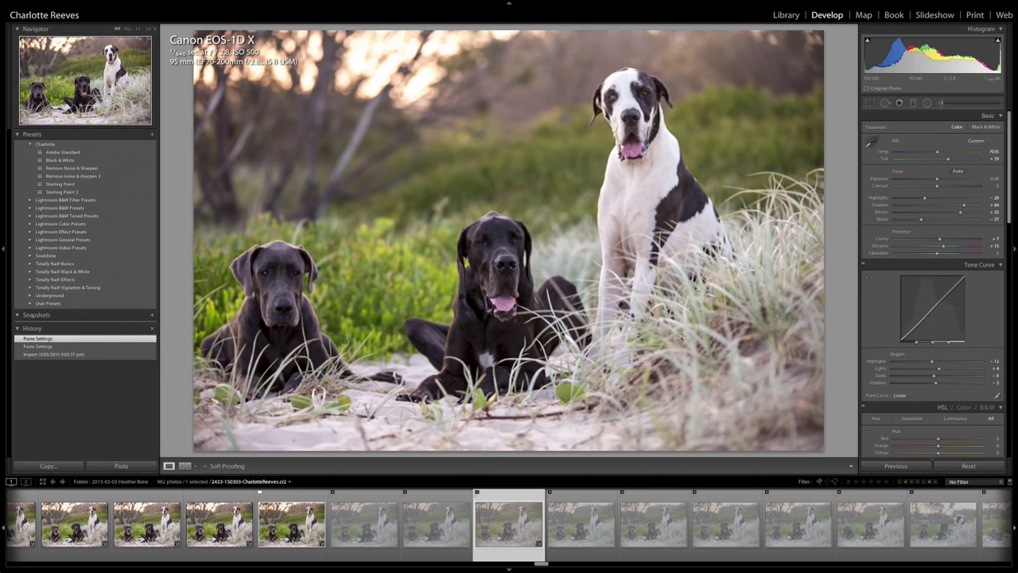
- Review the remaining three-dog frames, step back, then restore the Flagged filter
{"action": "key", "text": "Right"}
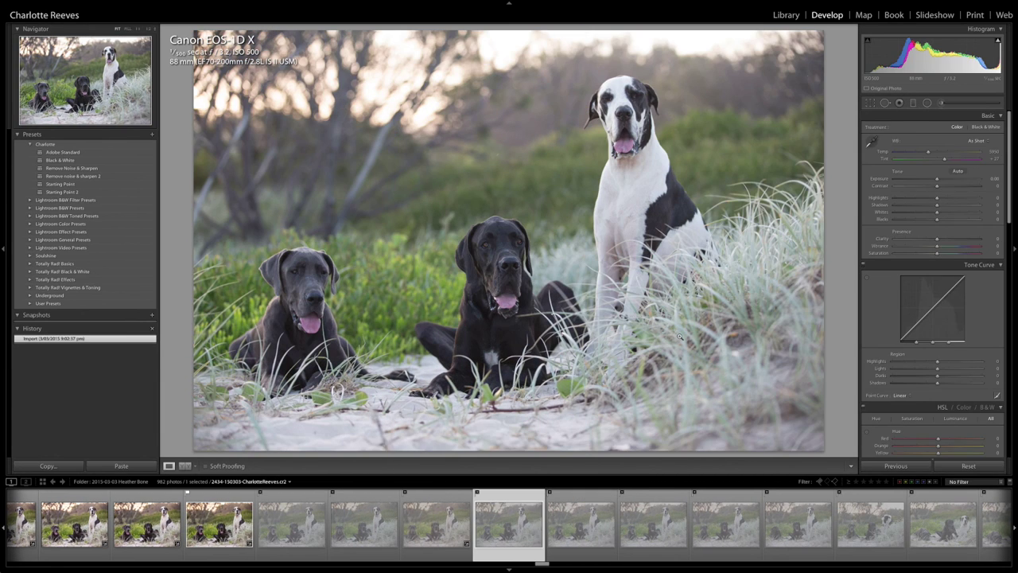
{"action": "key", "text": "Right"}
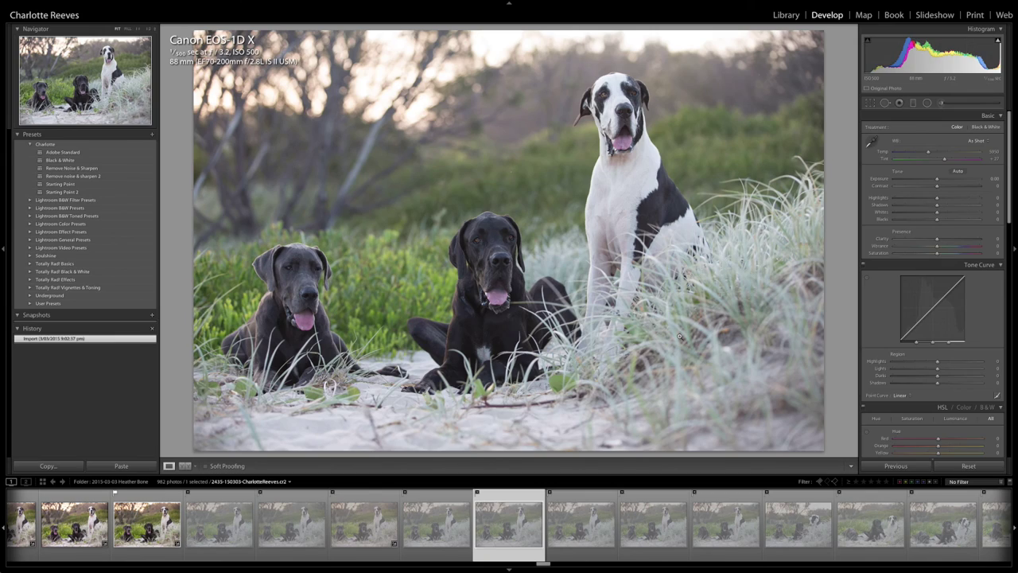
{"action": "key", "text": "Right"}
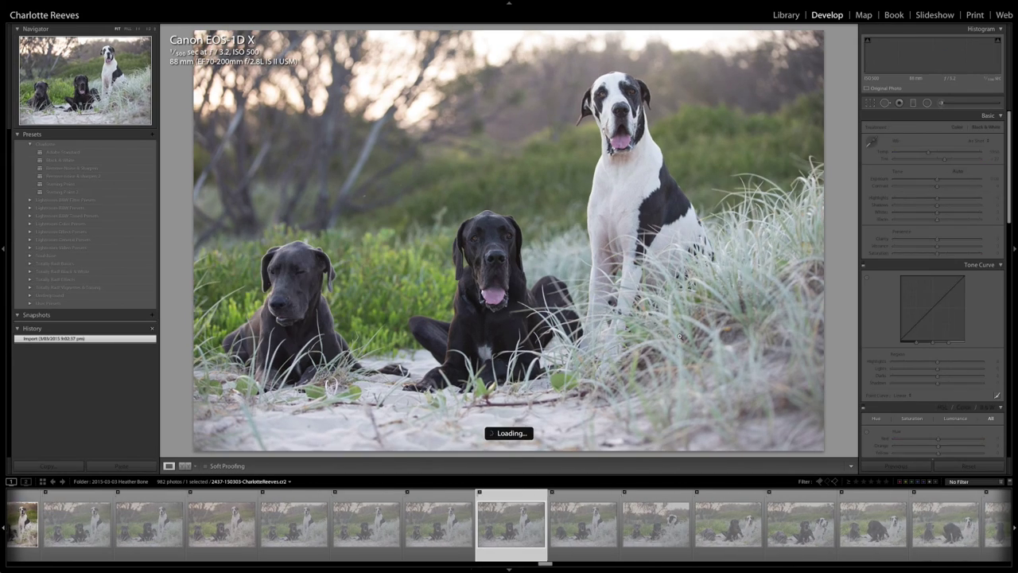
{"action": "key", "text": "Right"}
{"action": "key", "text": "Right"}
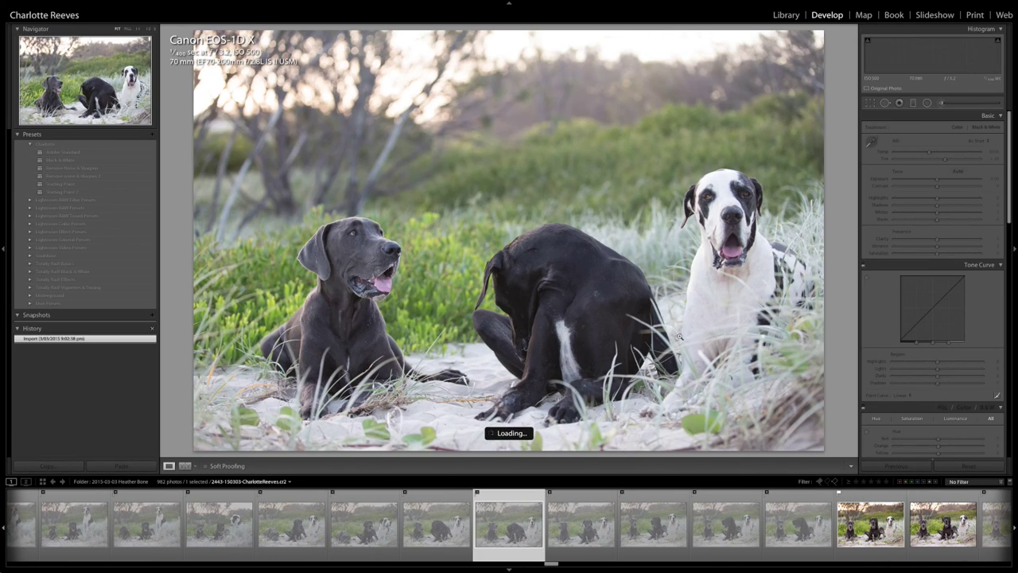
{"action": "key", "text": "Right"}
{"action": "key", "text": "Right"}
{"action": "key", "text": "Right"}
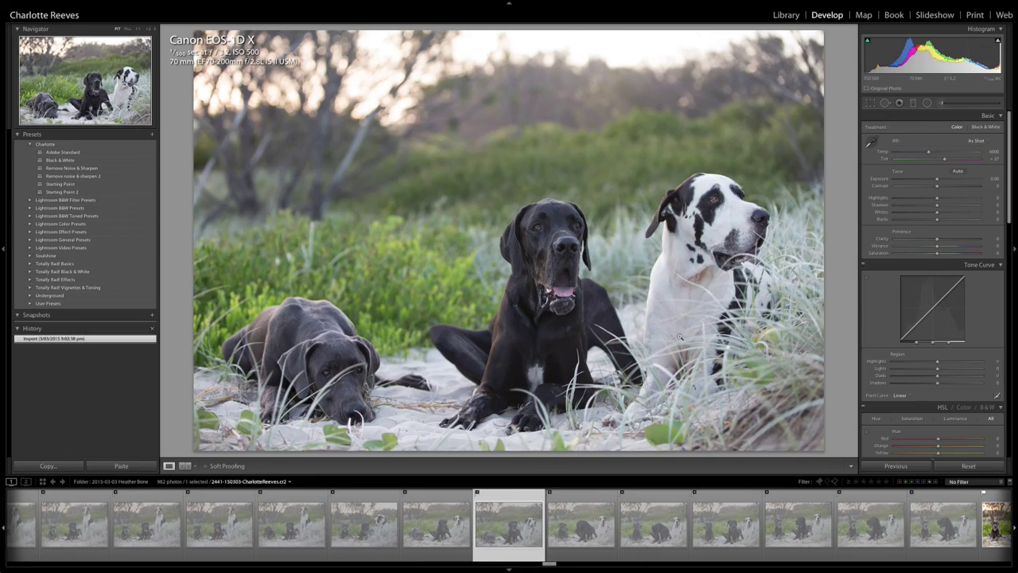
{"action": "key", "text": "Right"}
{"action": "key", "text": "Right"}
{"action": "key", "text": "Right"}
{"action": "key", "text": "Right"}
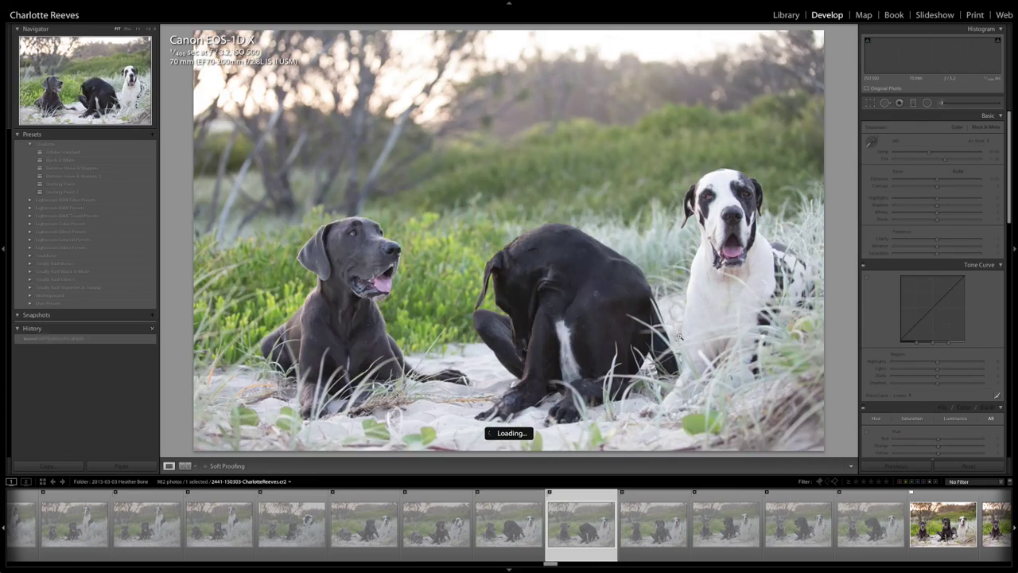
{"action": "key", "text": "Right"}
{"action": "key", "text": "Right"}
{"action": "key", "text": "Right"}
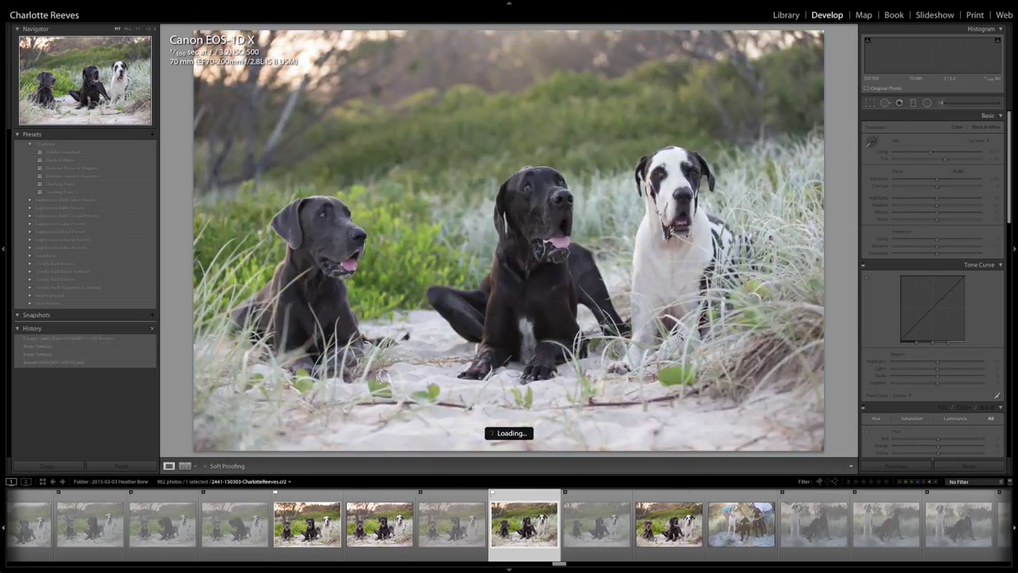
{"action": "key", "text": "Right"}
{"action": "key", "text": "Right"}
{"action": "key", "text": "Right"}
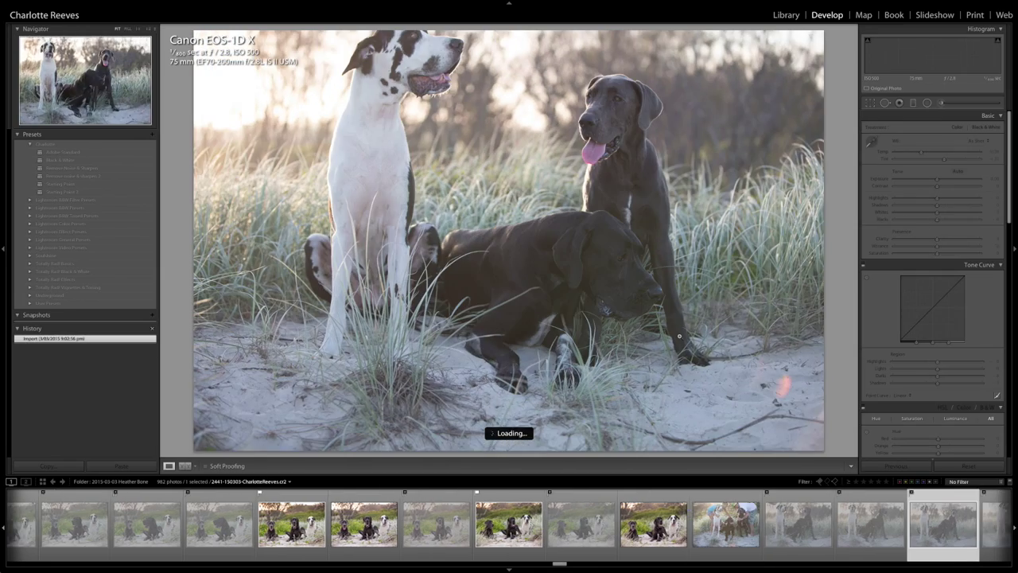
{"action": "key", "text": "Left"}
{"action": "key", "text": "Left"}
{"action": "key", "text": "Left"}
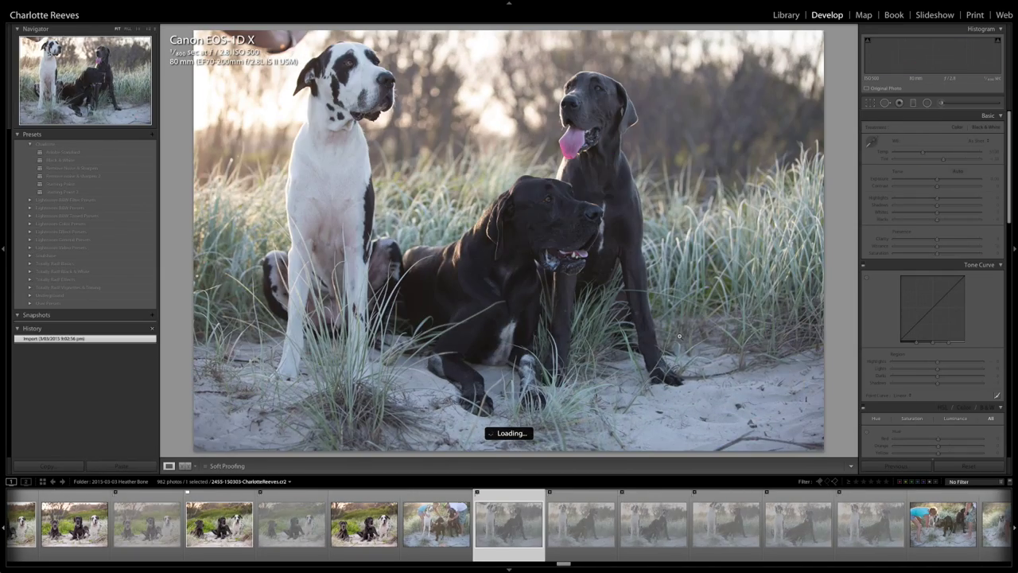
{"action": "key", "text": "Left"}
{"action": "key", "text": "Left"}
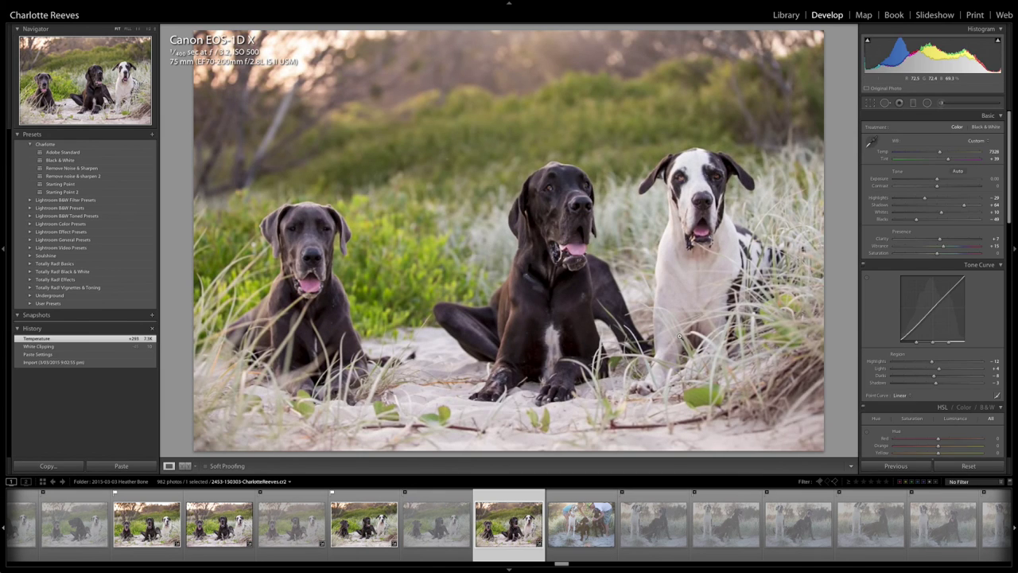
{"action": "left_click", "coordinate": [819, 481]}
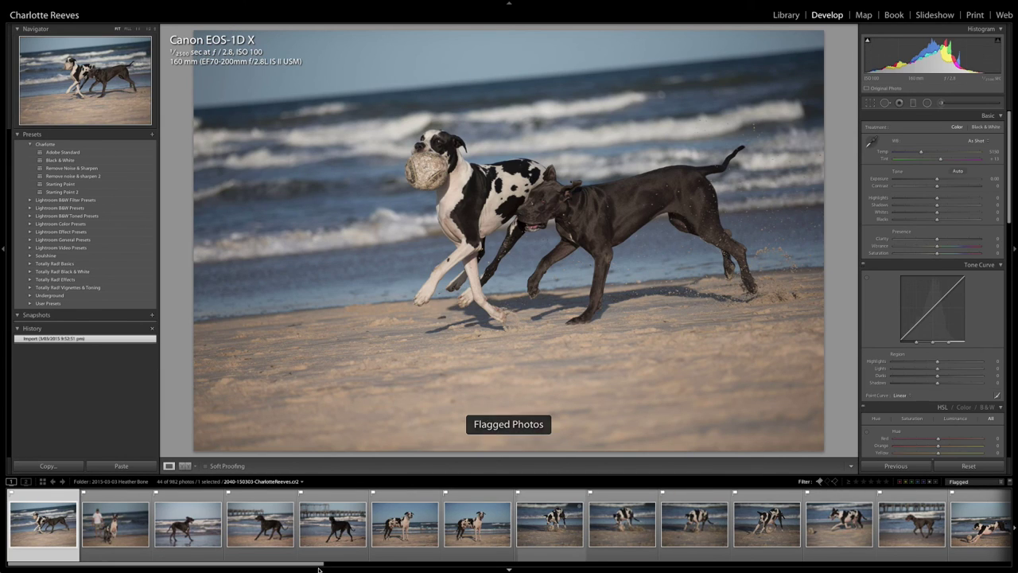
- Open the flagged three-dog shot, settle on the seated-white-dog frame, and zoom on the left dog
{"action": "left_click_drag", "start_coordinate": [416, 563], "coordinate": [986, 557]}
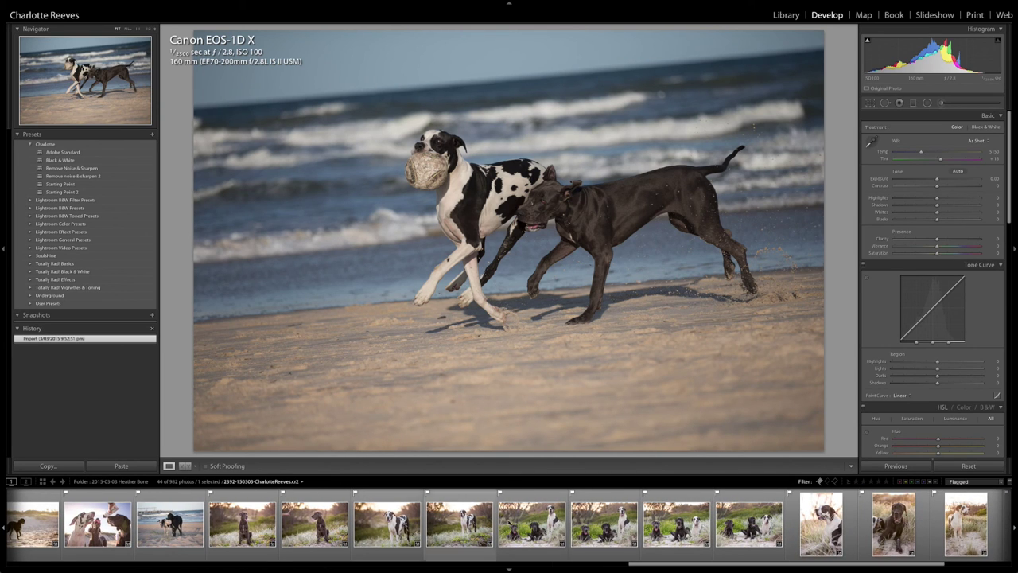
{"action": "left_click", "coordinate": [532, 521]}
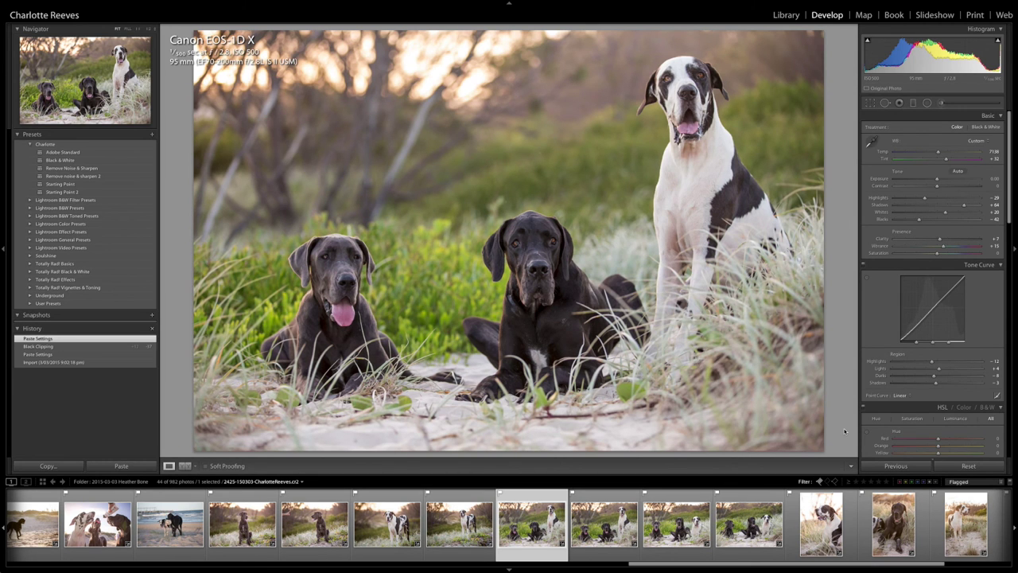
{"action": "key", "text": "Right"}
{"action": "key", "text": "Left"}
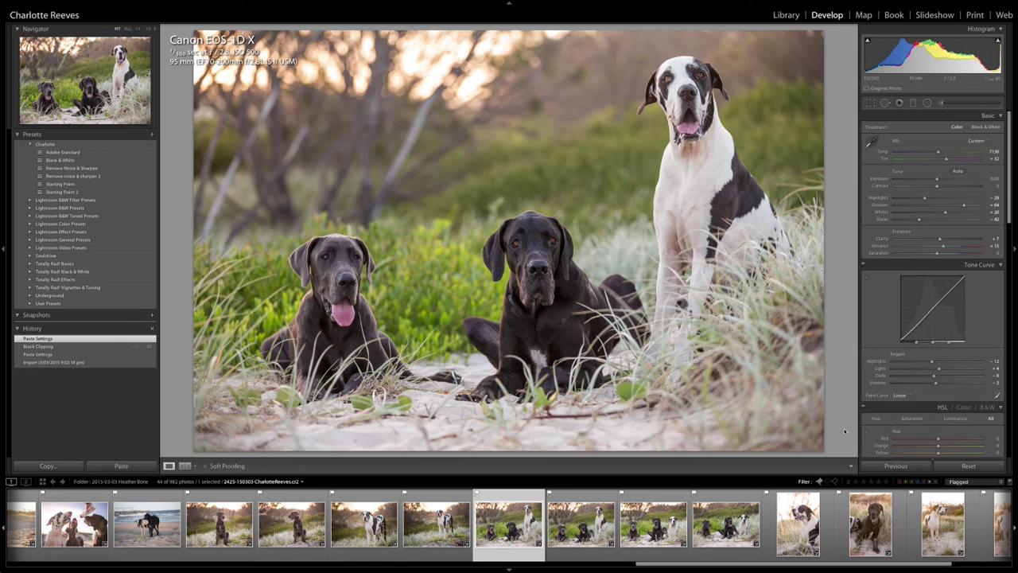
{"action": "key", "text": "Right"}
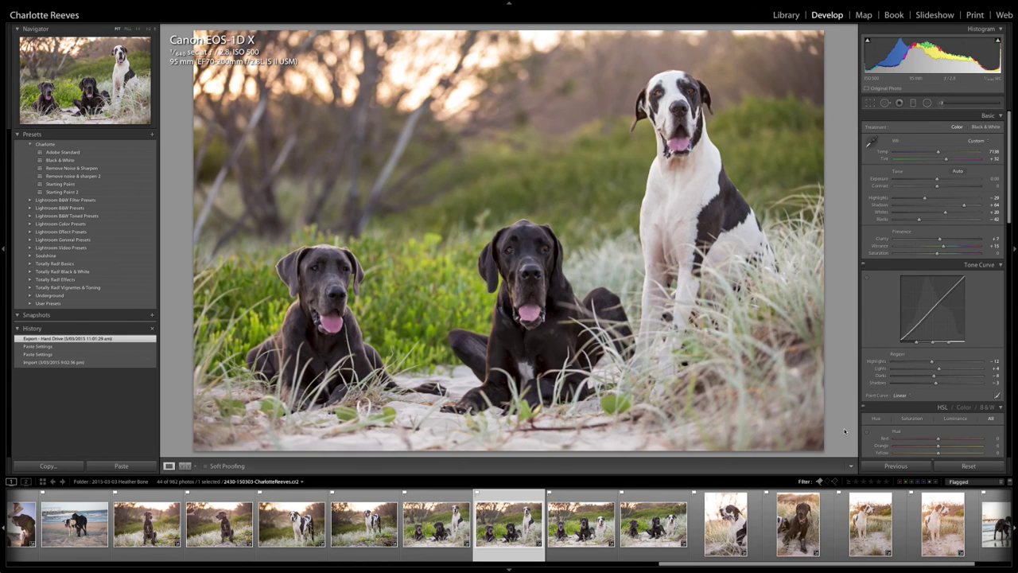
{"action": "key", "text": "Right"}
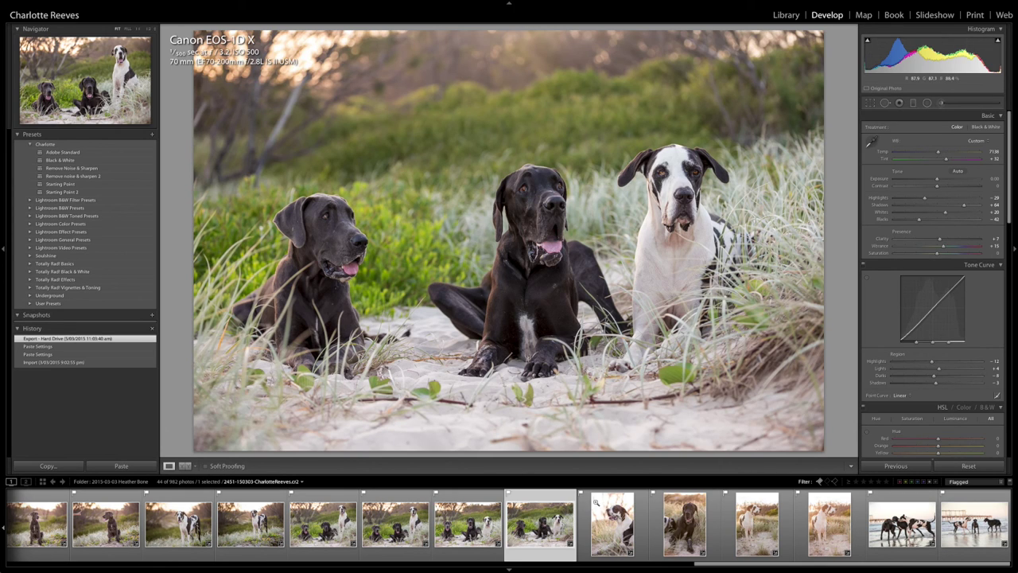
{"action": "key", "text": "Left"}
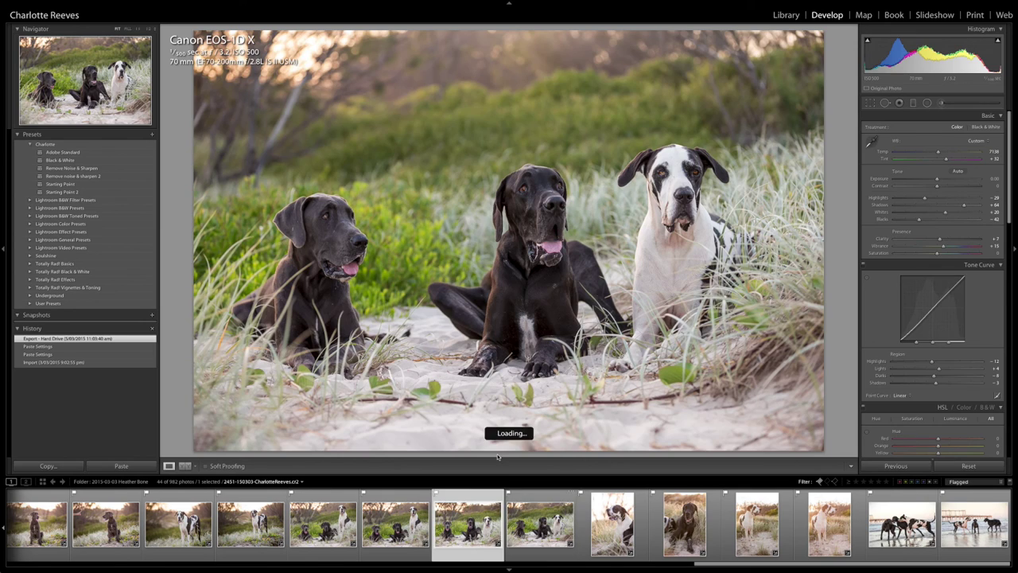
{"action": "key", "text": "Left"}
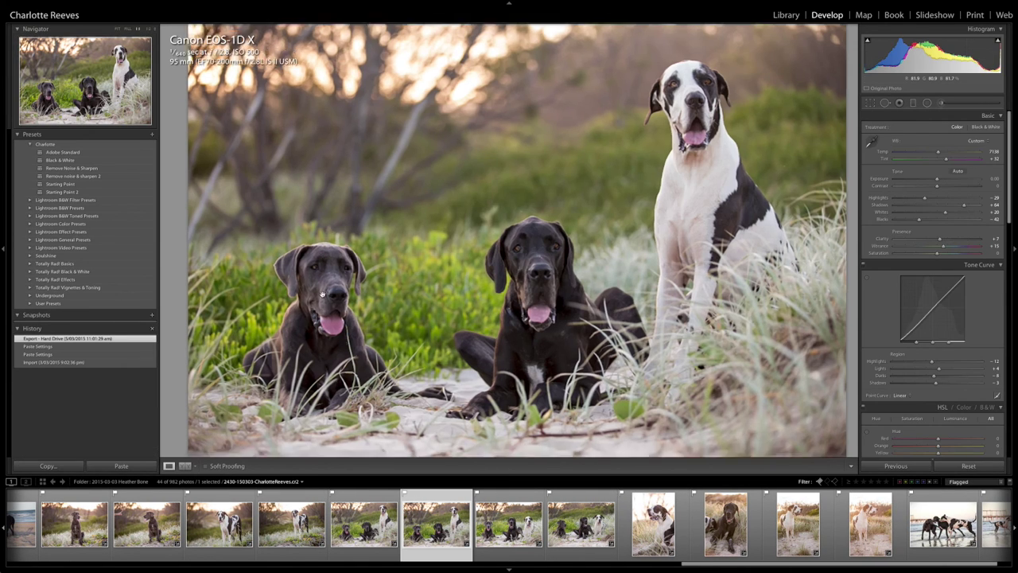
{"action": "left_click", "coordinate": [322, 294]}
- Centre the close-up on the left dog, then load the next three-dog shot at full view
{"action": "double_click", "coordinate": [507, 247]}
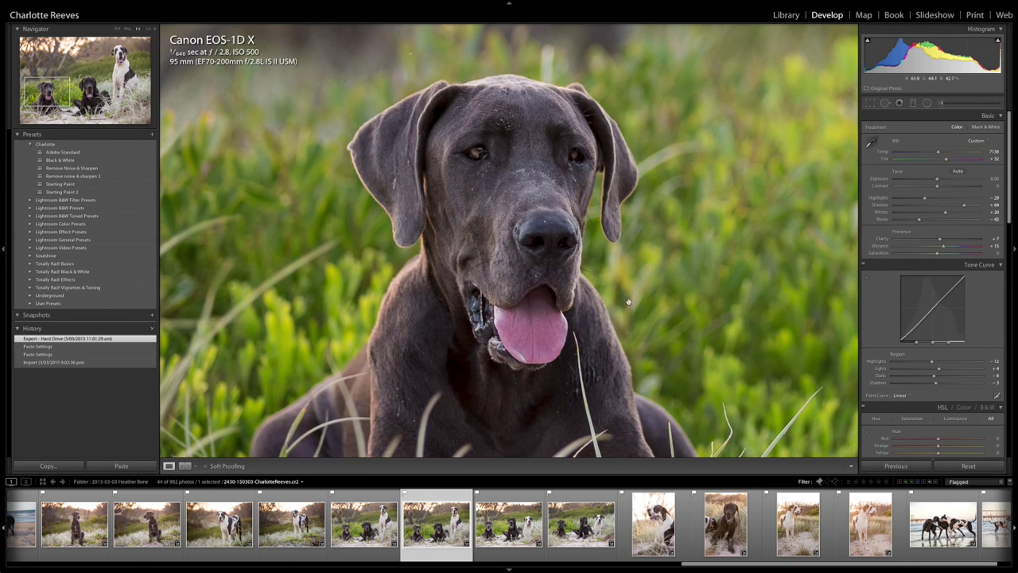
{"action": "left_click", "coordinate": [509, 524]}
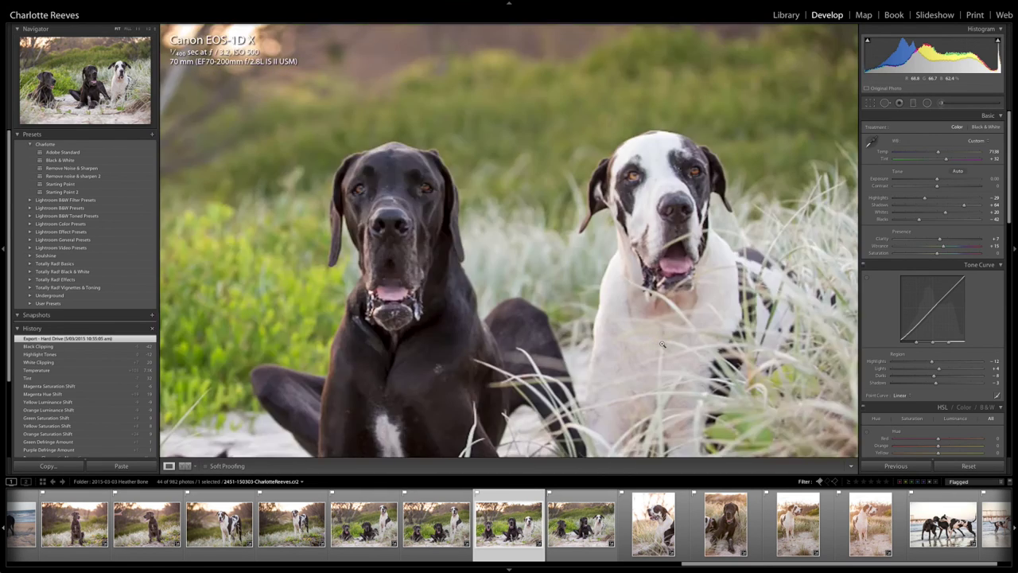
{"action": "left_click", "coordinate": [662, 344]}
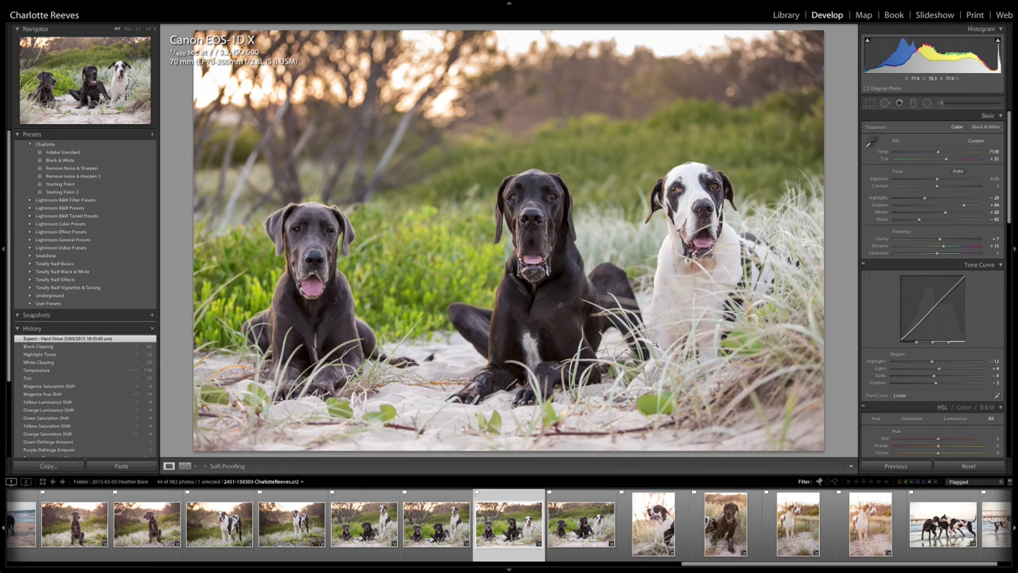
- Inspect the left, black and white dogs' faces at 1:1, then open the seated-white-dog shot
{"action": "left_click", "coordinate": [370, 256]}
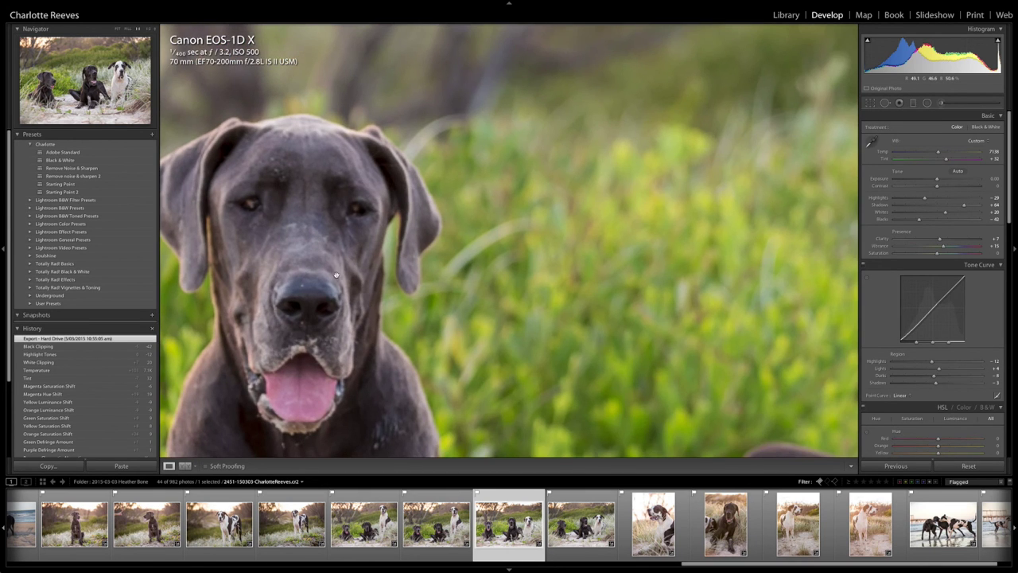
{"action": "left_click_drag", "start_coordinate": [336, 274], "coordinate": [532, 242]}
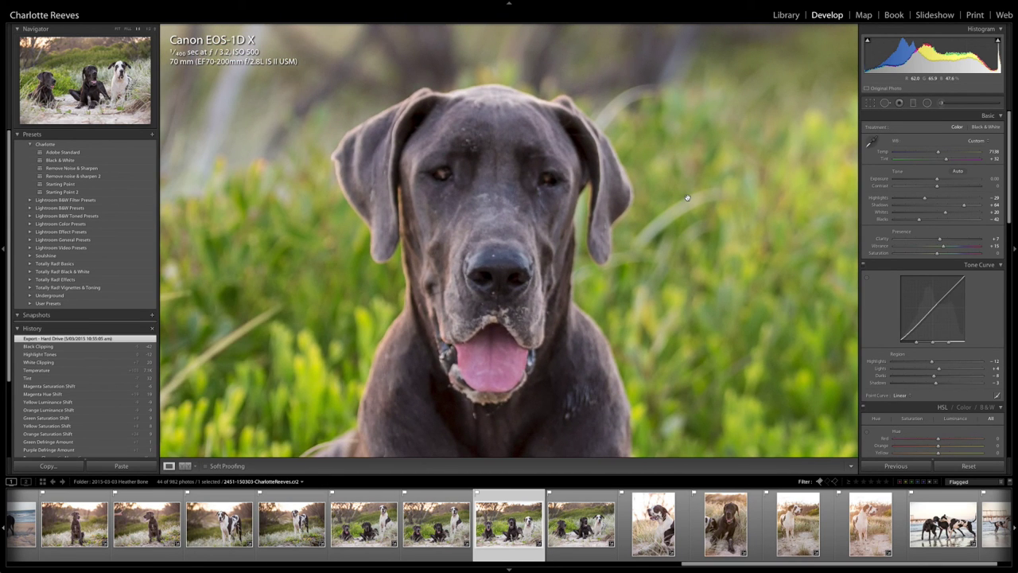
{"action": "left_click_drag", "start_coordinate": [759, 228], "coordinate": [363, 278]}
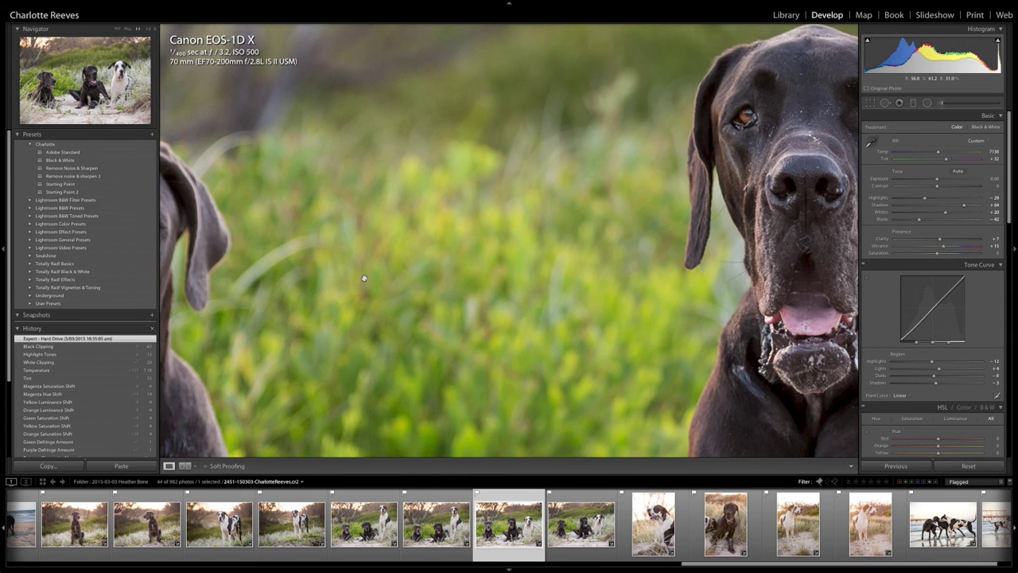
{"action": "left_click_drag", "start_coordinate": [784, 195], "coordinate": [521, 216]}
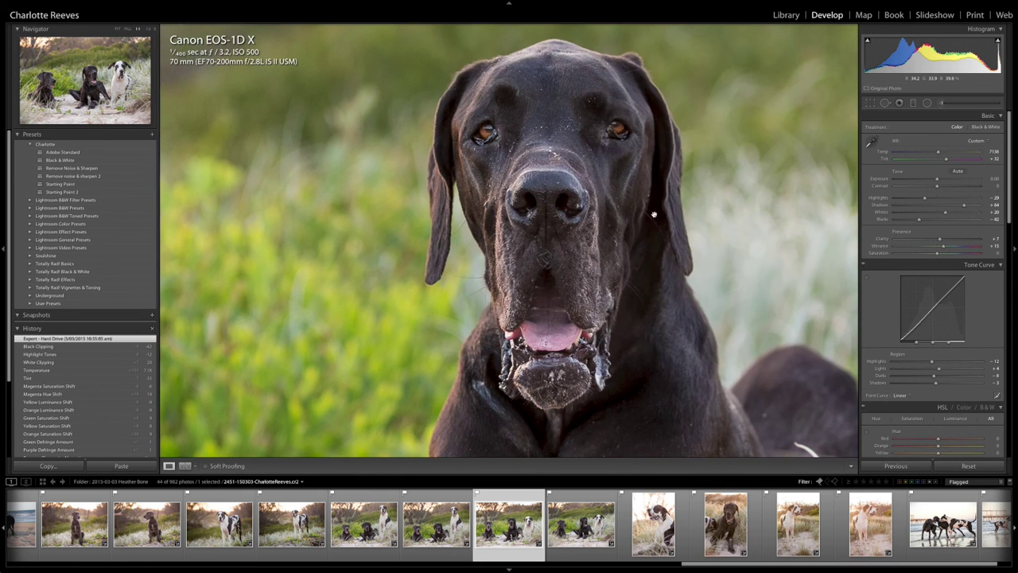
{"action": "left_click_drag", "start_coordinate": [707, 207], "coordinate": [305, 204]}
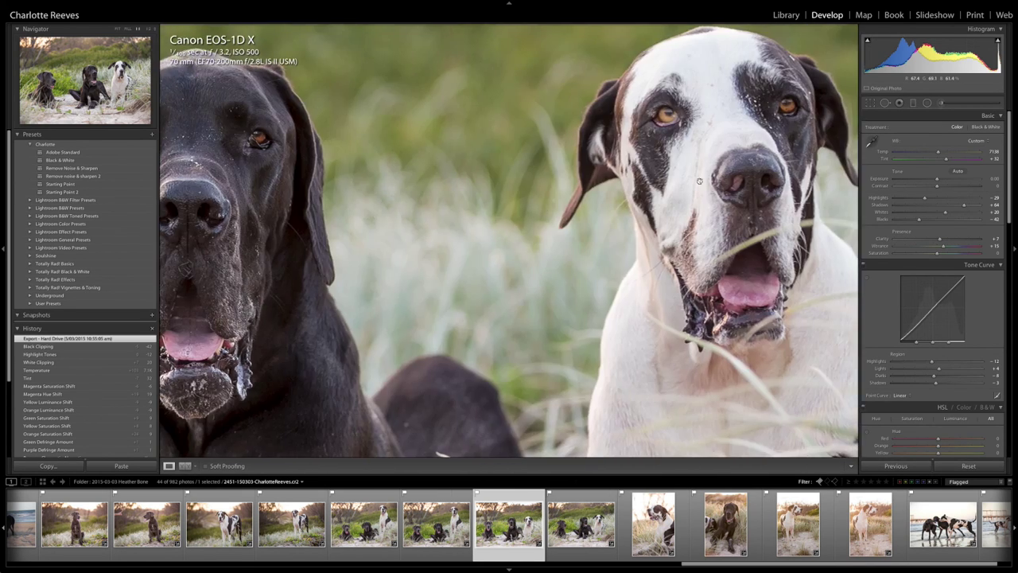
{"action": "left_click_drag", "start_coordinate": [699, 181], "coordinate": [591, 201]}
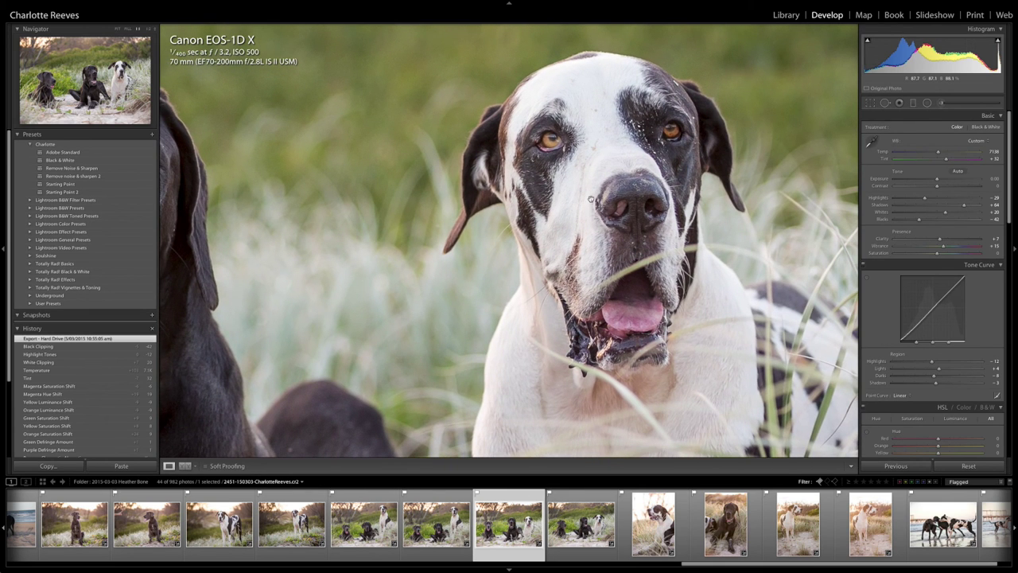
{"action": "left_click_drag", "start_coordinate": [205, 235], "coordinate": [419, 226]}
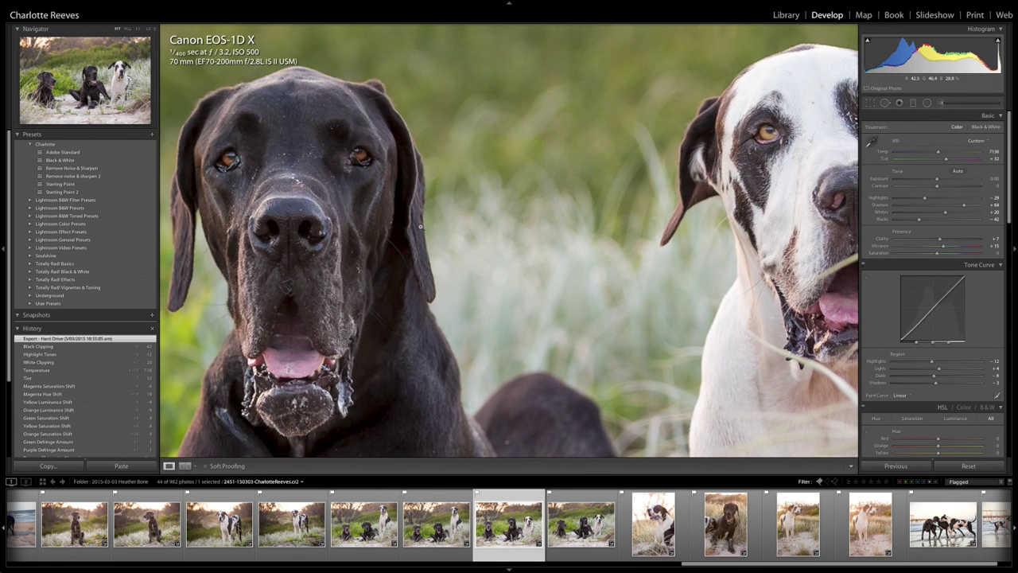
{"action": "left_click", "coordinate": [420, 227]}
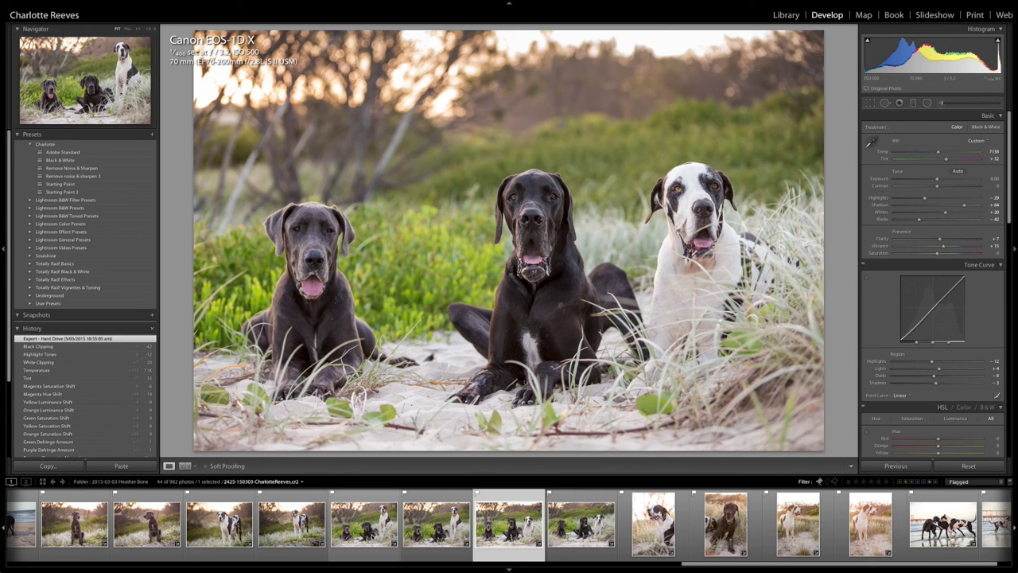
{"action": "left_click", "coordinate": [436, 523]}
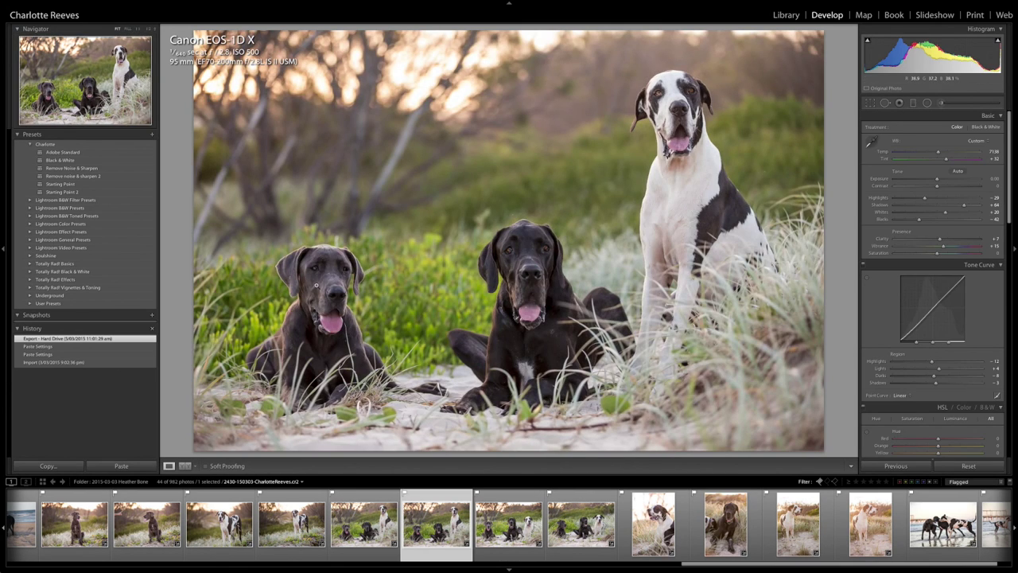
{"action": "left_click", "coordinate": [316, 284]}
{"action": "left_click_drag", "start_coordinate": [466, 343], "coordinate": [595, 247]}
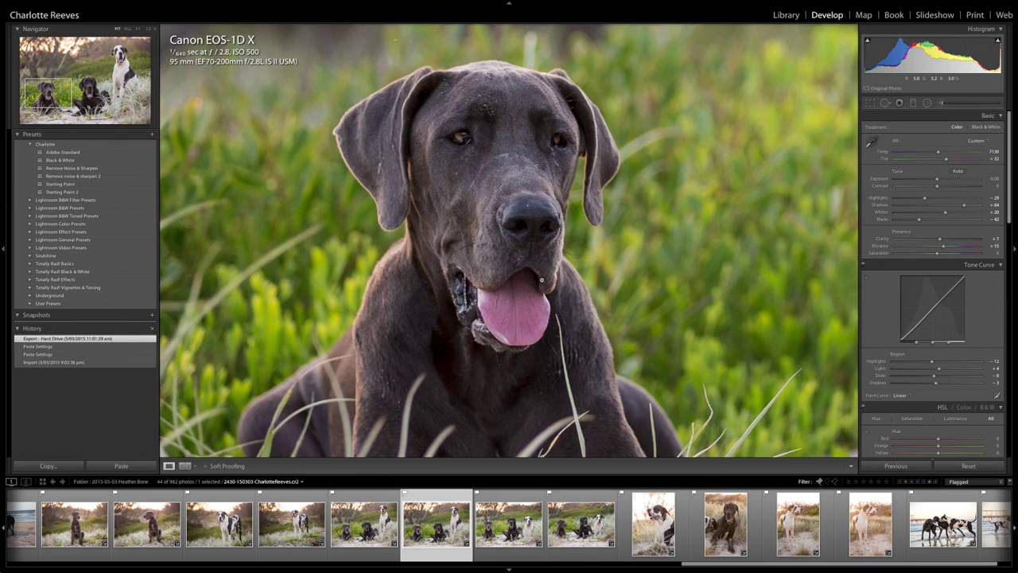
{"action": "left_click", "coordinate": [541, 279]}
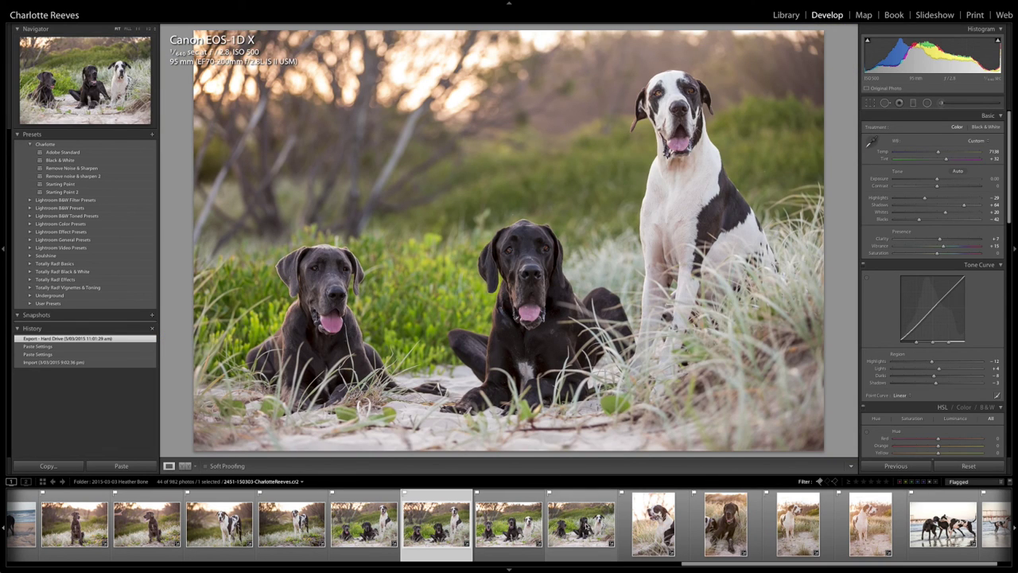
{"action": "left_click", "coordinate": [587, 527]}
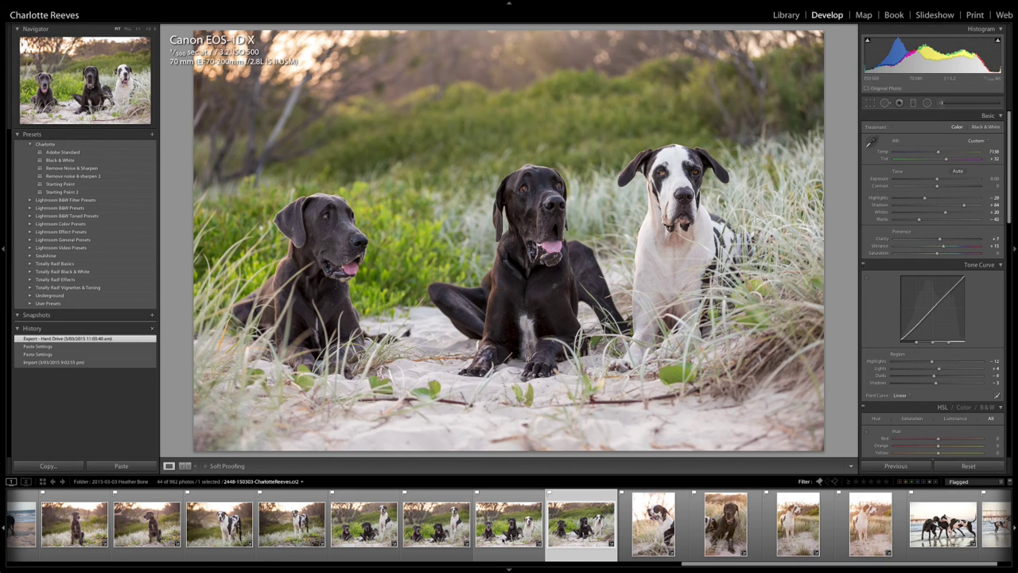
{"action": "left_click", "coordinate": [509, 520]}
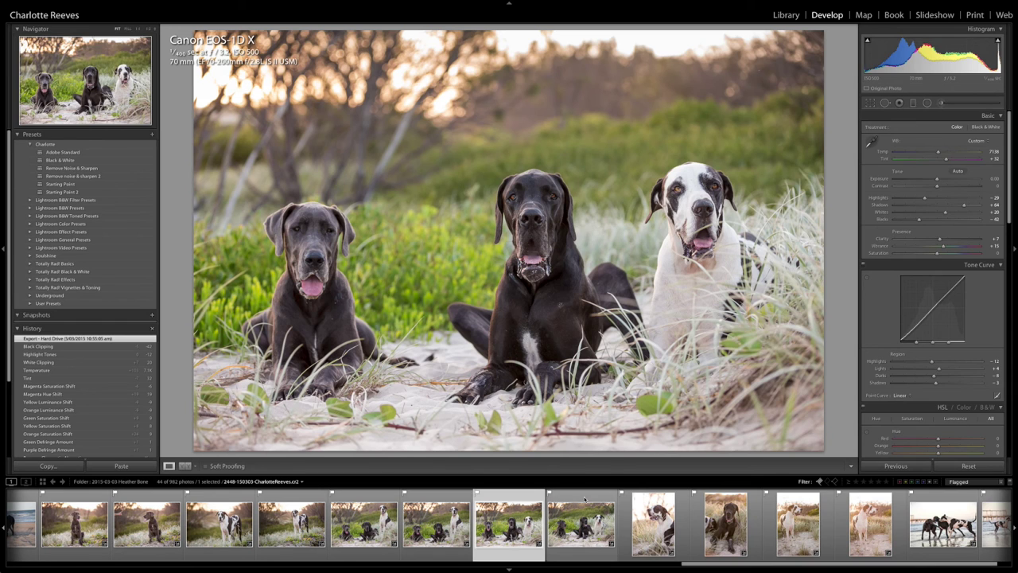
{"action": "key", "text": "Right"}
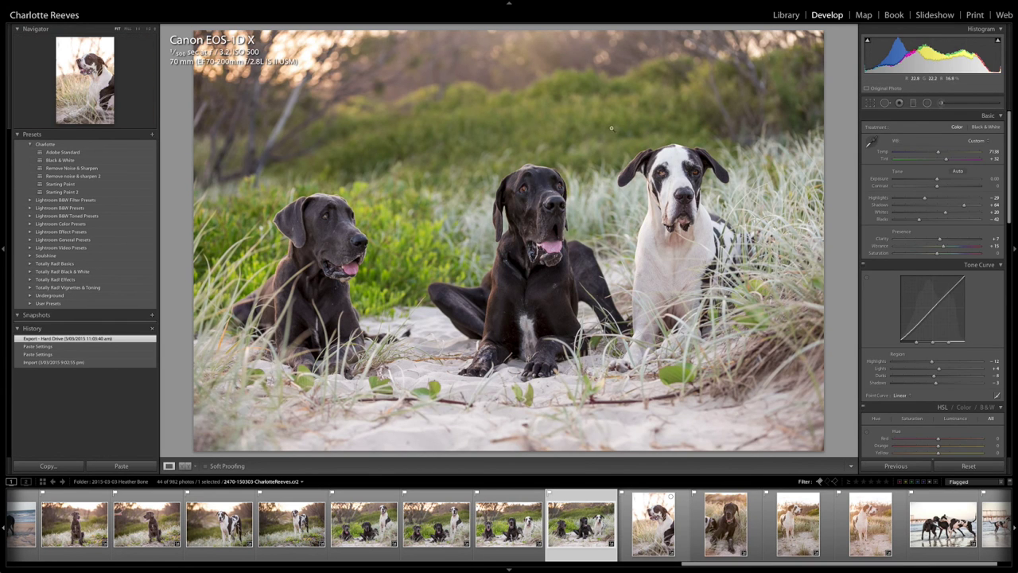
{"action": "left_click", "coordinate": [502, 518]}
{"action": "left_click", "coordinate": [666, 328]}
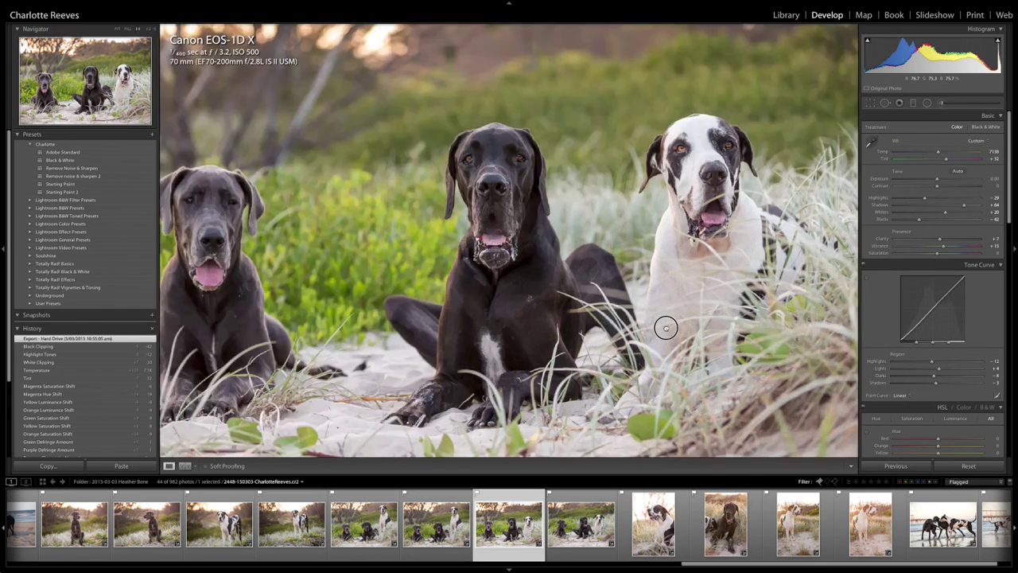
{"action": "left_click", "coordinate": [666, 327]}
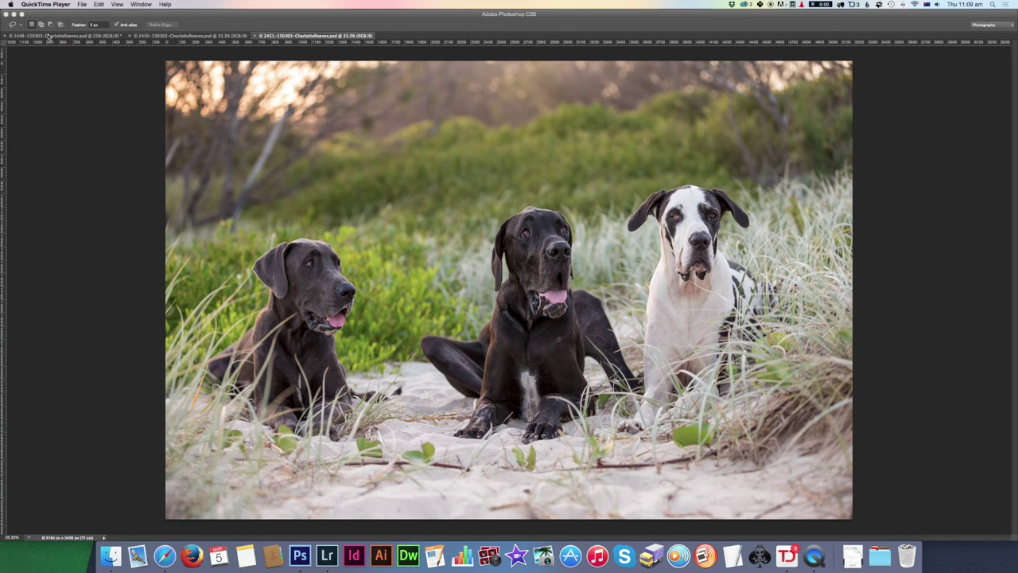
- Return to Photoshop, select the Move tool, and view the photo with the white dog sitting up
{"action": "left_click", "coordinate": [48, 36]}
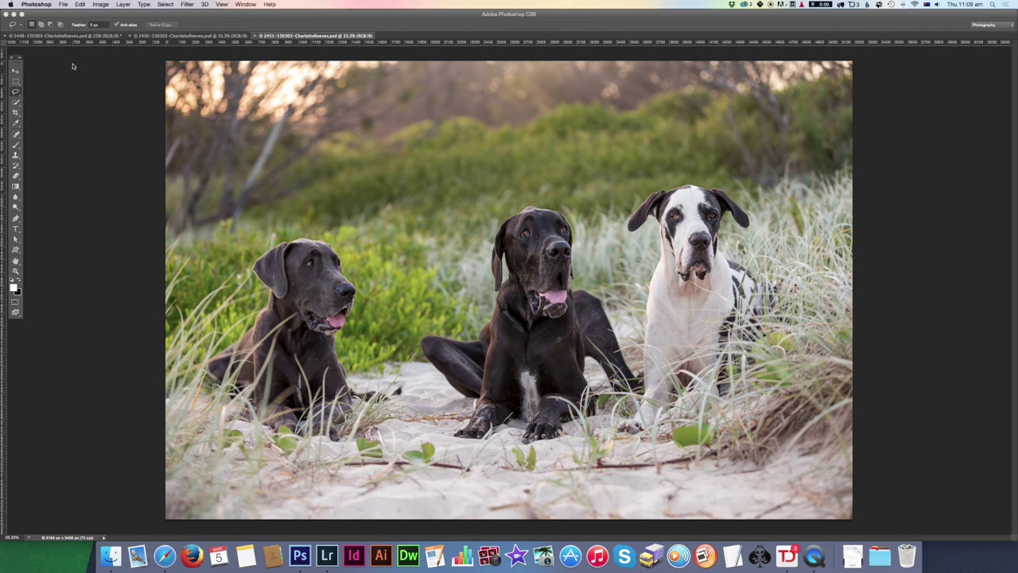
{"action": "left_click", "coordinate": [72, 37]}
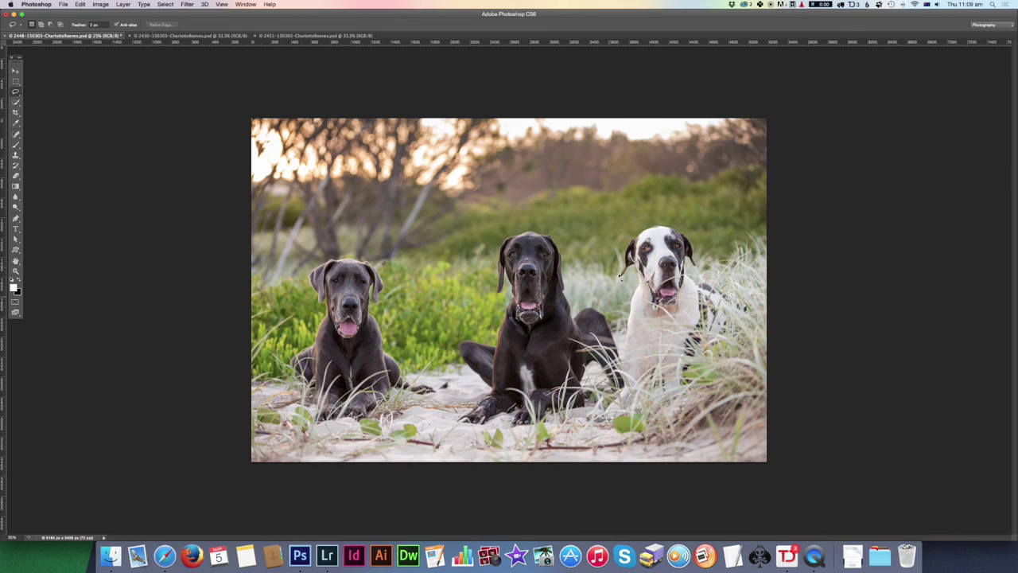
{"action": "left_click", "coordinate": [14, 71]}
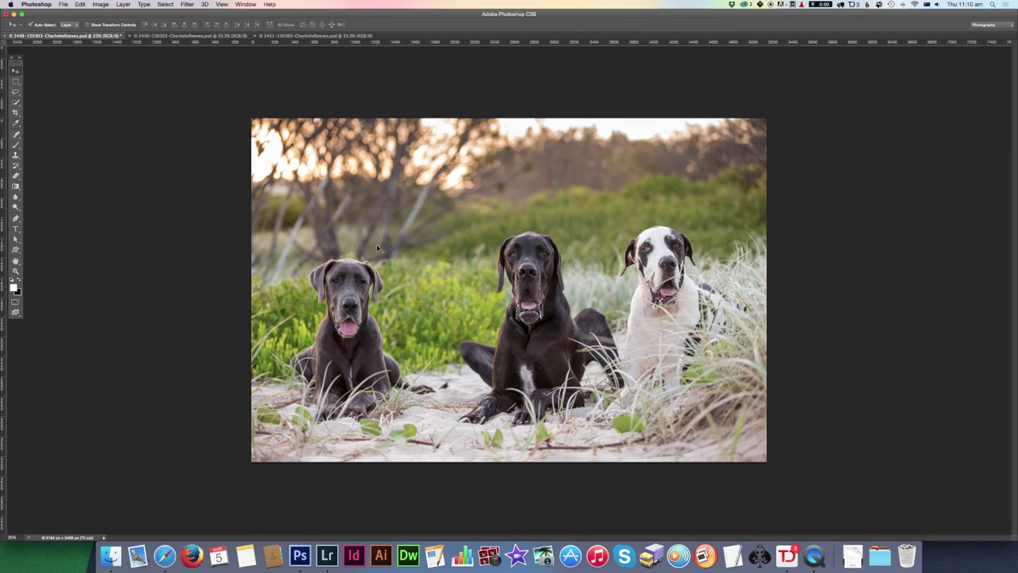
{"action": "left_click", "coordinate": [191, 36]}
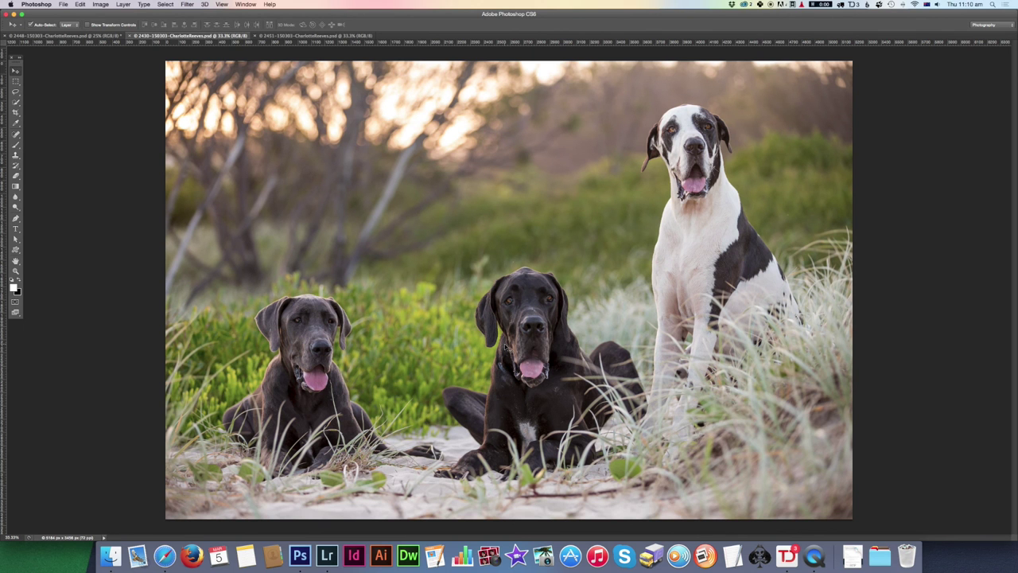
{"action": "scroll", "coordinate": [291, 358], "scroll_direction": "up", "scroll_amount": 1}
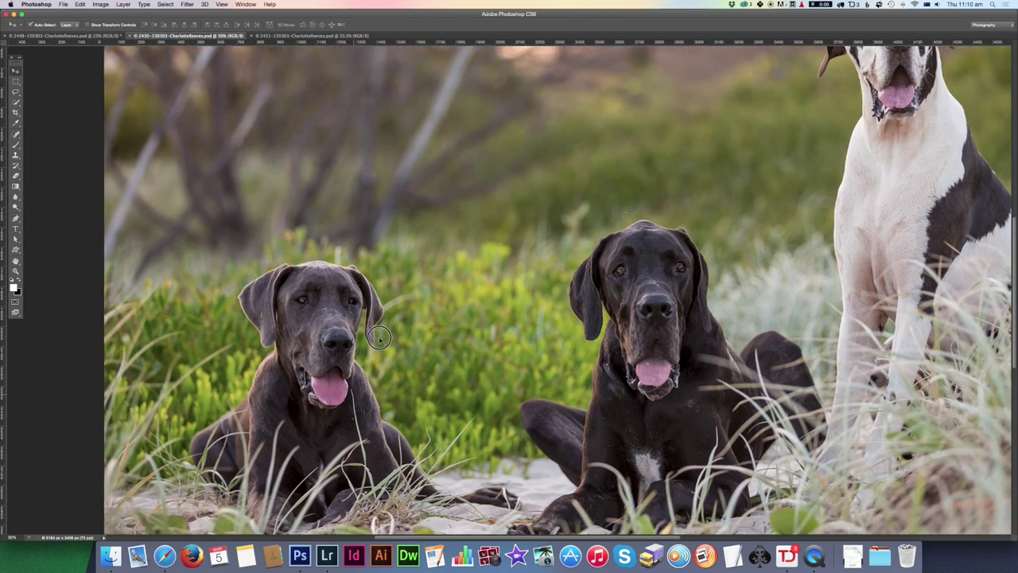
{"action": "scroll", "coordinate": [379, 338], "scroll_direction": "down", "scroll_amount": 3}
{"action": "scroll", "coordinate": [380, 338], "scroll_direction": "left", "scroll_amount": 3}
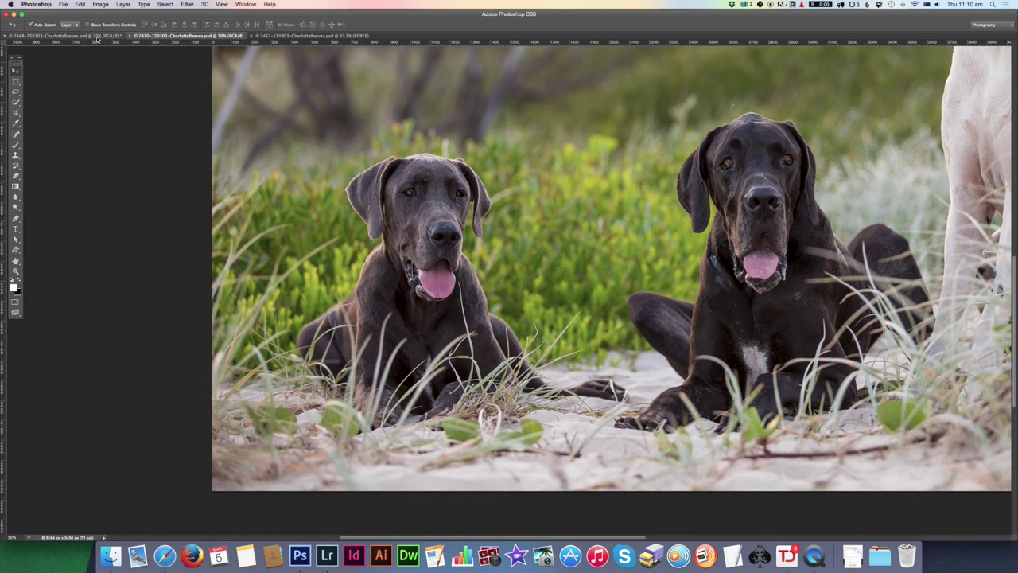
- Compare the two dark dogs at 50% across both photos, then fit the 2430 photo
{"action": "left_click", "coordinate": [97, 37]}
{"action": "key", "text": "super+equal"}
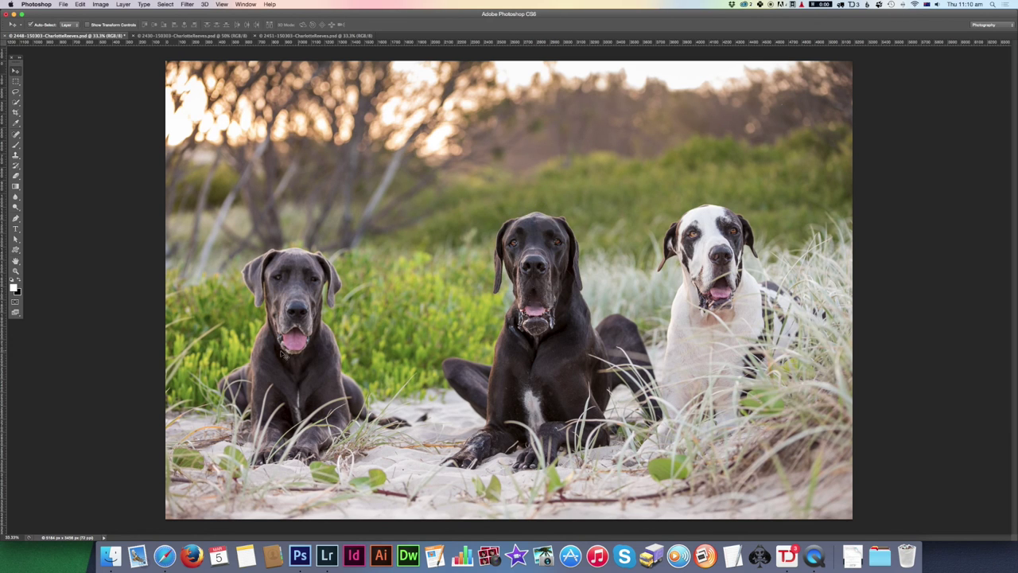
{"action": "scroll", "coordinate": [280, 354], "scroll_direction": "up", "scroll_amount": 1}
{"action": "left_click_drag", "start_coordinate": [326, 367], "coordinate": [500, 262]}
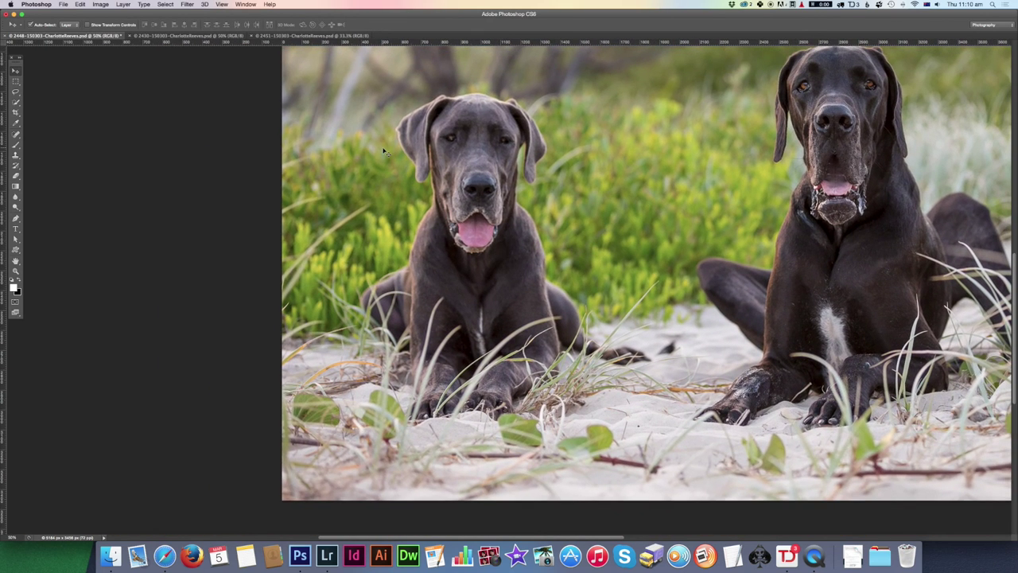
{"action": "left_click", "coordinate": [151, 36]}
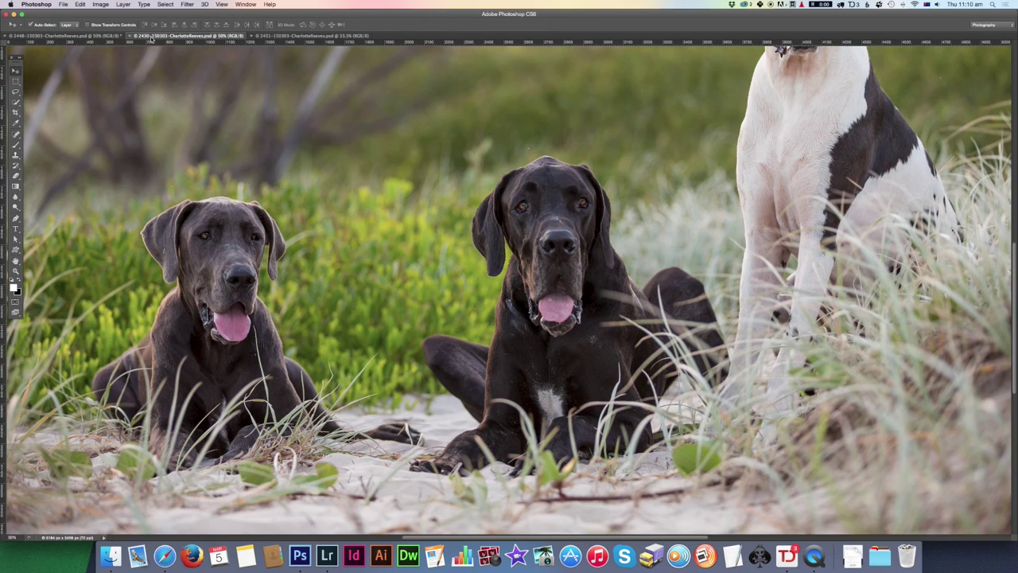
{"action": "left_click", "coordinate": [72, 37]}
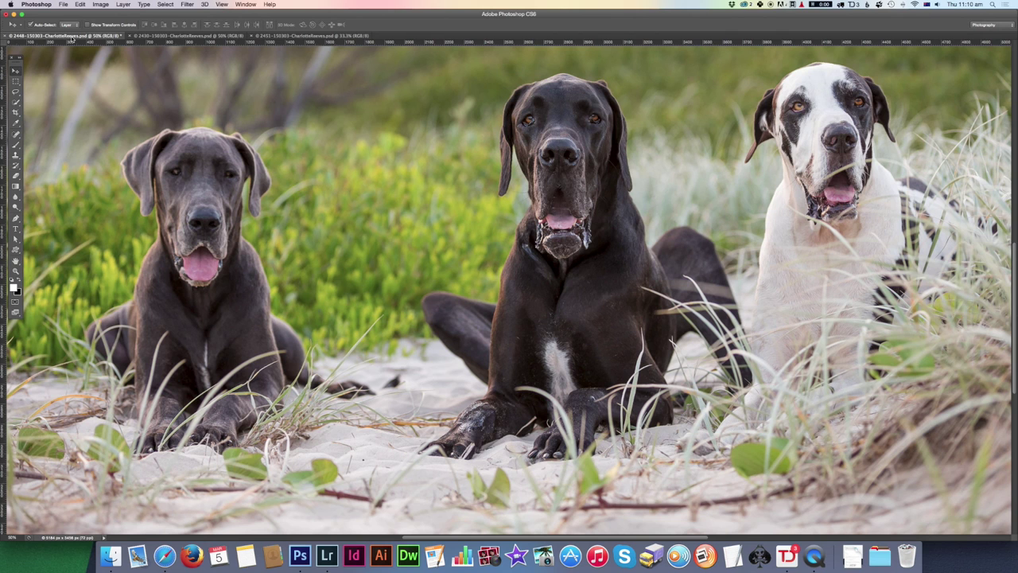
{"action": "left_click", "coordinate": [165, 39]}
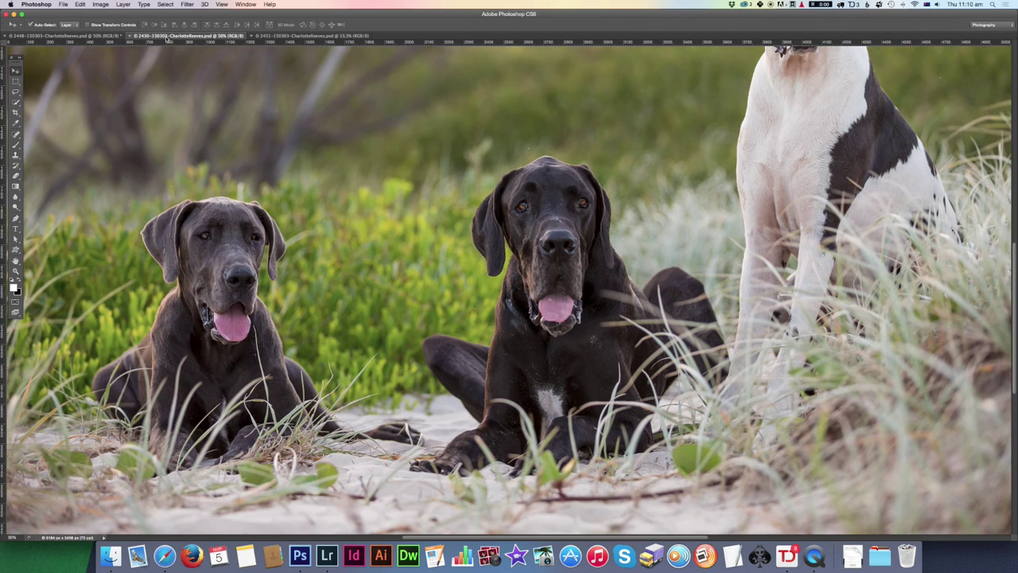
{"action": "key", "text": "super+minus"}
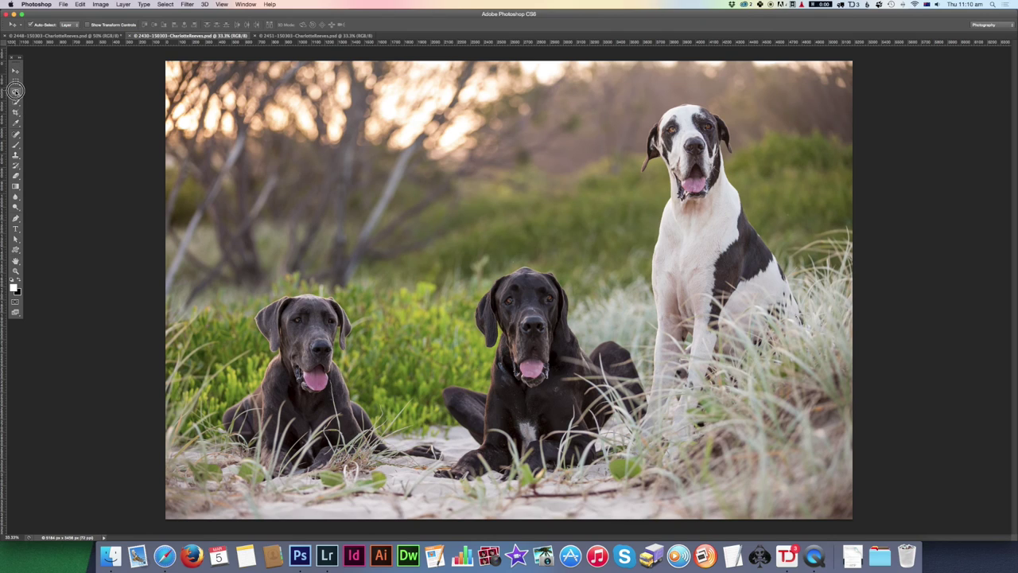
{"action": "left_click", "coordinate": [16, 93]}
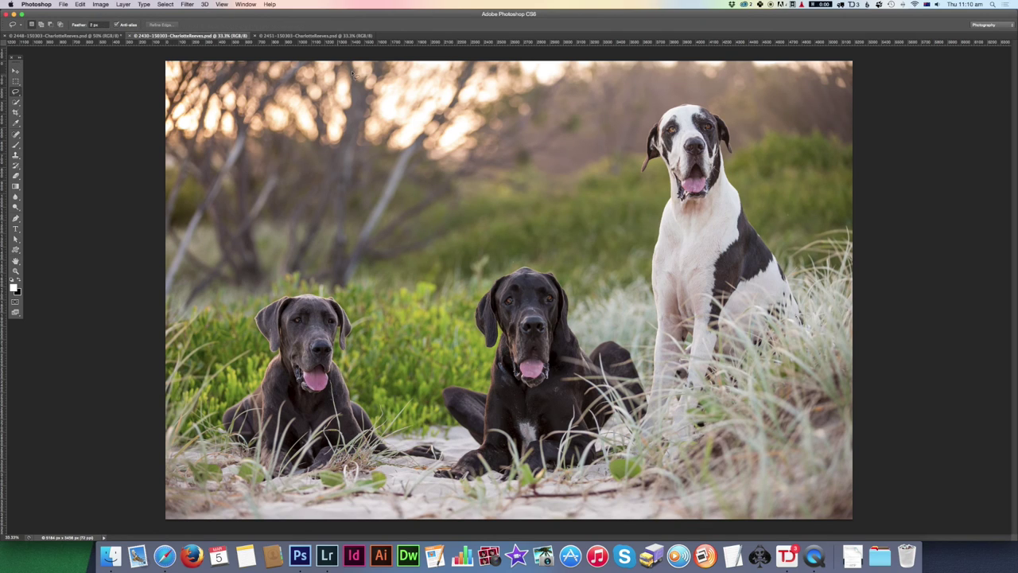
- Lasso the left portion with the grey dog and drag it into the 2448 document over the left dog
{"action": "mouse_move", "coordinate": [389, 67]}
{"action": "left_mouse_down"}
{"action": "mouse_move", "coordinate": [385, 191]}
{"action": "mouse_move", "coordinate": [399, 380]}
{"action": "mouse_move", "coordinate": [413, 407]}
{"action": "mouse_move", "coordinate": [460, 446]}
{"action": "mouse_move", "coordinate": [428, 467]}
{"action": "mouse_move", "coordinate": [387, 533]}
{"action": "mouse_move", "coordinate": [110, 529]}
{"action": "mouse_move", "coordinate": [83, 39]}
{"action": "mouse_move", "coordinate": [160, 26]}
{"action": "mouse_move", "coordinate": [393, 29]}
{"action": "left_mouse_up"}
{"action": "left_click", "coordinate": [15, 71]}
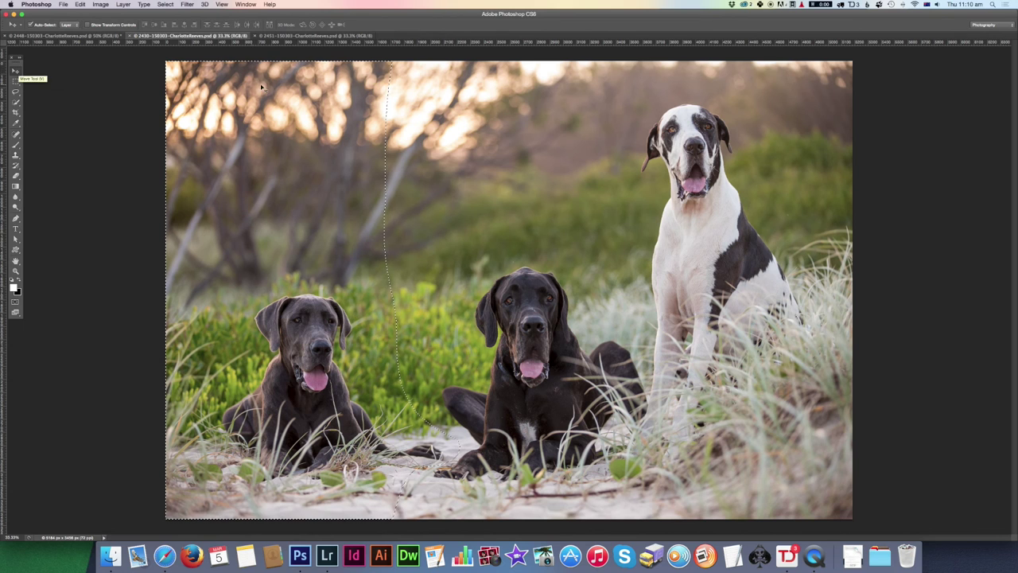
{"action": "mouse_move", "coordinate": [263, 71]}
{"action": "left_mouse_down"}
{"action": "mouse_move", "coordinate": [129, 61]}
{"action": "mouse_move", "coordinate": [103, 36]}
{"action": "mouse_move", "coordinate": [188, 121]}
{"action": "left_mouse_up"}
{"action": "key", "text": "super+minus"}
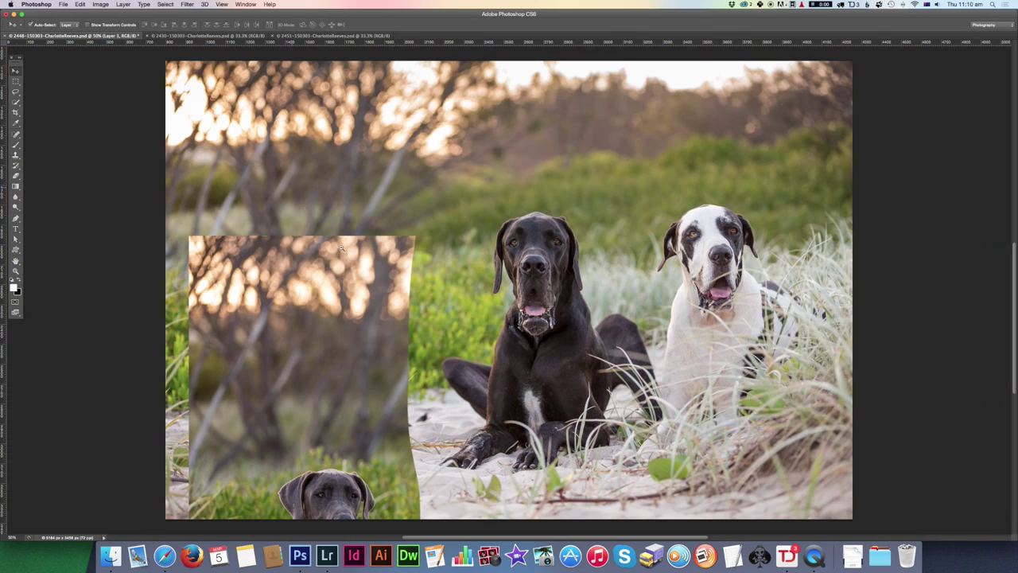
{"action": "left_click_drag", "start_coordinate": [354, 318], "coordinate": [326, 159]}
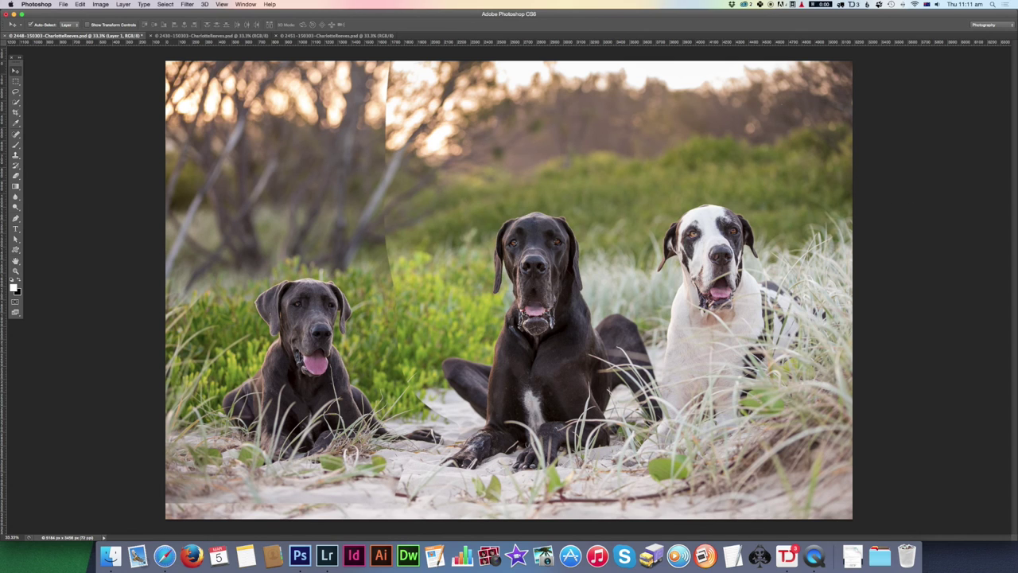
{"action": "key", "text": "Tab"}
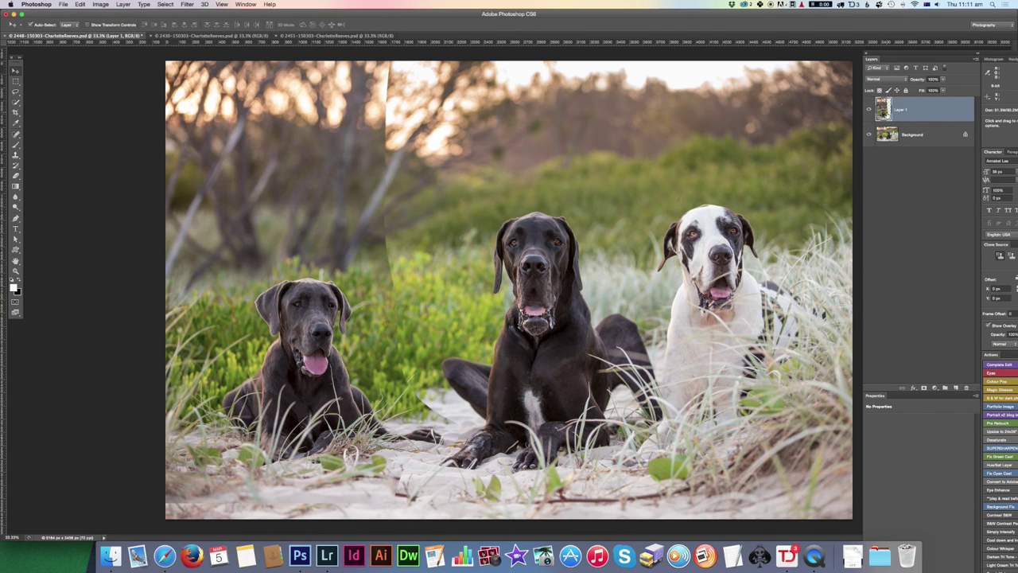
- Drop Layer 1 to 50% opacity and align the ghosted grey dog, toggling it to compare
{"action": "left_click", "coordinate": [942, 80]}
{"action": "mouse_move", "coordinate": [944, 89]}
{"action": "left_mouse_down"}
{"action": "mouse_move", "coordinate": [922, 89]}
{"action": "mouse_move", "coordinate": [957, 83]}
{"action": "left_mouse_up"}
{"action": "key", "text": "5"}
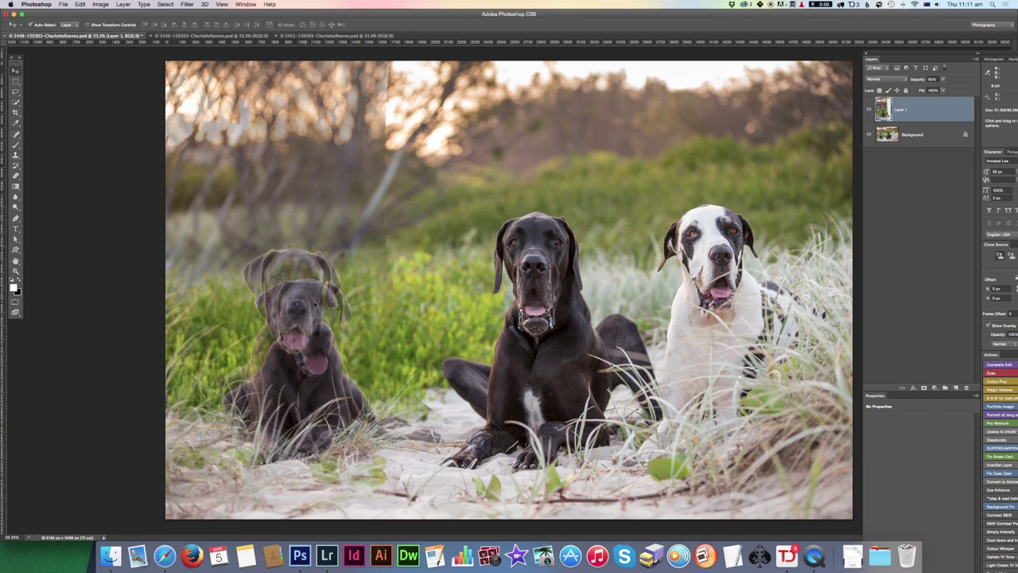
{"action": "mouse_move", "coordinate": [326, 319]}
{"action": "left_mouse_down"}
{"action": "mouse_move", "coordinate": [309, 302]}
{"action": "mouse_move", "coordinate": [316, 267]}
{"action": "mouse_move", "coordinate": [296, 295]}
{"action": "mouse_move", "coordinate": [309, 292]}
{"action": "mouse_move", "coordinate": [302, 280]}
{"action": "mouse_move", "coordinate": [315, 305]}
{"action": "mouse_move", "coordinate": [375, 311]}
{"action": "mouse_move", "coordinate": [334, 300]}
{"action": "left_mouse_up"}
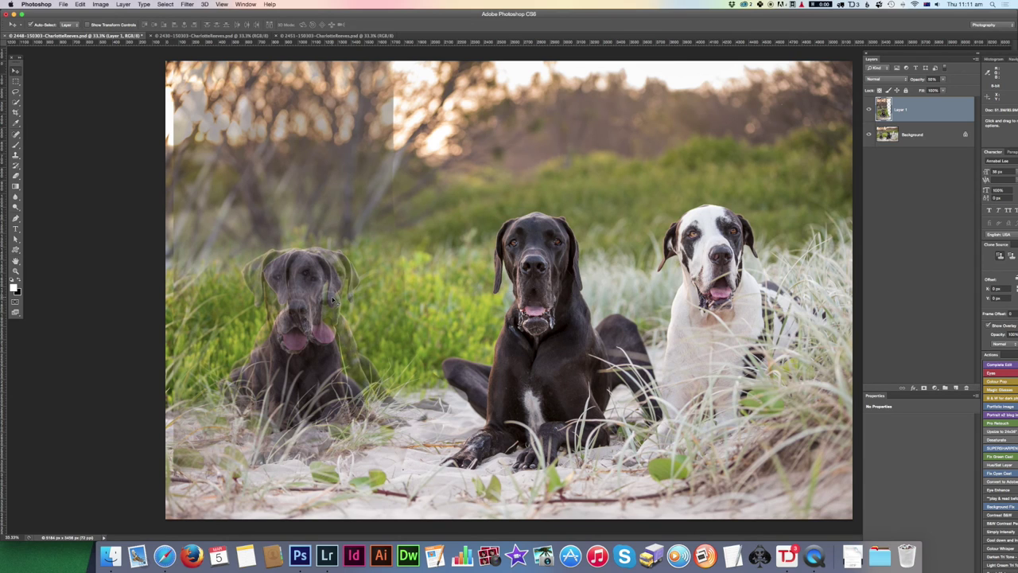
{"action": "left_click", "coordinate": [868, 110]}
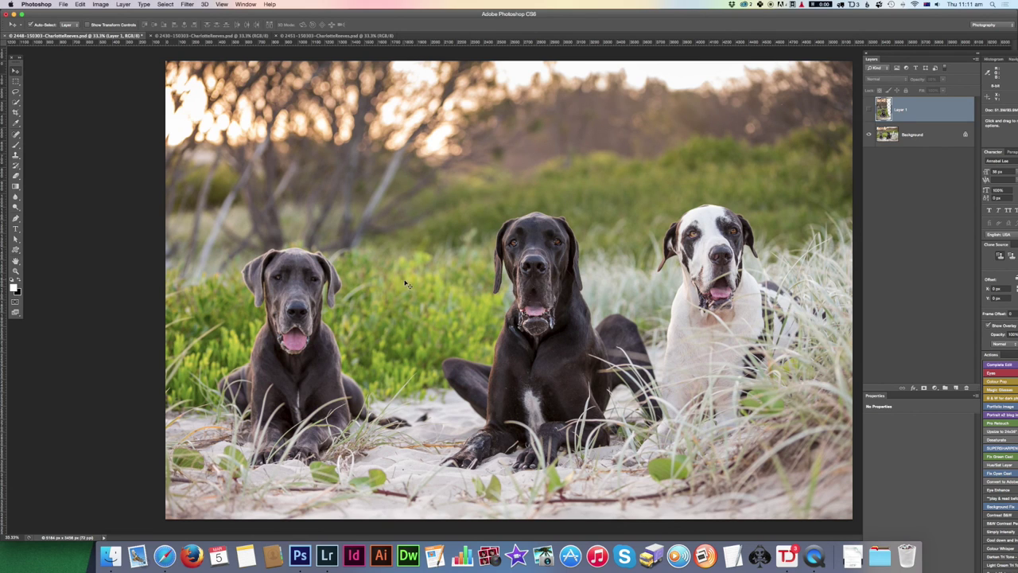
{"action": "left_click", "coordinate": [868, 111]}
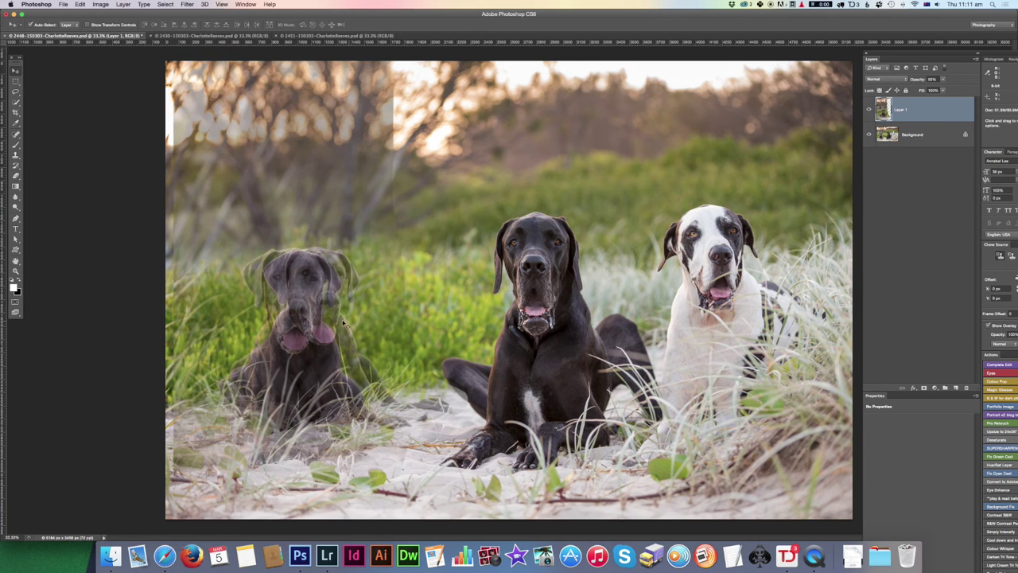
- Fine-tune the ghosted dog's position at 50%, then restore Layer 1 to 100% opacity
{"action": "key", "text": "5"}
{"action": "mouse_move", "coordinate": [347, 326]}
{"action": "left_mouse_down"}
{"action": "mouse_move", "coordinate": [354, 309]}
{"action": "mouse_move", "coordinate": [363, 325]}
{"action": "left_mouse_up"}
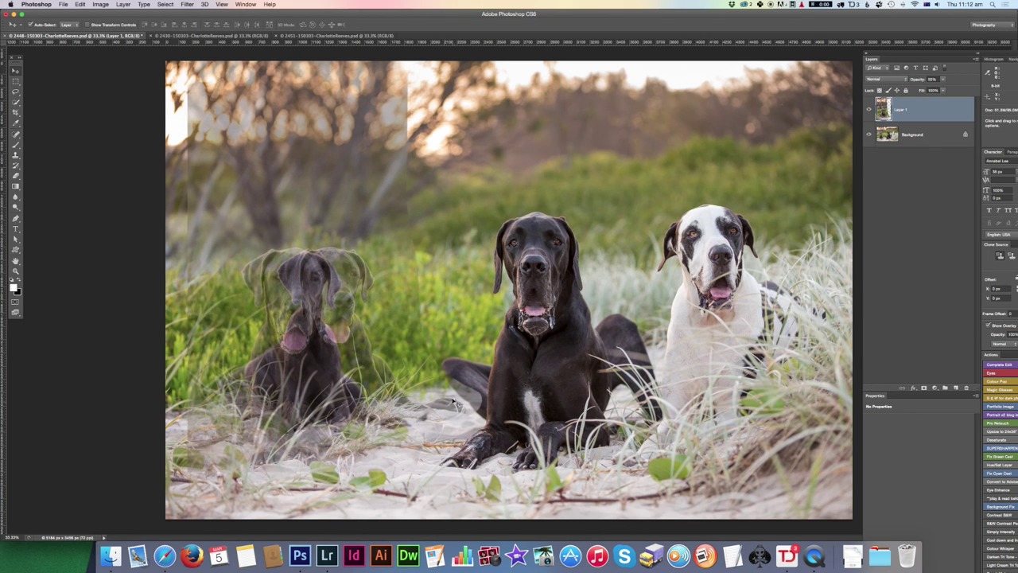
{"action": "mouse_move", "coordinate": [424, 395]}
{"action": "left_mouse_down"}
{"action": "mouse_move", "coordinate": [432, 391]}
{"action": "mouse_move", "coordinate": [427, 400]}
{"action": "mouse_move", "coordinate": [407, 393]}
{"action": "left_mouse_up"}
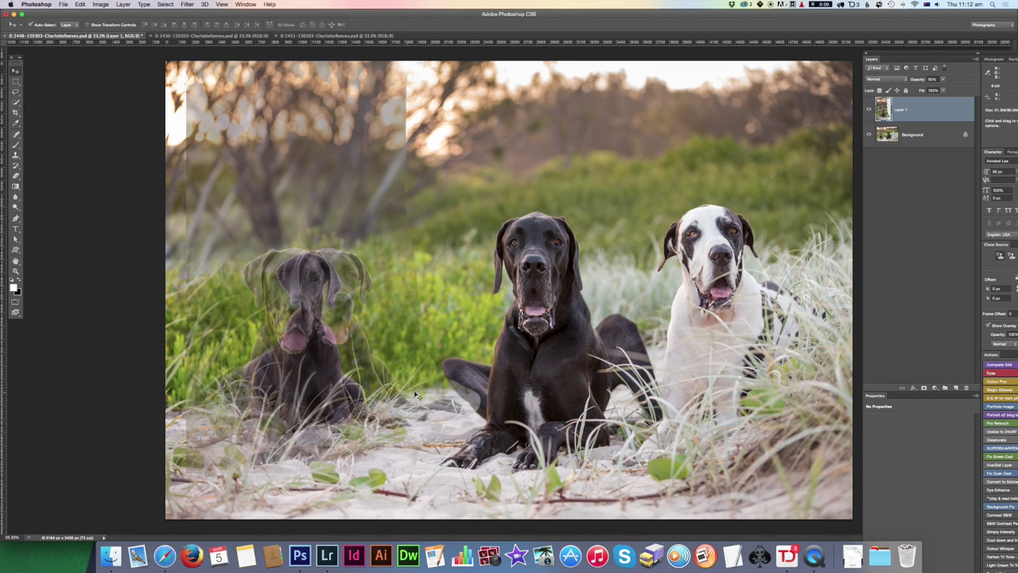
{"action": "left_click_drag", "start_coordinate": [943, 80], "coordinate": [994, 90]}
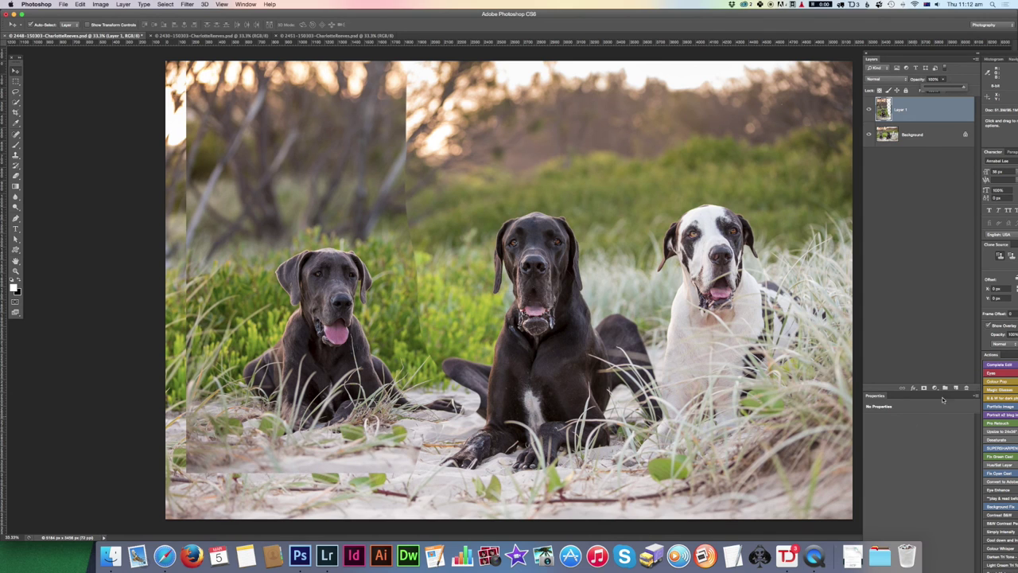
{"action": "left_click", "coordinate": [869, 109]}
- Toggle Layer 1 on and off to compare, then nudge the grey-dog patch slightly down
{"action": "left_click", "coordinate": [869, 109]}
{"action": "left_click", "coordinate": [870, 110]}
{"action": "left_click", "coordinate": [869, 110]}
{"action": "left_click_drag", "start_coordinate": [326, 298], "coordinate": [327, 304]}
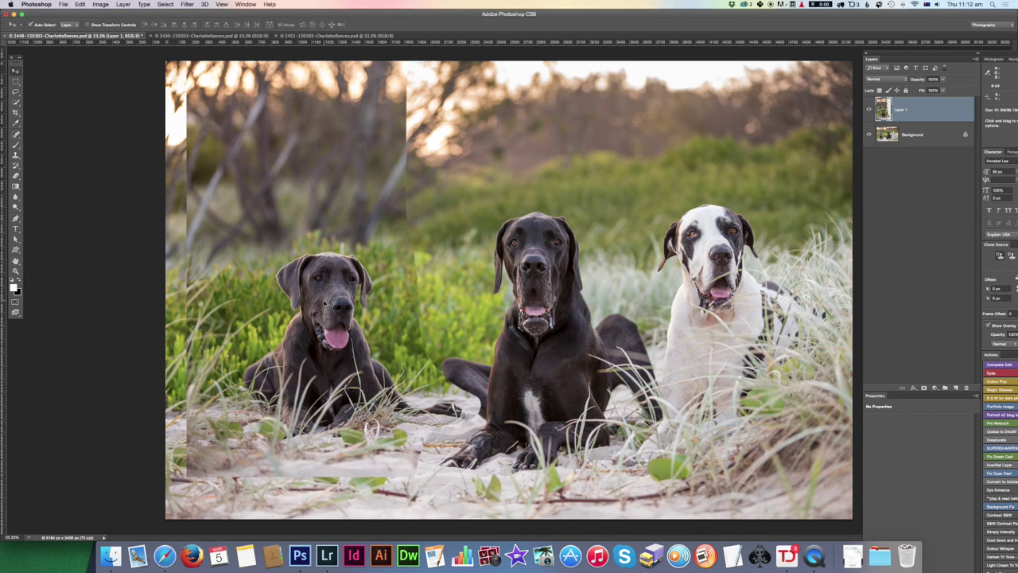
- Free-transform the patch slightly larger, nudge it up and left, and commit
{"action": "key", "text": "super+t"}
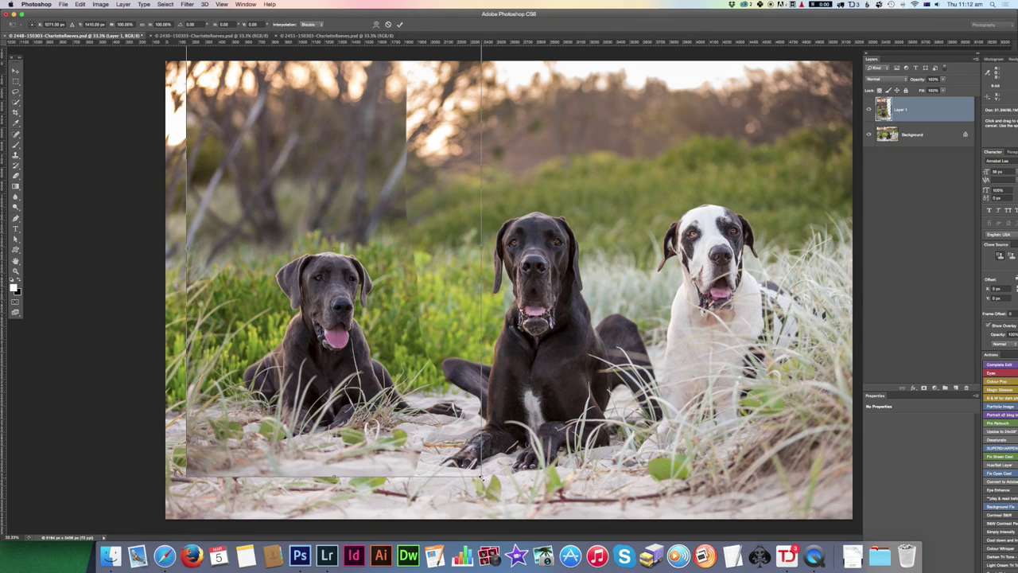
{"action": "left_click_drag", "start_coordinate": [481, 477], "coordinate": [490, 490]}
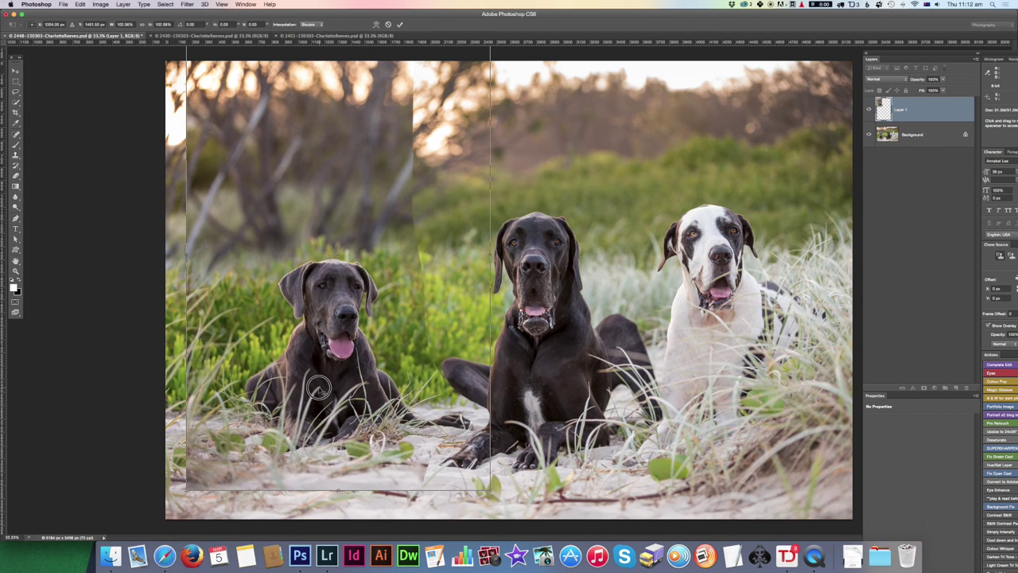
{"action": "left_click_drag", "start_coordinate": [319, 387], "coordinate": [315, 381]}
{"action": "left_click_drag", "start_coordinate": [485, 481], "coordinate": [488, 486]}
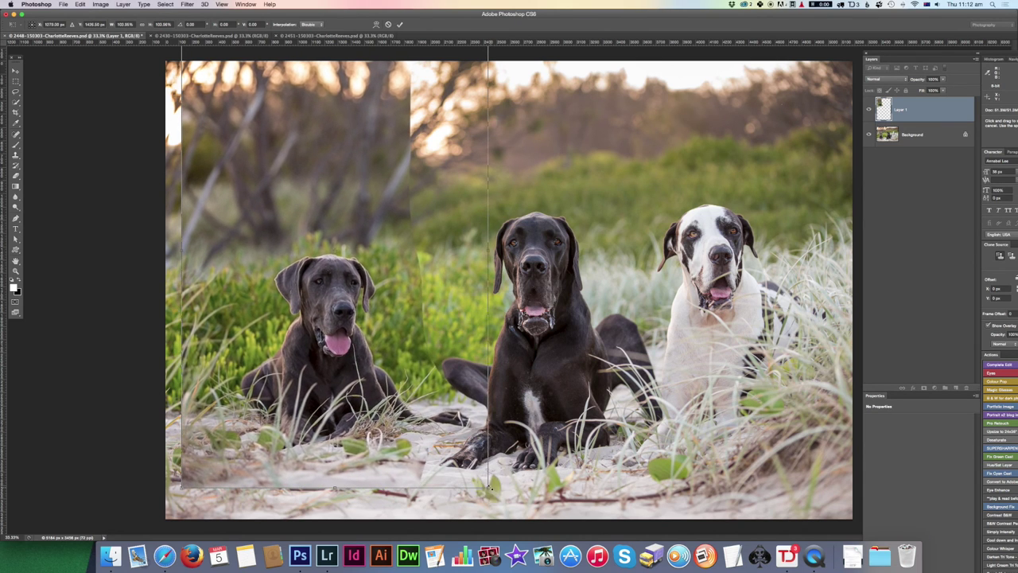
{"action": "left_click_drag", "start_coordinate": [362, 404], "coordinate": [358, 401]}
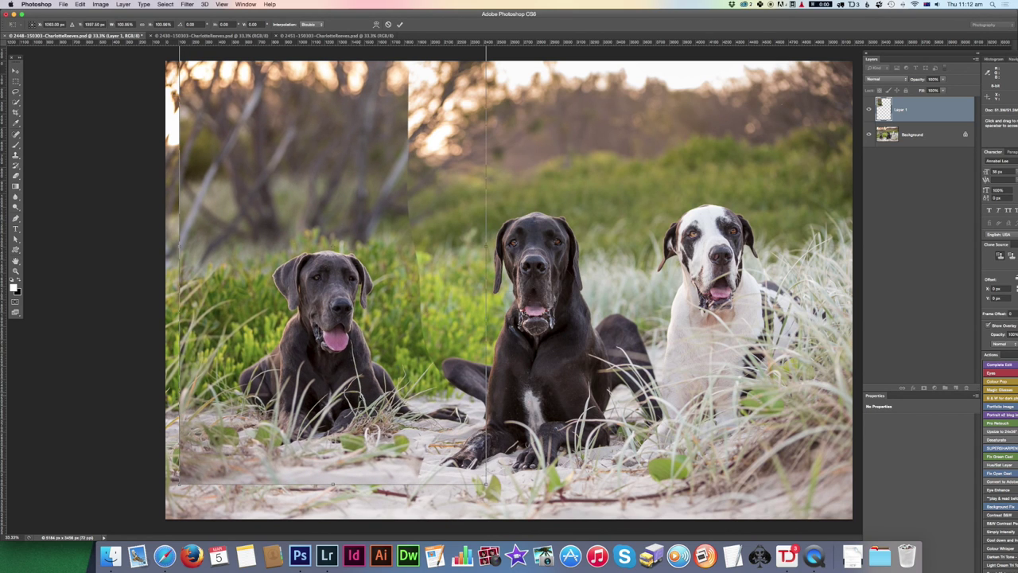
{"action": "left_click_drag", "start_coordinate": [358, 402], "coordinate": [357, 396]}
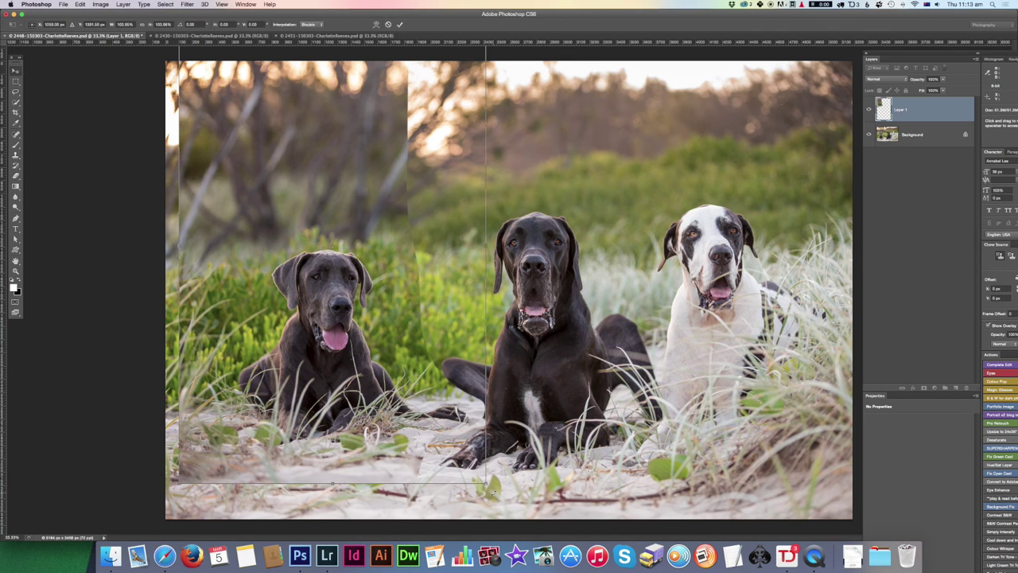
{"action": "key", "text": "Return"}
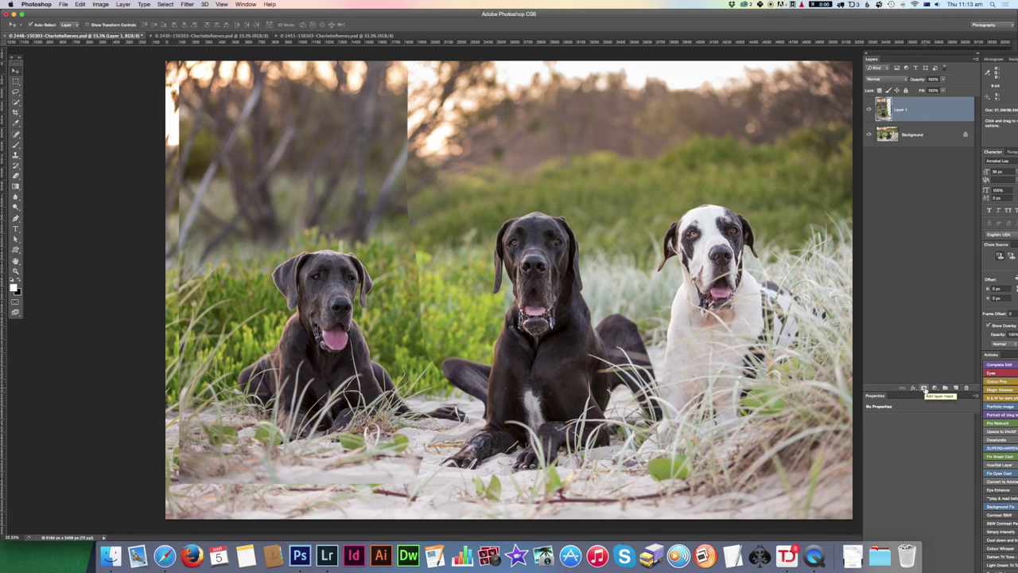
- Add a white layer mask to Layer 1, then set up a large black Brush
{"action": "left_click", "coordinate": [924, 388]}
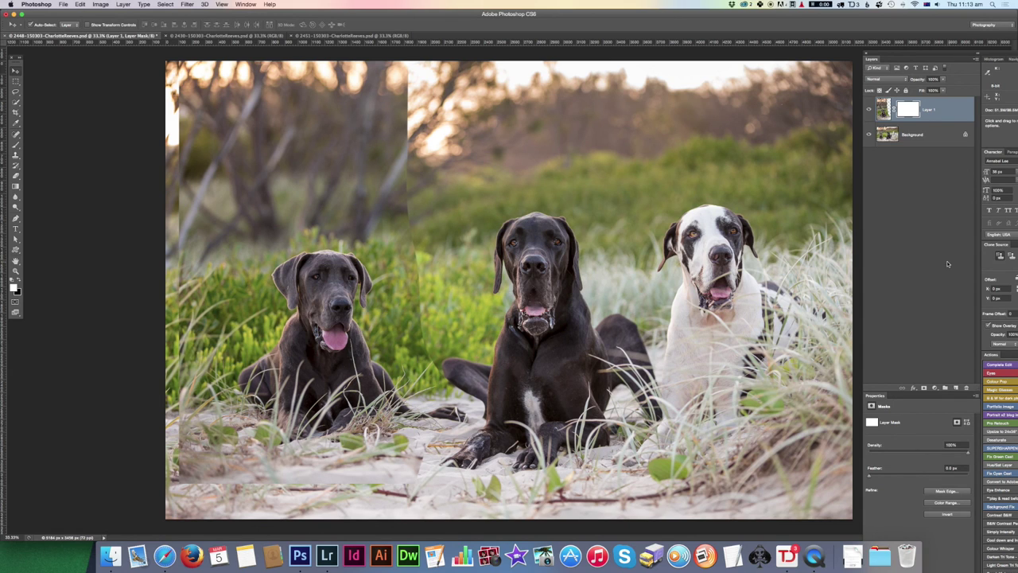
{"action": "left_click", "coordinate": [16, 146]}
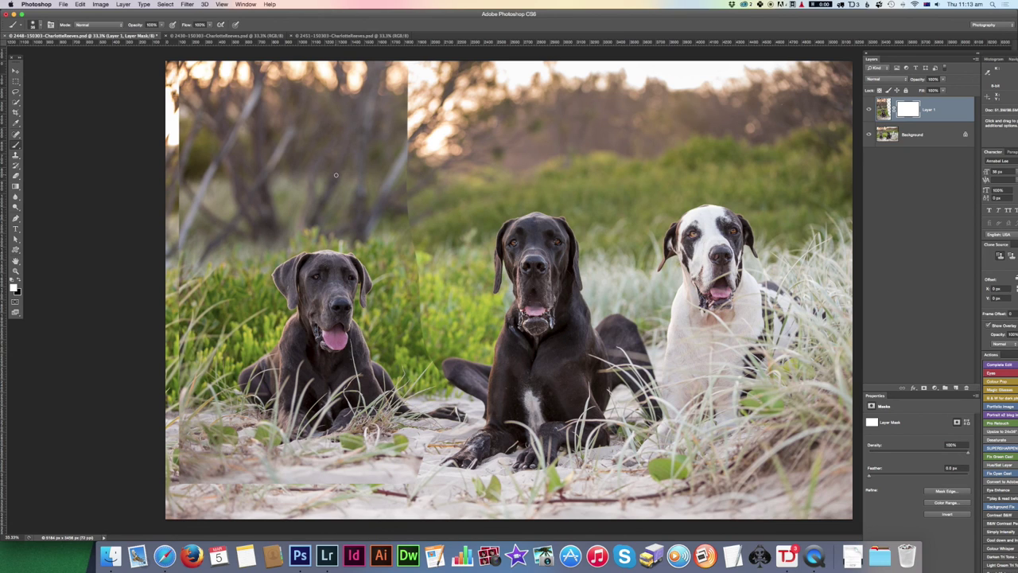
{"action": "key", "text": "bracketright"}
{"action": "key", "text": "bracketright"}
{"action": "key", "text": "bracketright"}
{"action": "key", "text": "bracketright"}
{"action": "key", "text": "bracketright"}
{"action": "key", "text": "bracketright"}
{"action": "key", "text": "bracketright"}
{"action": "key", "text": "bracketright"}
{"action": "key", "text": "bracketright"}
{"action": "key", "text": "bracketright"}
{"action": "left_click", "coordinate": [20, 282]}
- Paint out the patch seams over the top-left trees, treetops, bottom-left sand and middle bushes
{"action": "mouse_move", "coordinate": [356, 86]}
{"action": "left_mouse_down"}
{"action": "mouse_move", "coordinate": [261, 68]}
{"action": "mouse_move", "coordinate": [171, 102]}
{"action": "mouse_move", "coordinate": [238, 103]}
{"action": "left_mouse_up"}
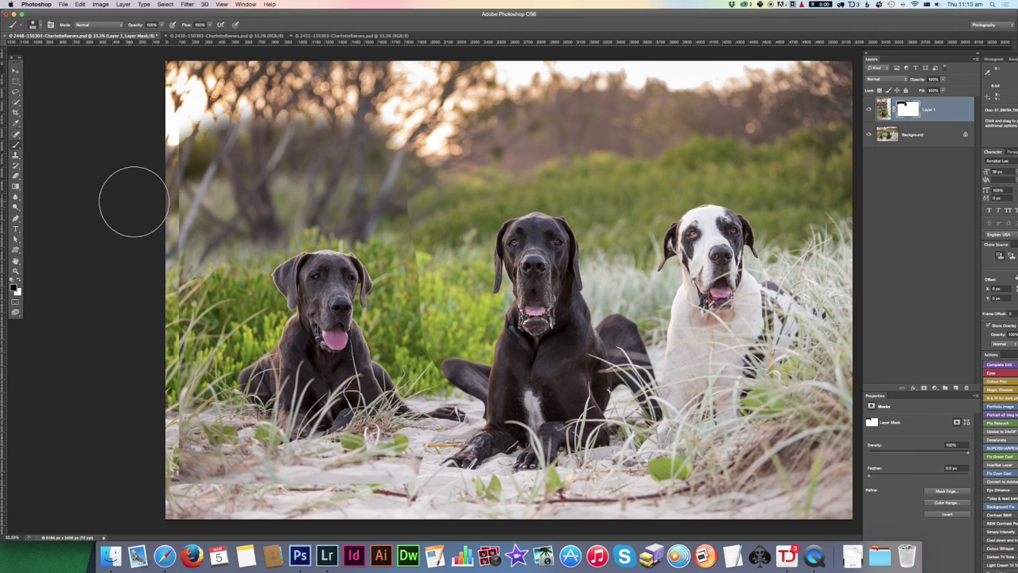
{"action": "key", "text": "bracketright"}
{"action": "key", "text": "bracketright"}
{"action": "key", "text": "bracketright"}
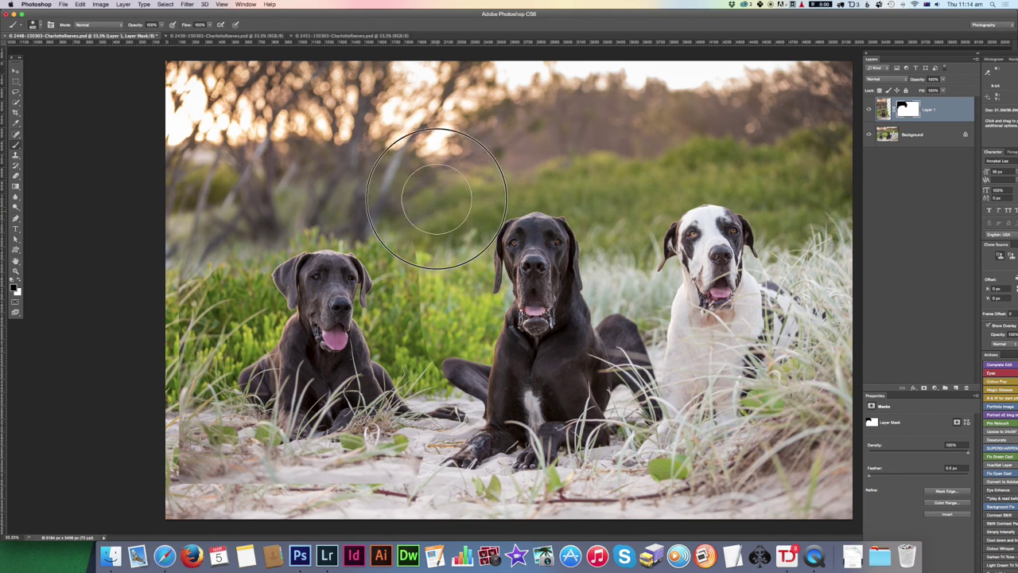
{"action": "left_click_drag", "start_coordinate": [414, 135], "coordinate": [443, 169]}
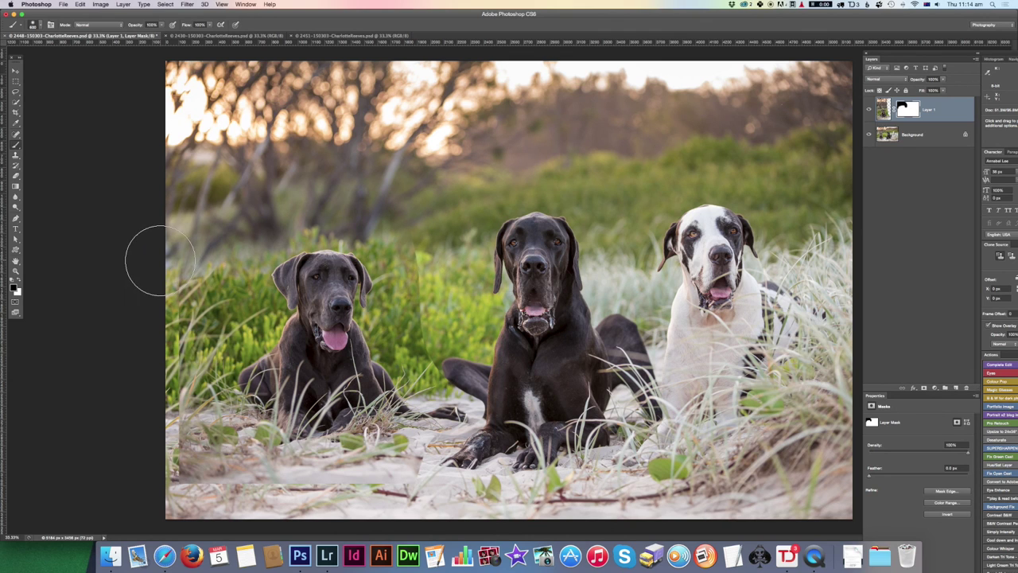
{"action": "mouse_move", "coordinate": [172, 425]}
{"action": "left_mouse_down"}
{"action": "mouse_move", "coordinate": [200, 495]}
{"action": "mouse_move", "coordinate": [234, 484]}
{"action": "mouse_move", "coordinate": [326, 491]}
{"action": "mouse_move", "coordinate": [278, 494]}
{"action": "left_mouse_up"}
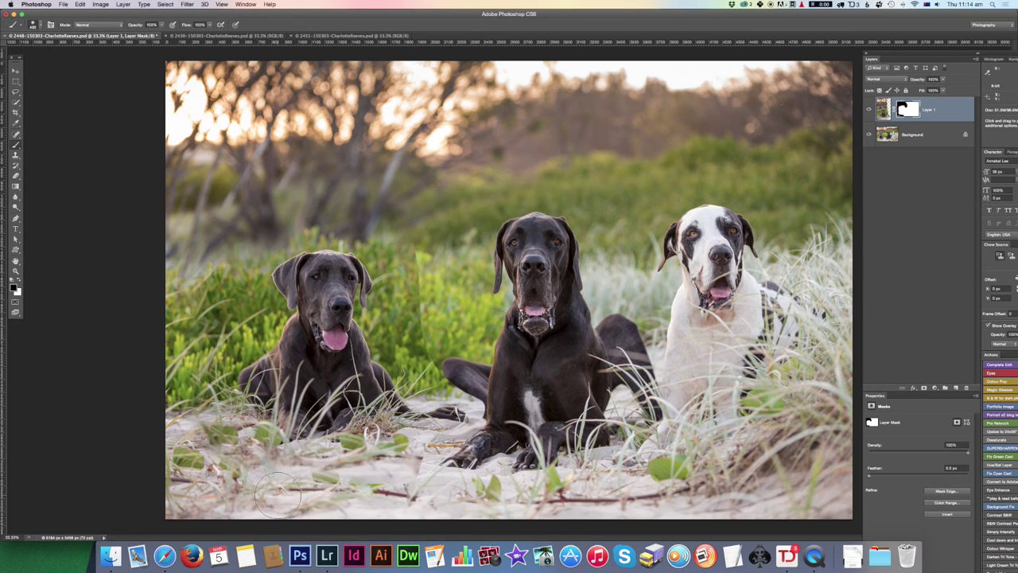
{"action": "key", "text": "bracketright"}
{"action": "key", "text": "bracketright"}
{"action": "key", "text": "bracketright"}
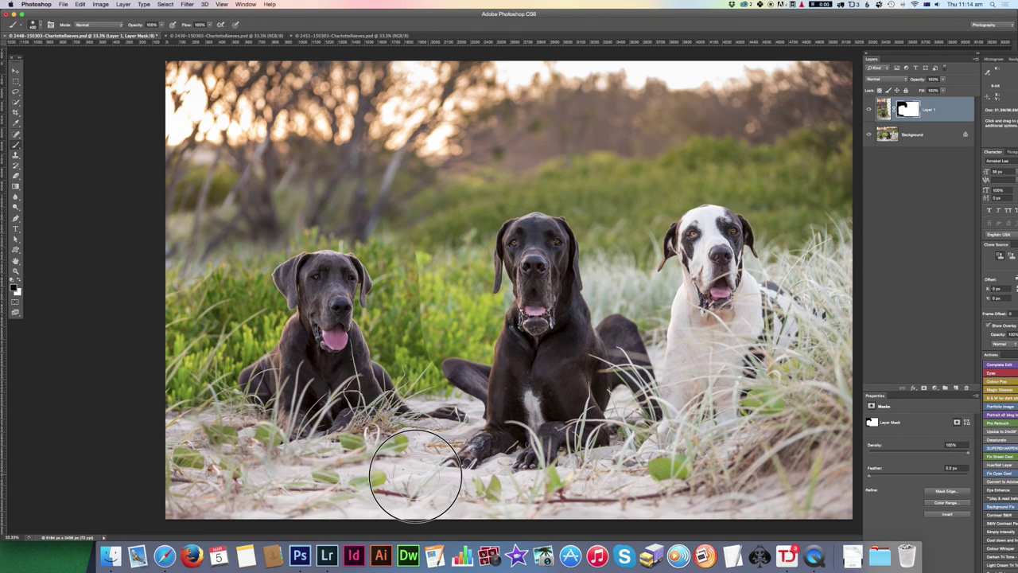
{"action": "mouse_move", "coordinate": [435, 205]}
{"action": "left_mouse_down"}
{"action": "mouse_move", "coordinate": [445, 274]}
{"action": "mouse_move", "coordinate": [485, 279]}
{"action": "mouse_move", "coordinate": [436, 243]}
{"action": "mouse_move", "coordinate": [432, 295]}
{"action": "mouse_move", "coordinate": [509, 374]}
{"action": "mouse_move", "coordinate": [466, 325]}
{"action": "mouse_move", "coordinate": [455, 334]}
{"action": "mouse_move", "coordinate": [447, 185]}
{"action": "left_mouse_up"}
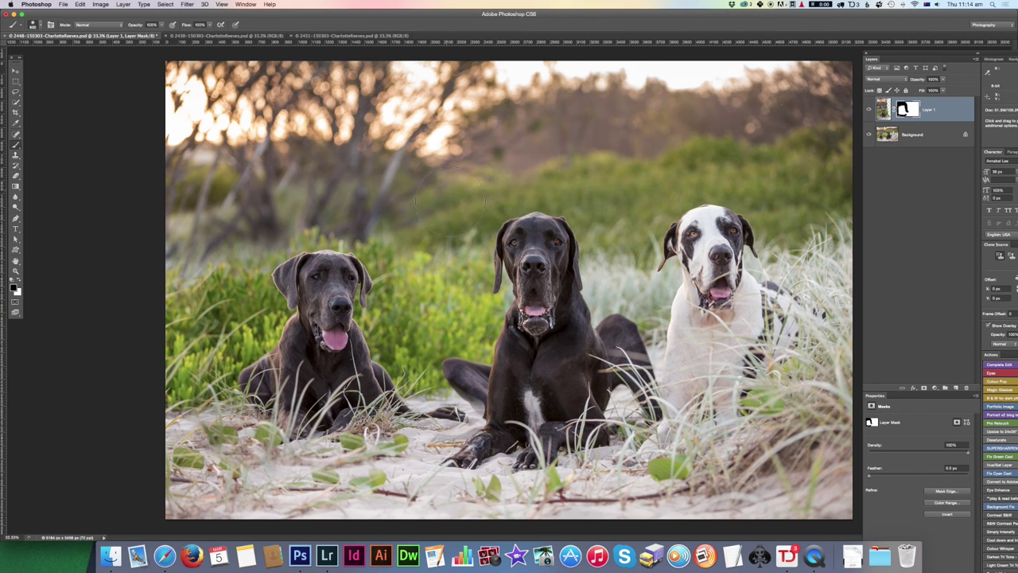
{"action": "key", "text": "bracketleft"}
{"action": "key", "text": "bracketleft"}
{"action": "key", "text": "bracketleft"}
{"action": "key", "text": "bracketleft"}
{"action": "key", "text": "bracketleft"}
{"action": "key", "text": "bracketleft"}
{"action": "key", "text": "bracketleft"}
{"action": "key", "text": "bracketleft"}
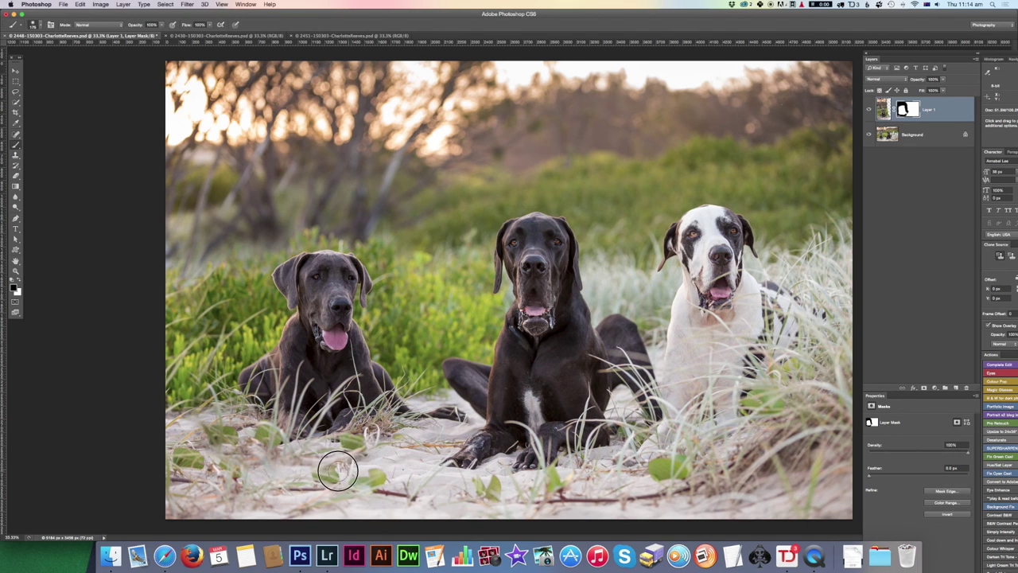
{"action": "key", "text": "bracketright"}
{"action": "key", "text": "bracketright"}
{"action": "key", "text": "bracketright"}
{"action": "key", "text": "bracketright"}
{"action": "key", "text": "bracketright"}
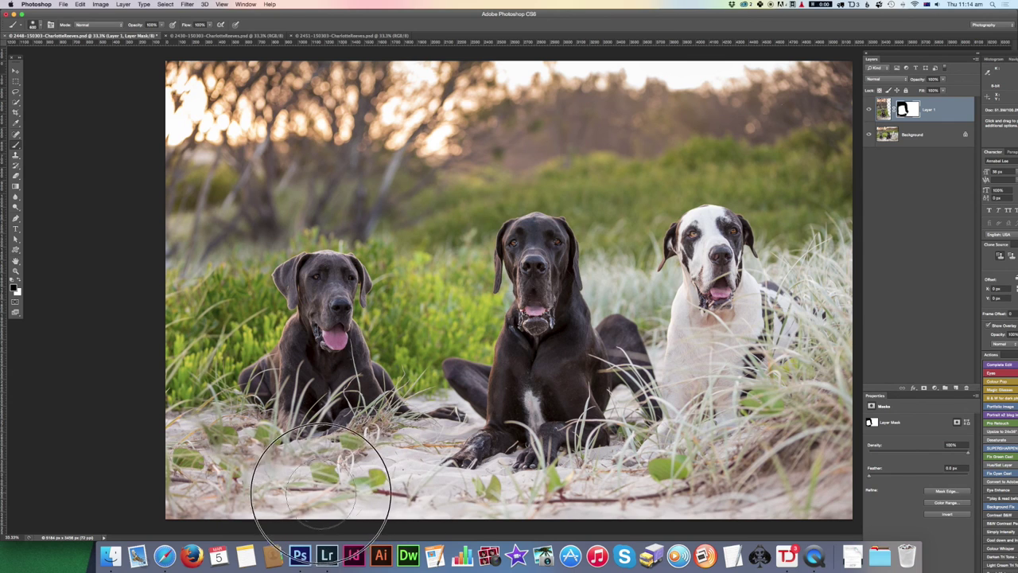
{"action": "key", "text": "bracketleft"}
{"action": "key", "text": "bracketleft"}
{"action": "key", "text": "bracketleft"}
{"action": "key", "text": "bracketleft"}
{"action": "key", "text": "bracketright"}
{"action": "key", "text": "bracketright"}
{"action": "key", "text": "bracketright"}
{"action": "key", "text": "bracketright"}
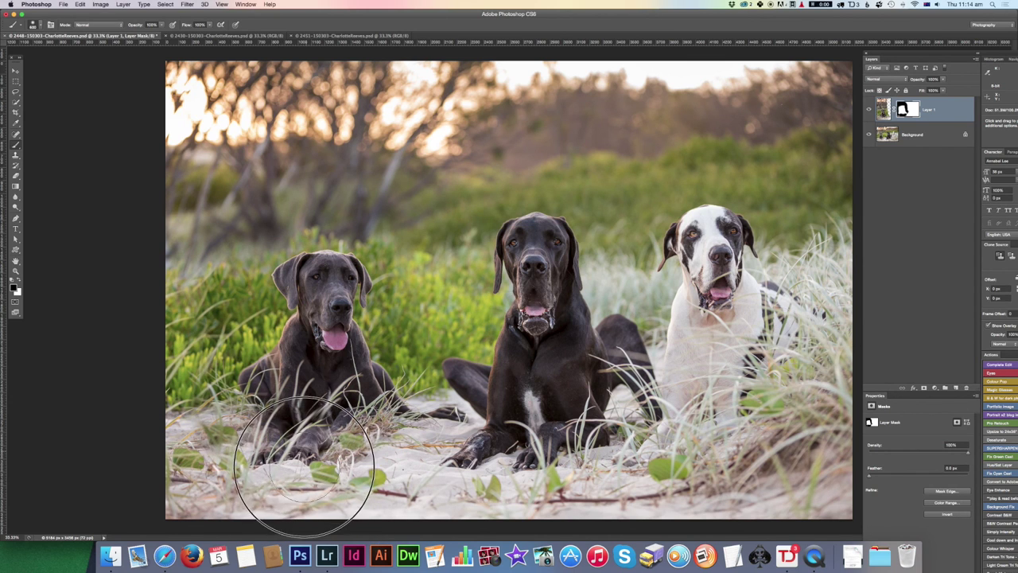
{"action": "key", "text": "bracketleft"}
{"action": "key", "text": "bracketleft"}
{"action": "key", "text": "bracketleft"}
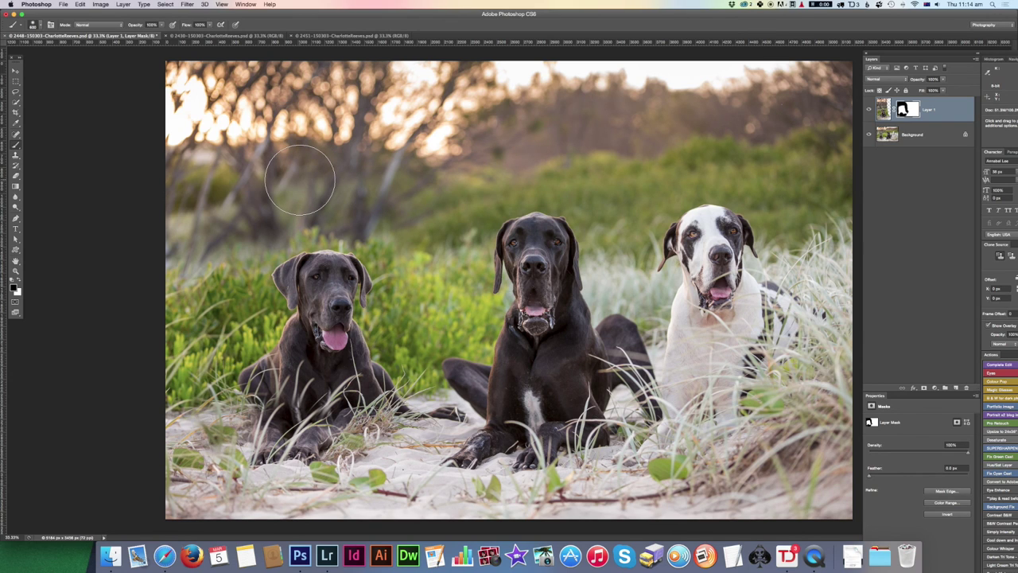
{"action": "left_click", "coordinate": [19, 284]}
{"action": "mouse_move", "coordinate": [274, 421]}
{"action": "left_mouse_down"}
{"action": "mouse_move", "coordinate": [271, 455]}
{"action": "mouse_move", "coordinate": [310, 452]}
{"action": "mouse_move", "coordinate": [324, 423]}
{"action": "mouse_move", "coordinate": [343, 434]}
{"action": "mouse_move", "coordinate": [353, 414]}
{"action": "mouse_move", "coordinate": [319, 411]}
{"action": "mouse_move", "coordinate": [287, 441]}
{"action": "mouse_move", "coordinate": [295, 422]}
{"action": "mouse_move", "coordinate": [278, 399]}
{"action": "mouse_move", "coordinate": [277, 455]}
{"action": "mouse_move", "coordinate": [268, 427]}
{"action": "mouse_move", "coordinate": [268, 450]}
{"action": "mouse_move", "coordinate": [300, 457]}
{"action": "mouse_move", "coordinate": [357, 435]}
{"action": "mouse_move", "coordinate": [358, 411]}
{"action": "mouse_move", "coordinate": [392, 427]}
{"action": "mouse_move", "coordinate": [361, 414]}
{"action": "mouse_move", "coordinate": [308, 433]}
{"action": "mouse_move", "coordinate": [272, 425]}
{"action": "left_mouse_up"}
{"action": "key", "text": "bracketleft"}
{"action": "key", "text": "bracketleft"}
{"action": "key", "text": "bracketleft"}
{"action": "key", "text": "bracketleft"}
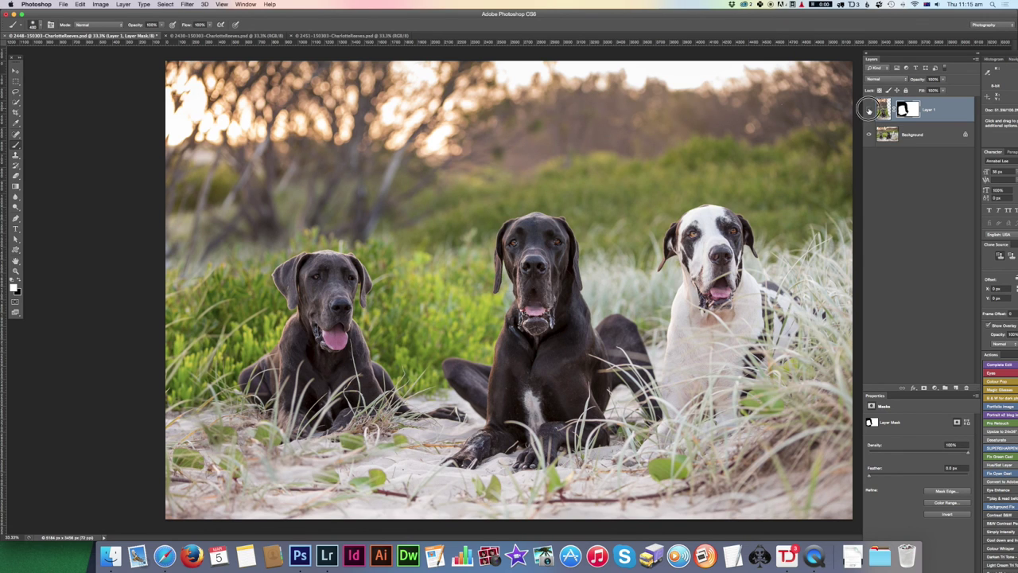
{"action": "left_click", "coordinate": [869, 110]}
{"action": "left_click", "coordinate": [869, 111]}
{"action": "left_click", "coordinate": [868, 111]}
{"action": "left_click", "coordinate": [869, 110]}
{"action": "left_click", "coordinate": [869, 111]}
{"action": "left_click", "coordinate": [869, 110]}
{"action": "left_click", "coordinate": [868, 111]}
{"action": "left_click", "coordinate": [869, 111]}
{"action": "left_click", "coordinate": [868, 110]}
{"action": "left_click", "coordinate": [869, 111]}
{"action": "left_click", "coordinate": [868, 110]}
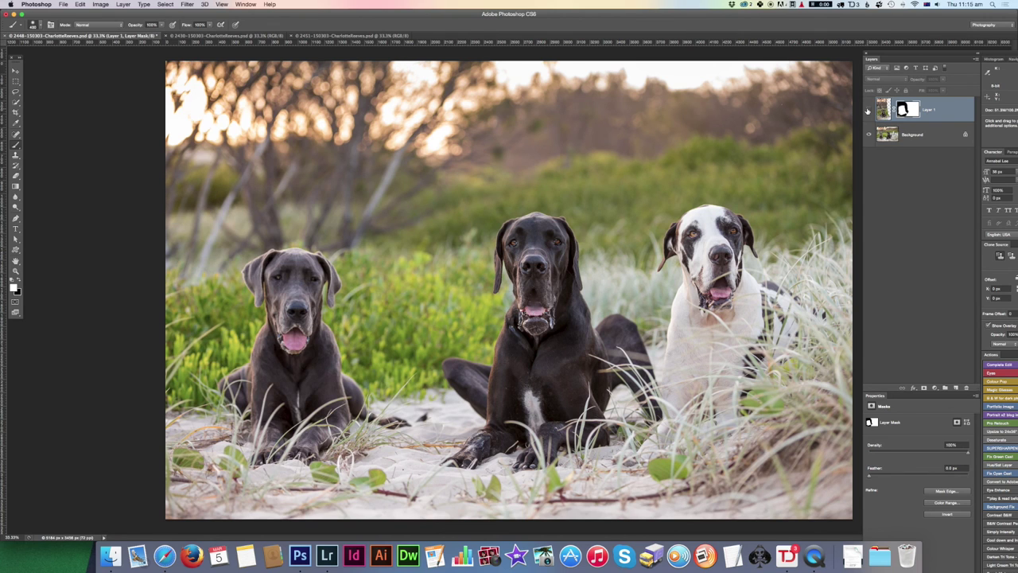
{"action": "left_click", "coordinate": [869, 110]}
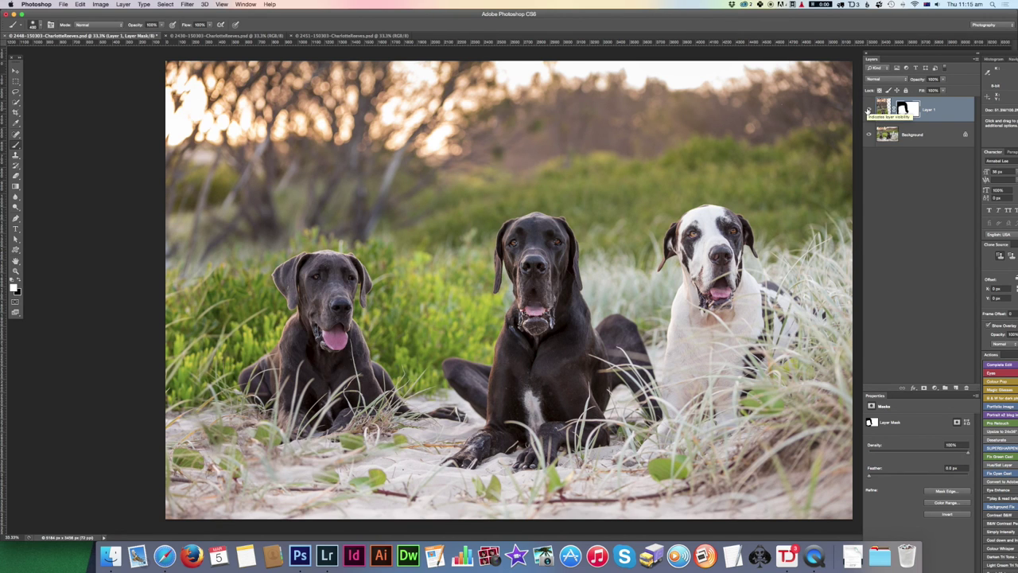
{"action": "left_click", "coordinate": [869, 111]}
{"action": "left_click", "coordinate": [869, 110]}
{"action": "left_click", "coordinate": [869, 111]}
{"action": "left_click", "coordinate": [869, 111]}
{"action": "left_click", "coordinate": [869, 111]}
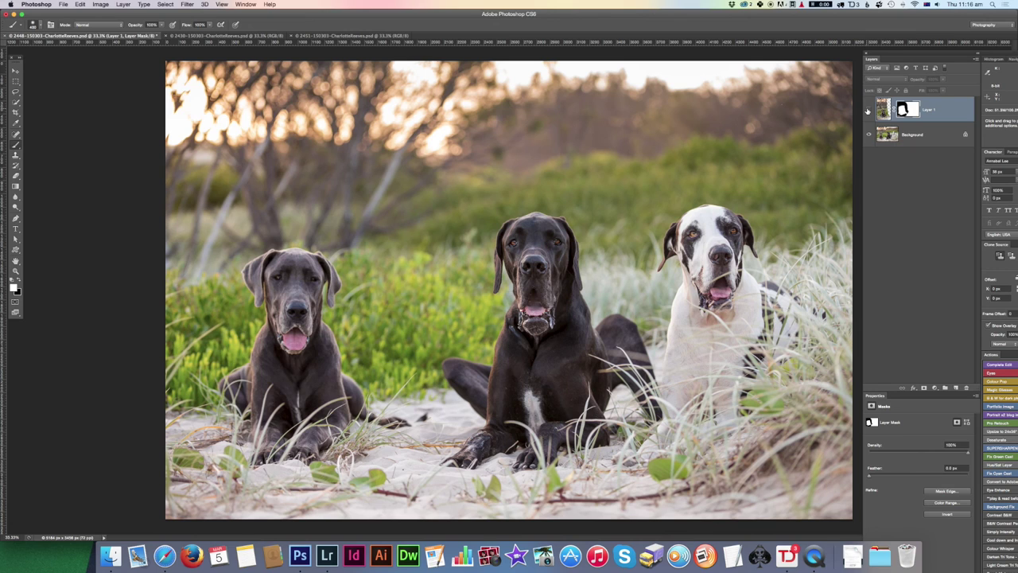
{"action": "left_click", "coordinate": [869, 110]}
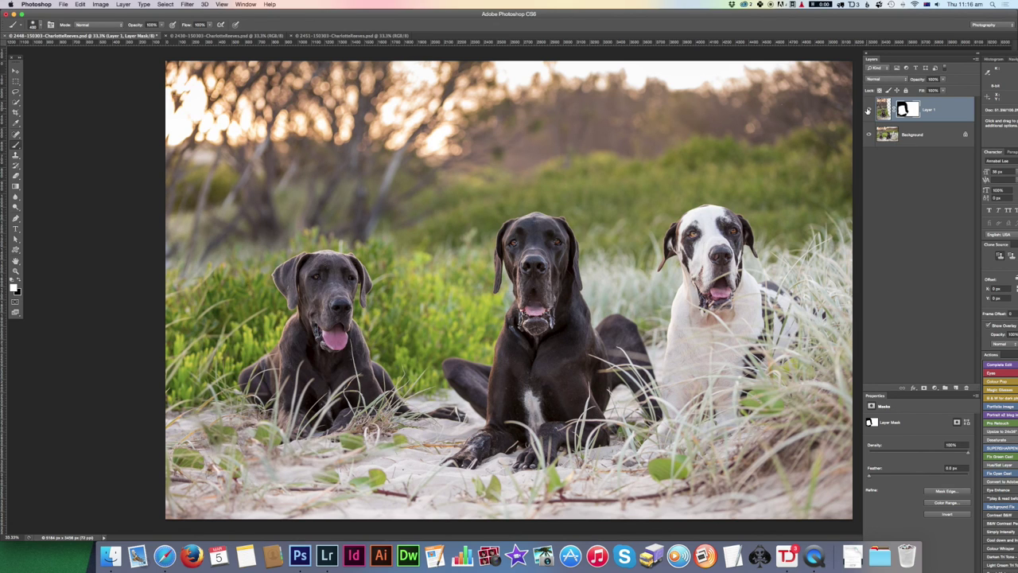
{"action": "left_click", "coordinate": [869, 110]}
{"action": "left_click", "coordinate": [869, 111]}
{"action": "key", "text": "x"}
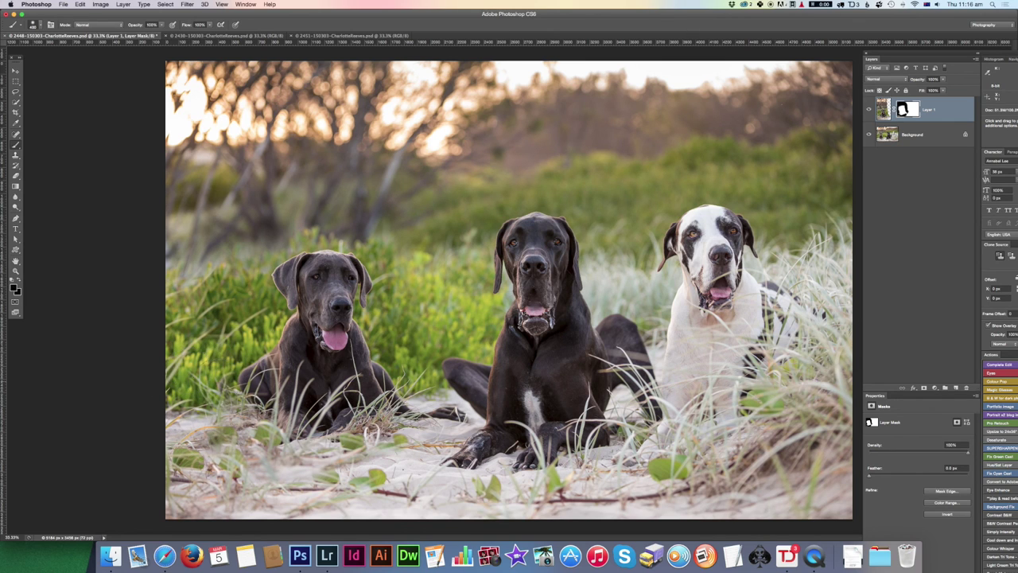
{"action": "key", "text": "x"}
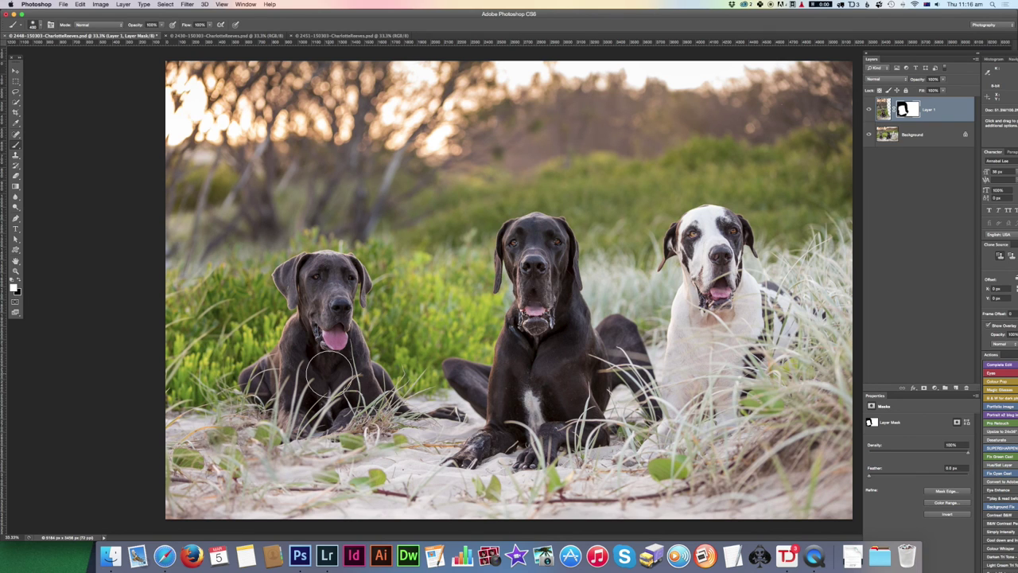
{"action": "left_click", "coordinate": [869, 111]}
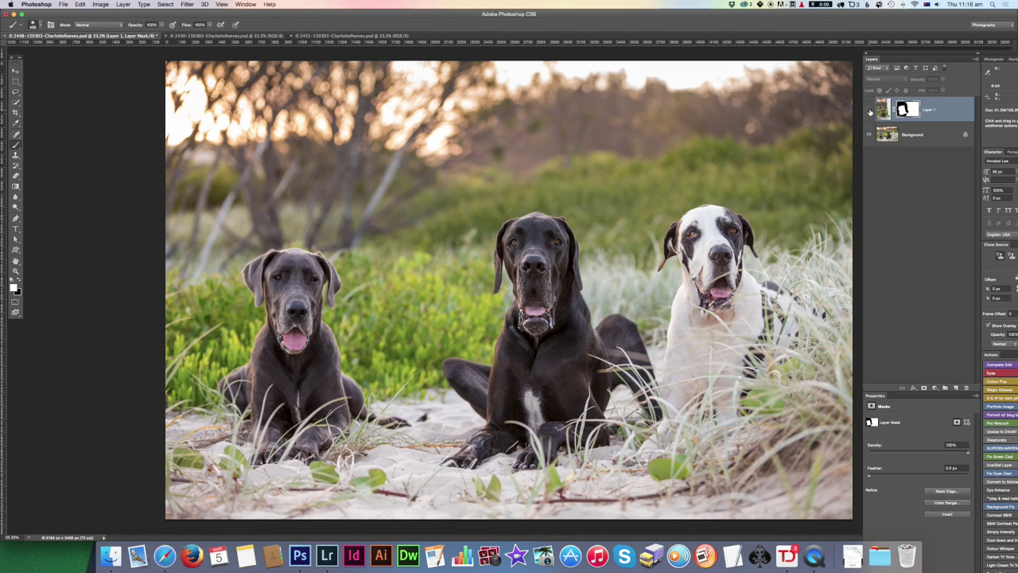
{"action": "left_click", "coordinate": [869, 112]}
{"action": "left_click", "coordinate": [869, 111]}
{"action": "left_click", "coordinate": [869, 112]}
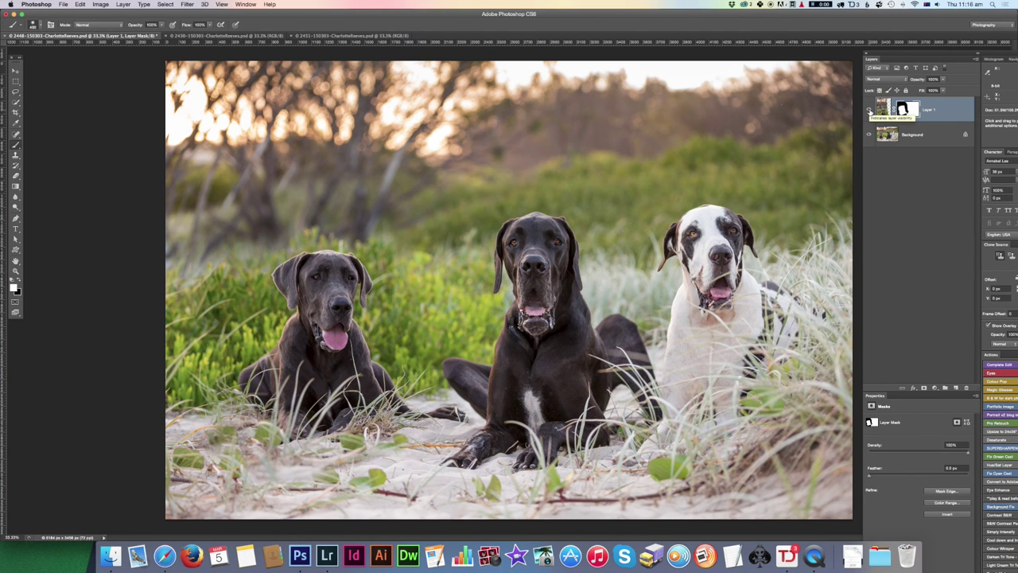
{"action": "left_click", "coordinate": [870, 111]}
{"action": "left_click", "coordinate": [869, 110]}
{"action": "left_click", "coordinate": [869, 110]}
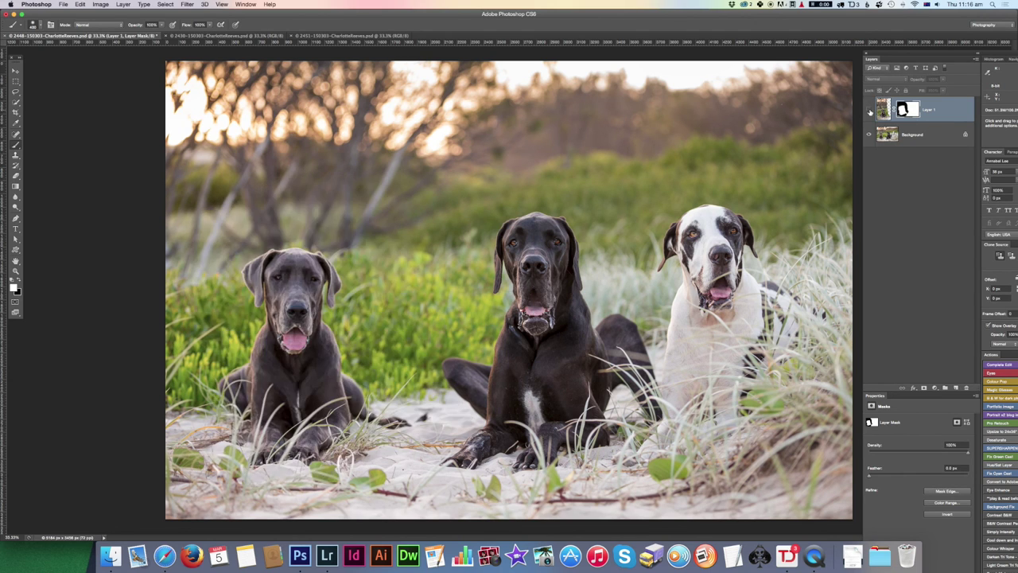
{"action": "left_click", "coordinate": [869, 111]}
{"action": "left_click", "coordinate": [869, 110]}
{"action": "left_click", "coordinate": [869, 111]}
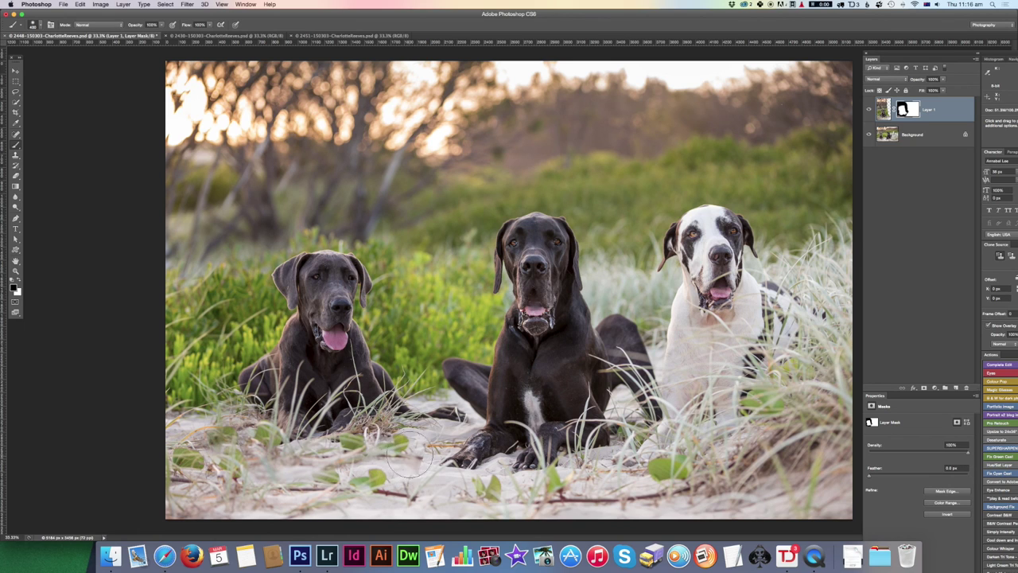
{"action": "key", "text": "bracketright"}
{"action": "key", "text": "bracketright"}
{"action": "key", "text": "bracketleft"}
{"action": "key", "text": "bracketleft"}
{"action": "key", "text": "bracketleft"}
{"action": "key", "text": "bracketright"}
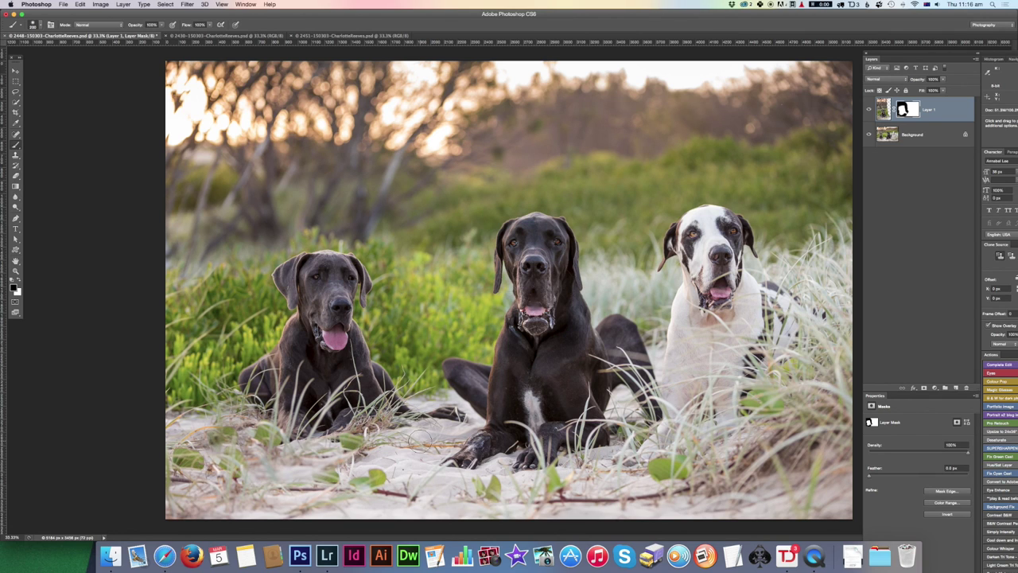
{"action": "key", "text": "x"}
{"action": "left_click", "coordinate": [15, 71]}
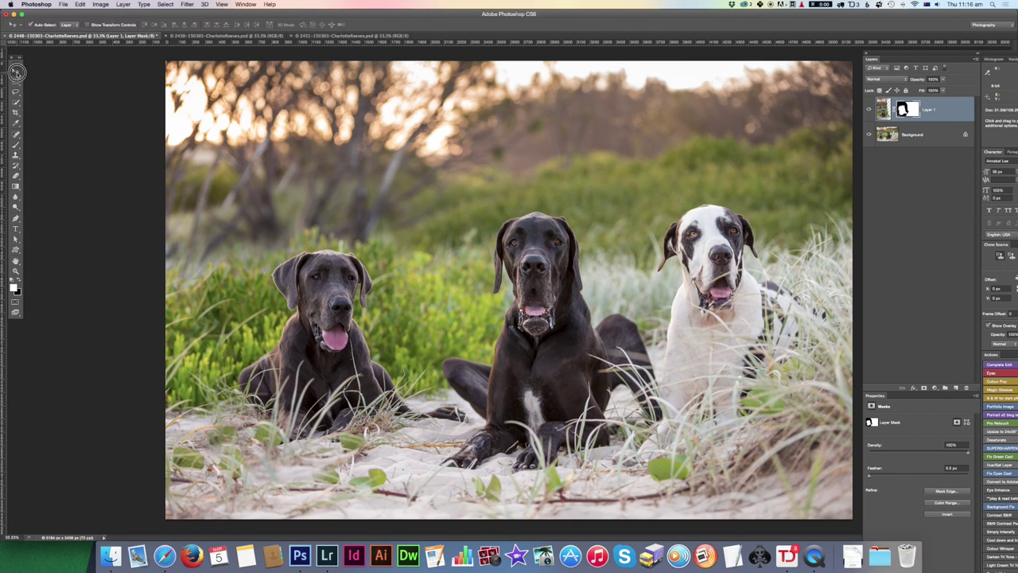
{"action": "left_click", "coordinate": [869, 110]}
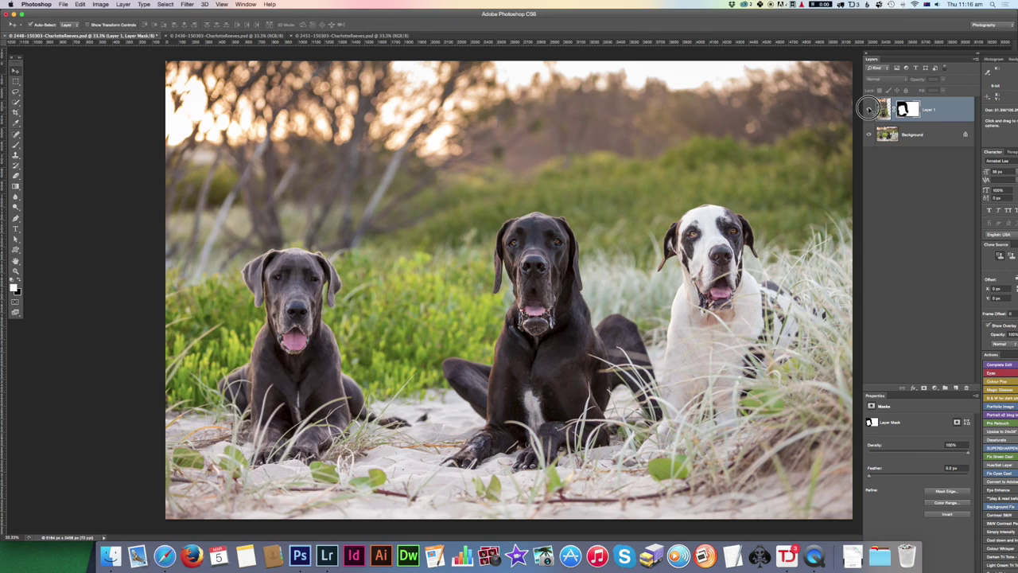
{"action": "left_click", "coordinate": [869, 110]}
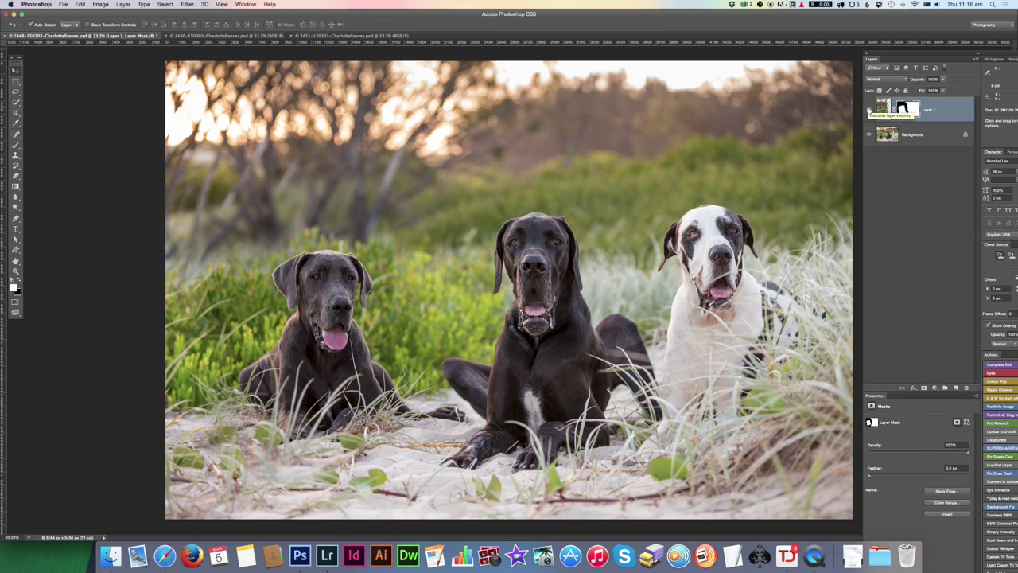
{"action": "left_click", "coordinate": [870, 110]}
{"action": "left_click", "coordinate": [869, 110]}
{"action": "left_click_drag", "start_coordinate": [346, 303], "coordinate": [618, 300]}
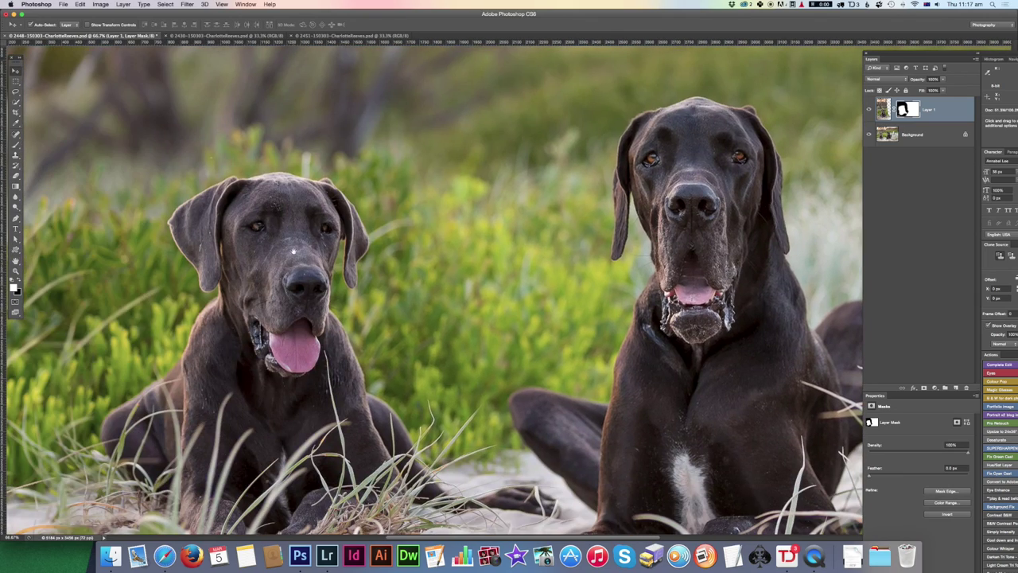
{"action": "left_click", "coordinate": [302, 251], "text": "alt"}
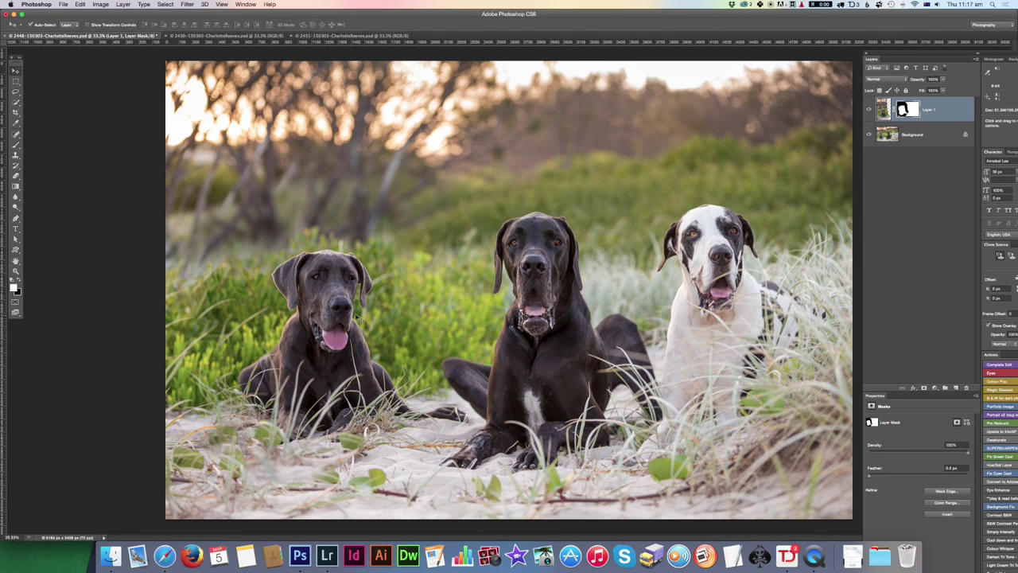
{"action": "left_click", "coordinate": [870, 111]}
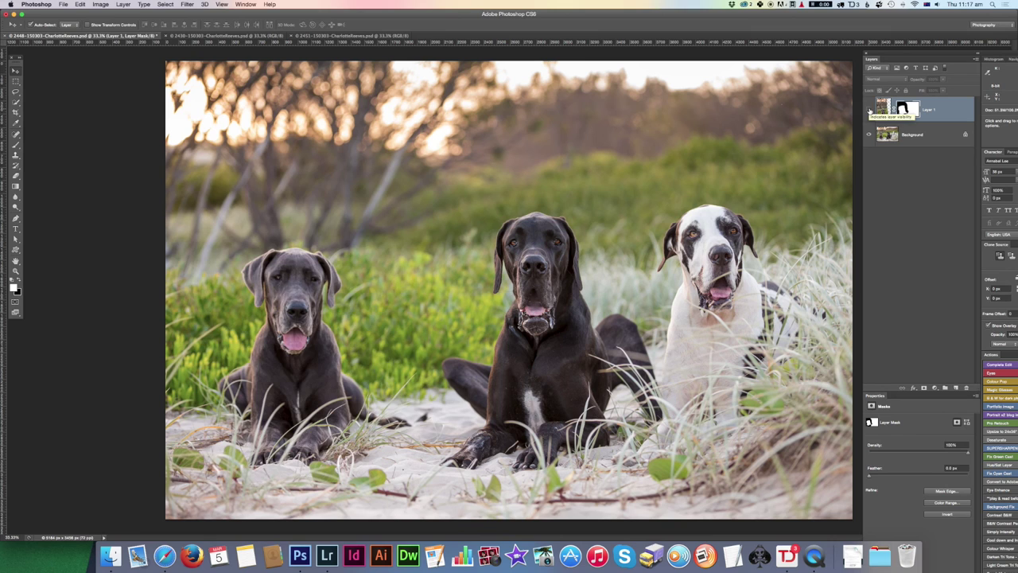
{"action": "left_click", "coordinate": [869, 111]}
{"action": "left_click", "coordinate": [869, 111]}
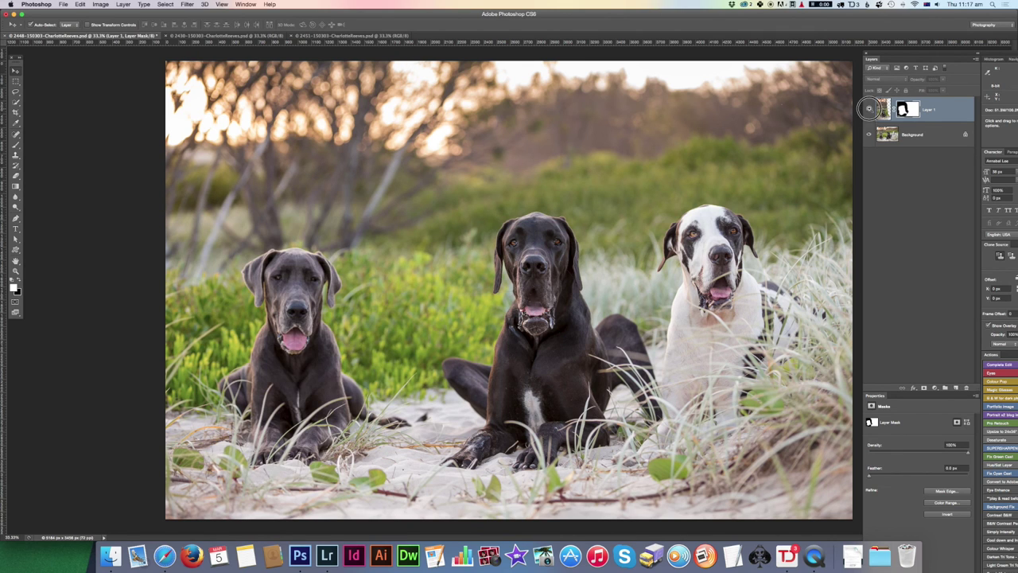
{"action": "left_click", "coordinate": [870, 111]}
{"action": "left_click", "coordinate": [869, 111]}
{"action": "left_click", "coordinate": [870, 111]}
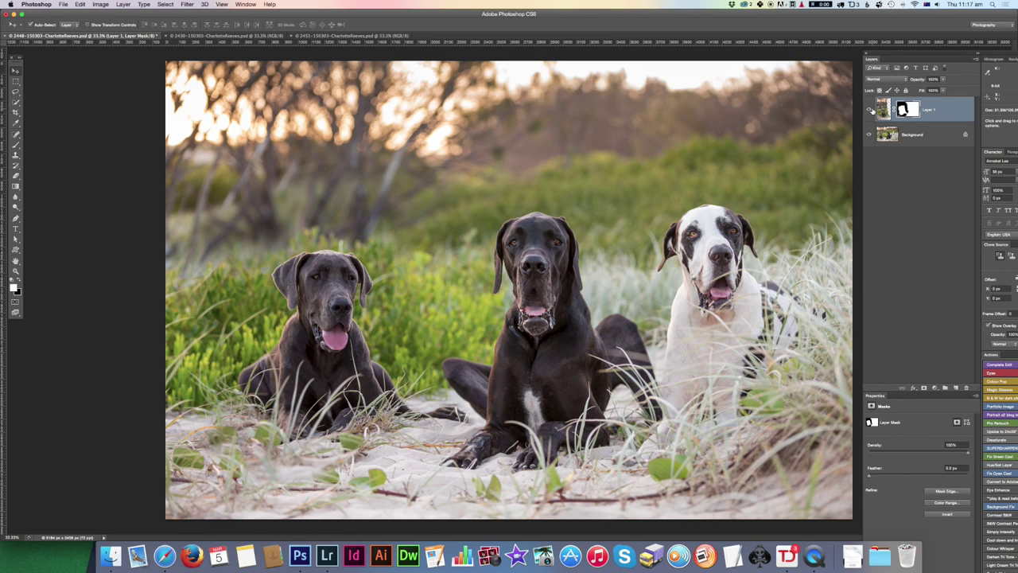
- Lighten Layer 1's midtones with Levels by nudging the midtone slider left, comparing the preview, then apply
{"action": "left_click", "coordinate": [883, 111]}
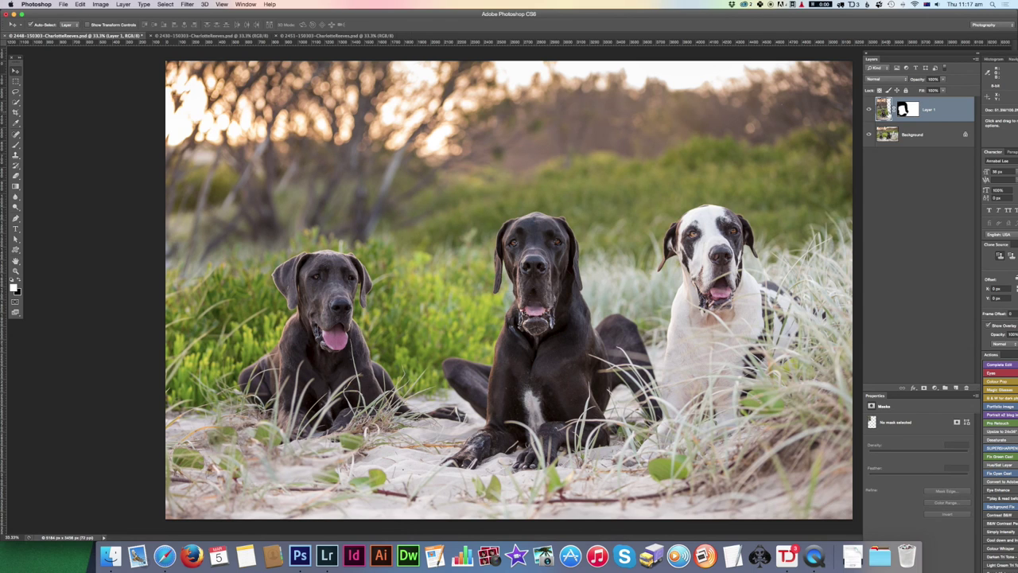
{"action": "key", "text": "super+l"}
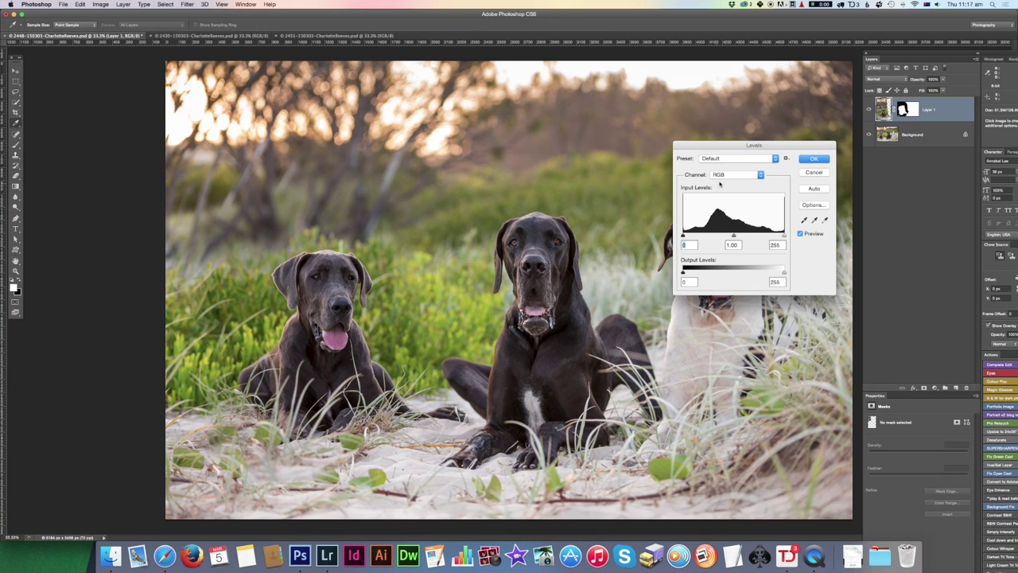
{"action": "left_click_drag", "start_coordinate": [733, 236], "coordinate": [729, 239]}
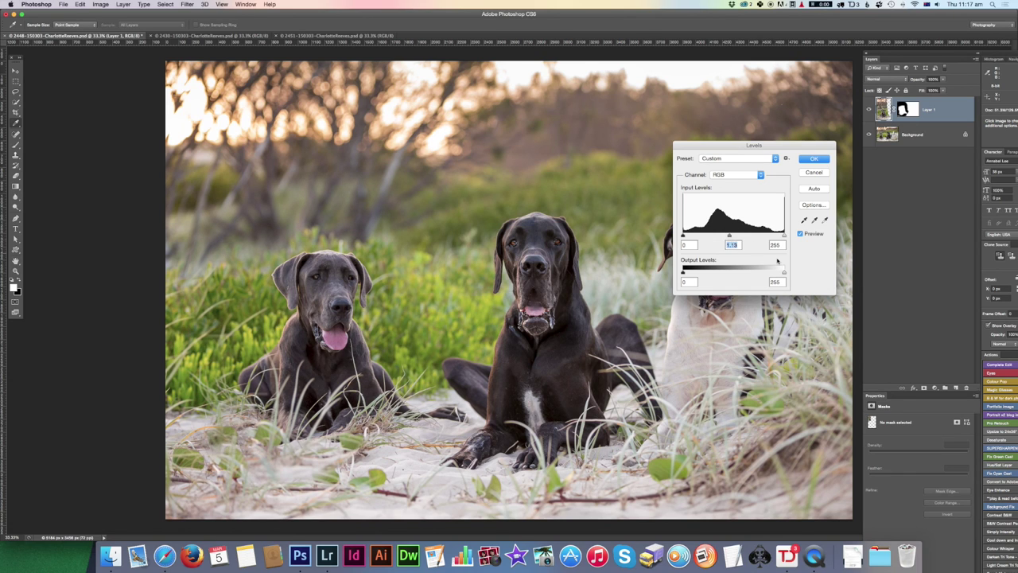
{"action": "left_click", "coordinate": [799, 234]}
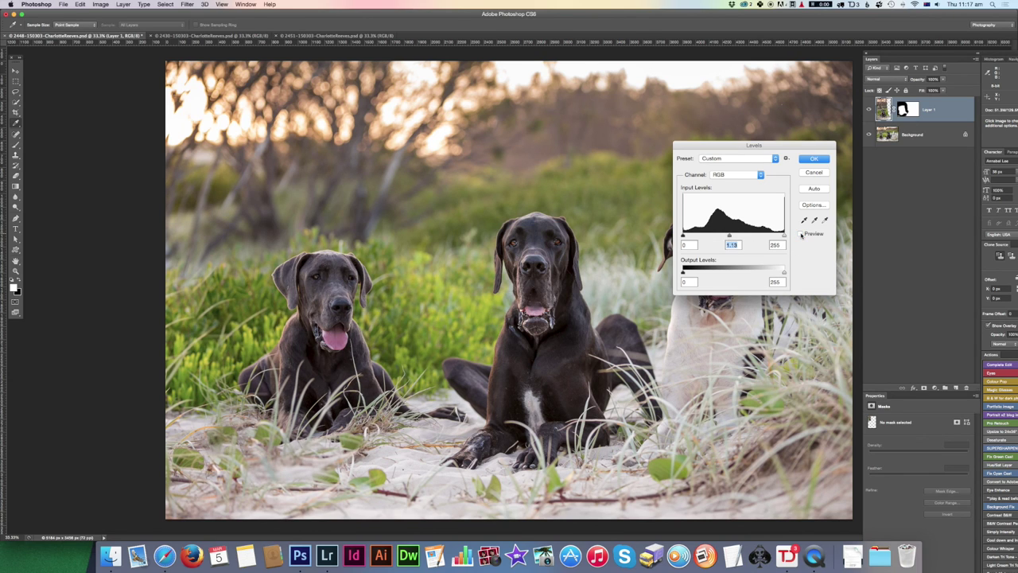
{"action": "left_click", "coordinate": [800, 234]}
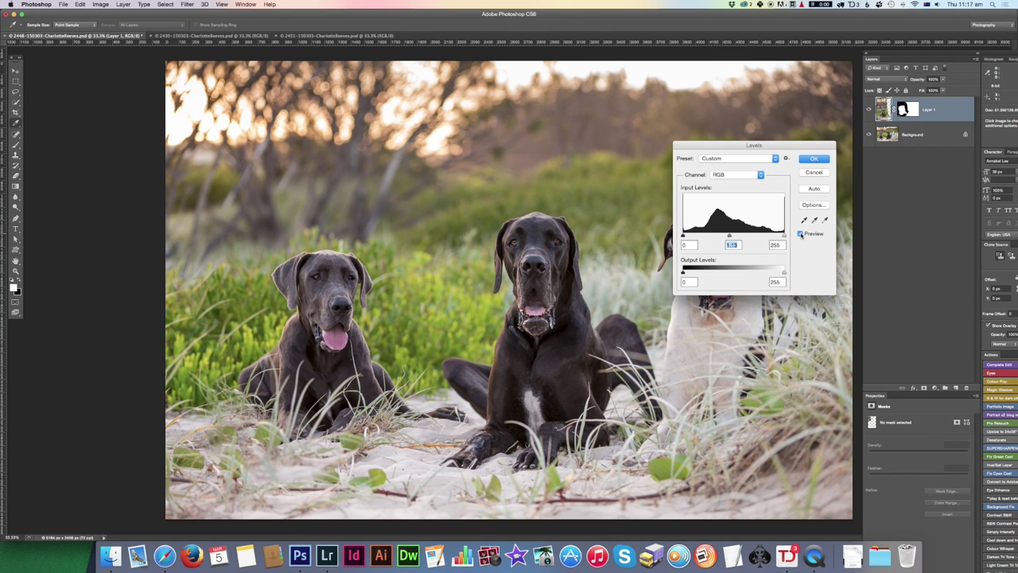
{"action": "left_click", "coordinate": [800, 234]}
{"action": "left_click", "coordinate": [800, 234]}
{"action": "left_click", "coordinate": [800, 234]}
{"action": "left_click", "coordinate": [801, 234]}
{"action": "left_click", "coordinate": [812, 159]}
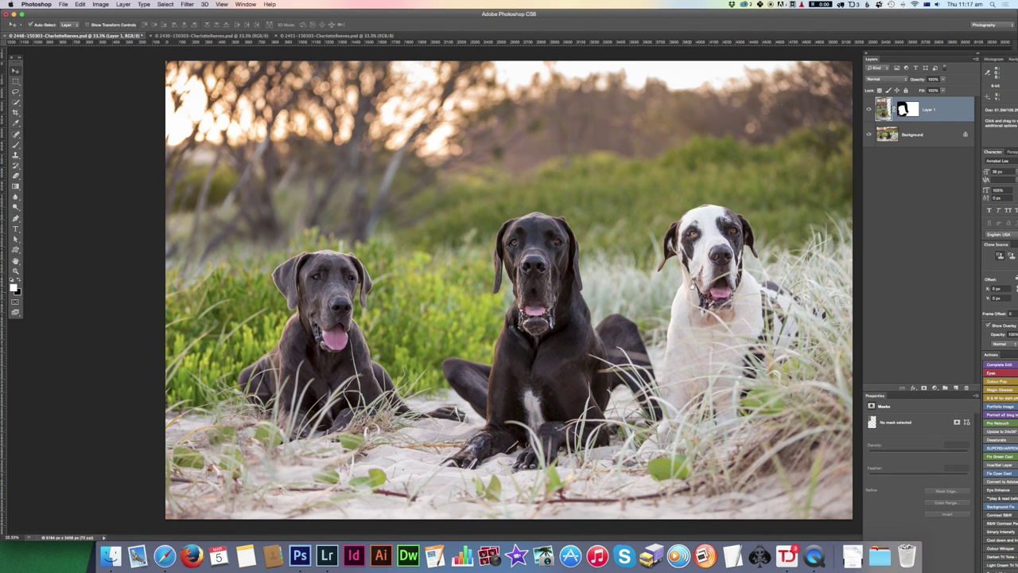
- Lasso the middle white dog in the third dog photo and drag it into the composite as Layer 2
{"action": "key", "text": "super+equal"}
{"action": "scroll", "coordinate": [656, 286], "scroll_direction": "right", "scroll_amount": 5}
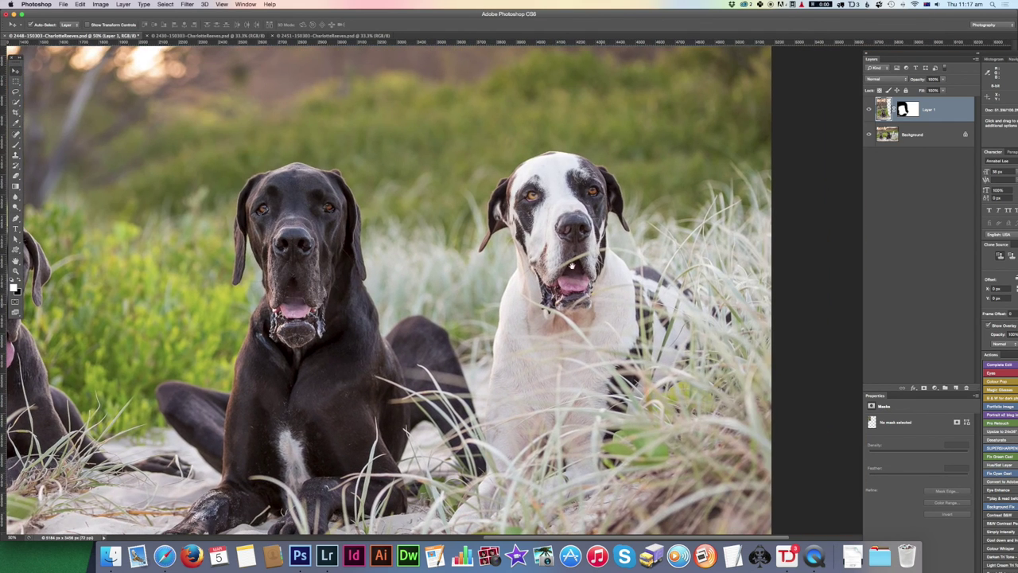
{"action": "left_click", "coordinate": [341, 36]}
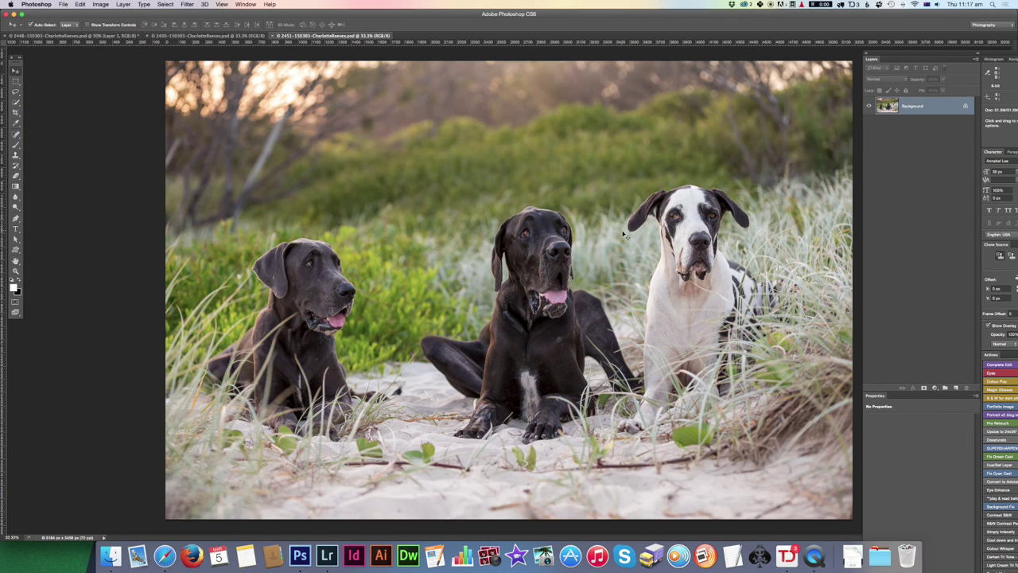
{"action": "left_click", "coordinate": [106, 37]}
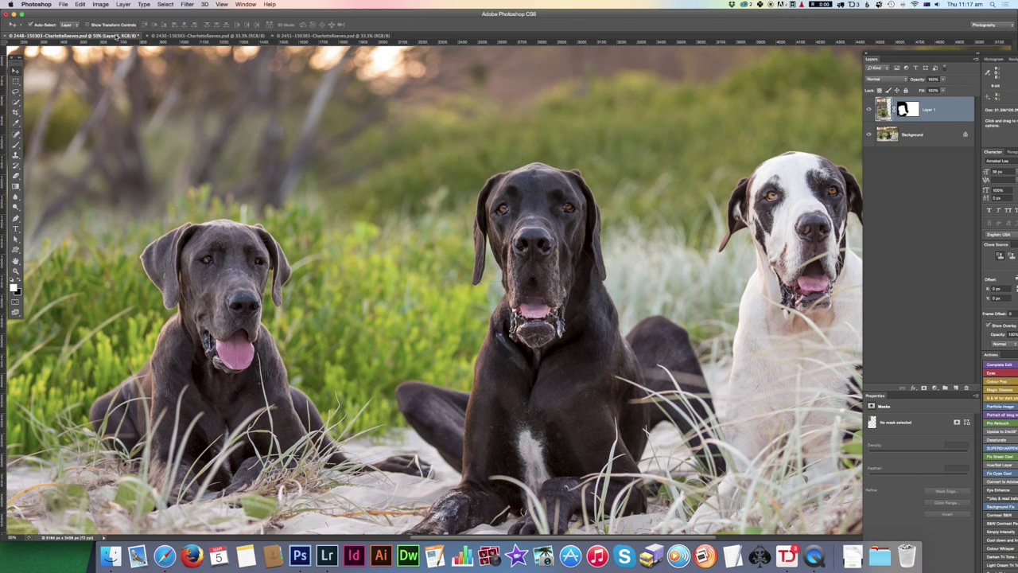
{"action": "left_click", "coordinate": [324, 36]}
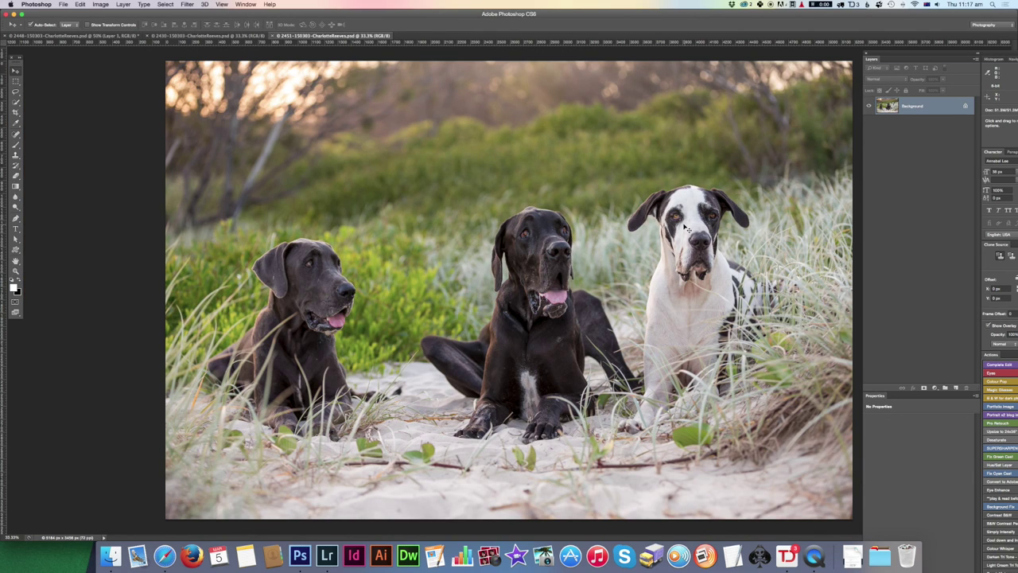
{"action": "left_click", "coordinate": [16, 91]}
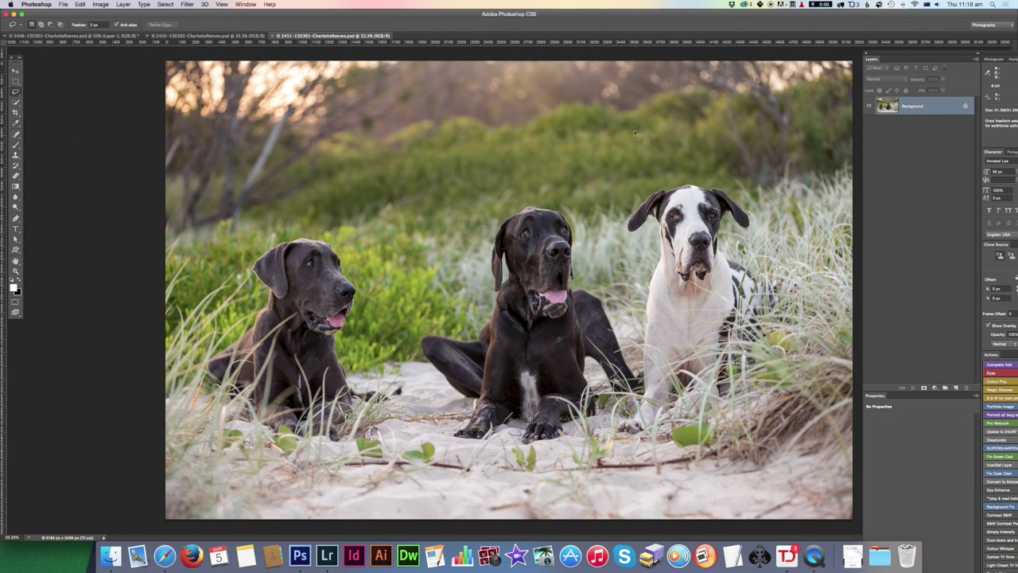
{"action": "mouse_move", "coordinate": [647, 101]}
{"action": "left_mouse_down"}
{"action": "mouse_move", "coordinate": [574, 143]}
{"action": "mouse_move", "coordinate": [565, 189]}
{"action": "mouse_move", "coordinate": [606, 299]}
{"action": "mouse_move", "coordinate": [610, 383]}
{"action": "mouse_move", "coordinate": [588, 462]}
{"action": "mouse_move", "coordinate": [598, 487]}
{"action": "mouse_move", "coordinate": [687, 505]}
{"action": "mouse_move", "coordinate": [788, 478]}
{"action": "mouse_move", "coordinate": [817, 445]}
{"action": "mouse_move", "coordinate": [843, 320]}
{"action": "mouse_move", "coordinate": [797, 106]}
{"action": "mouse_move", "coordinate": [741, 72]}
{"action": "mouse_move", "coordinate": [674, 53]}
{"action": "mouse_move", "coordinate": [601, 56]}
{"action": "mouse_move", "coordinate": [578, 90]}
{"action": "mouse_move", "coordinate": [572, 147]}
{"action": "mouse_move", "coordinate": [607, 350]}
{"action": "mouse_move", "coordinate": [596, 531]}
{"action": "mouse_move", "coordinate": [935, 541]}
{"action": "mouse_move", "coordinate": [909, 50]}
{"action": "mouse_move", "coordinate": [898, 12]}
{"action": "mouse_move", "coordinate": [680, 6]}
{"action": "left_mouse_up"}
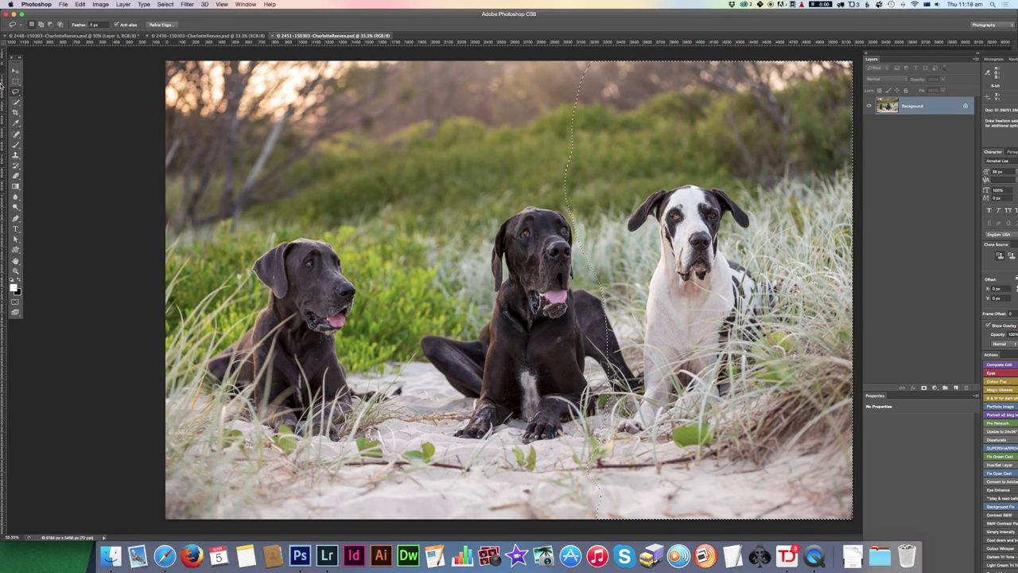
{"action": "key", "text": "v"}
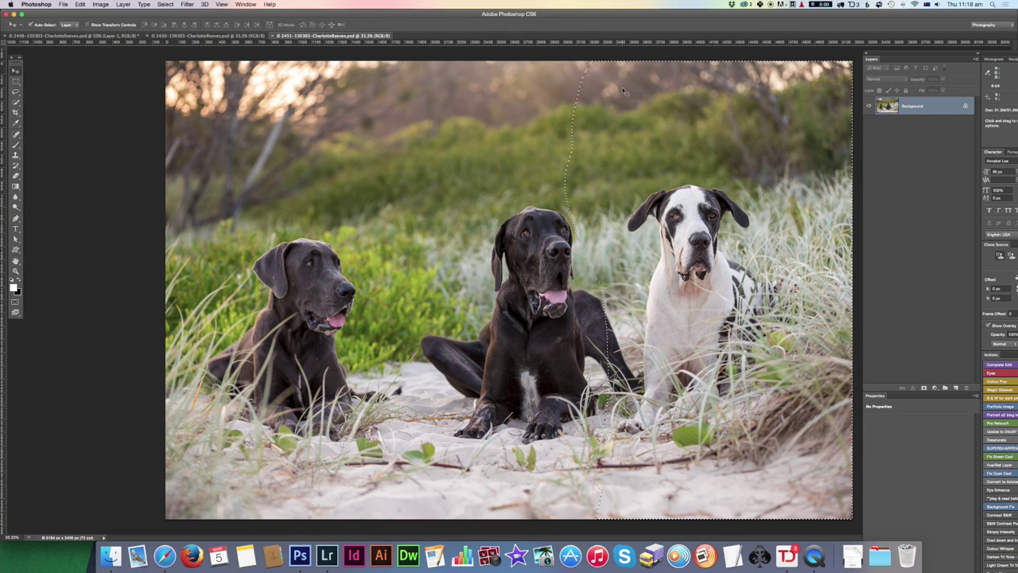
{"action": "left_click_drag", "start_coordinate": [600, 67], "coordinate": [633, 184]}
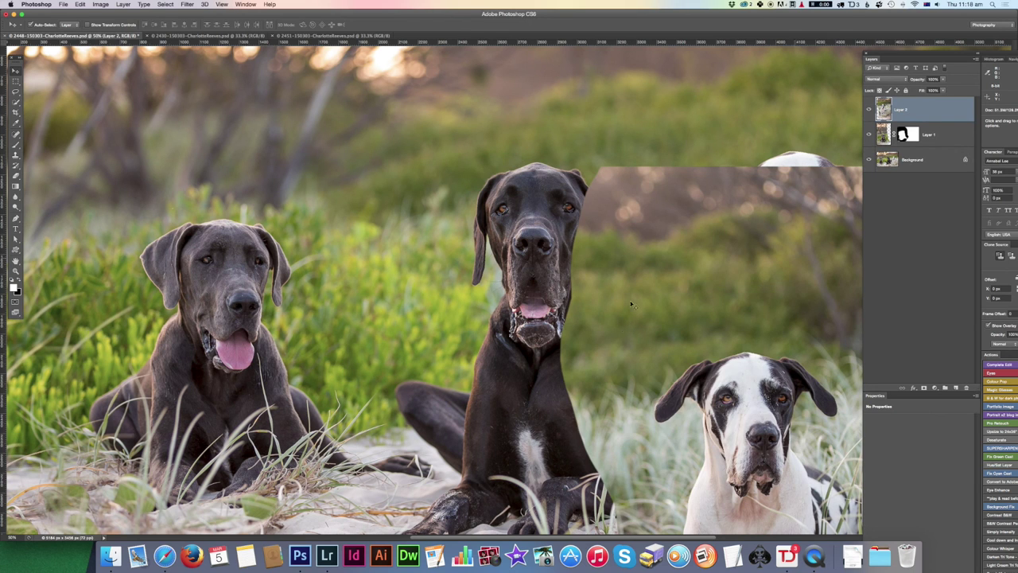
- Set Layer 2 to 50% opacity and drag it roughly over the original white dog
{"action": "scroll", "coordinate": [669, 334], "scroll_direction": "down", "scroll_amount": 2}
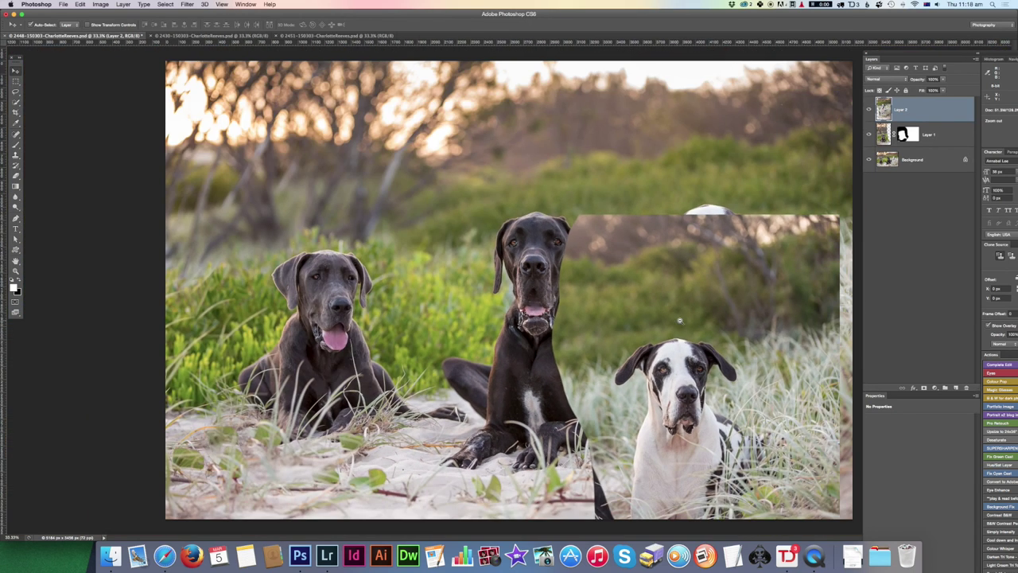
{"action": "left_click_drag", "start_coordinate": [641, 325], "coordinate": [675, 202]}
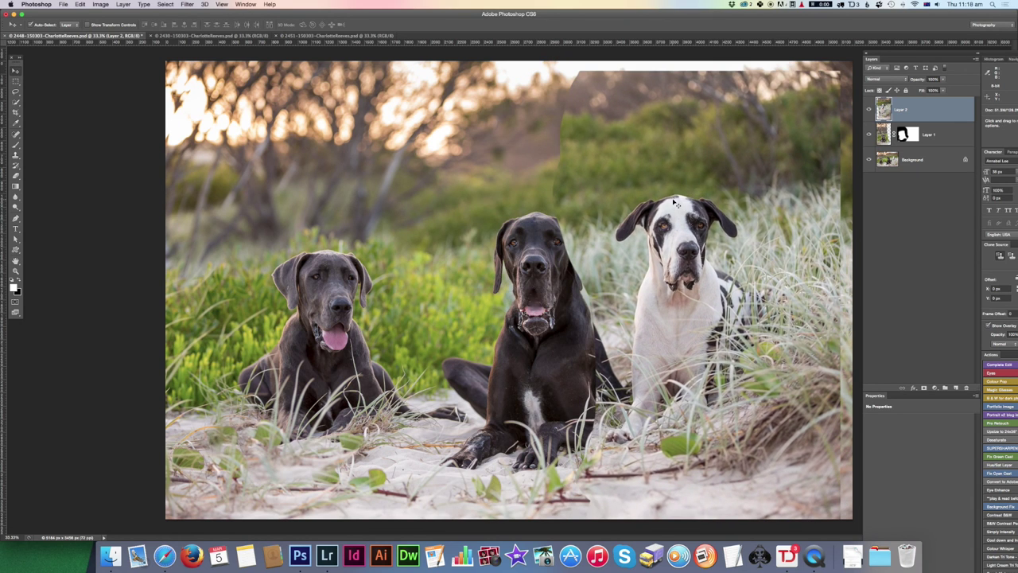
{"action": "key", "text": "5"}
{"action": "left_click_drag", "start_coordinate": [674, 292], "coordinate": [720, 296]}
{"action": "key", "text": "0"}
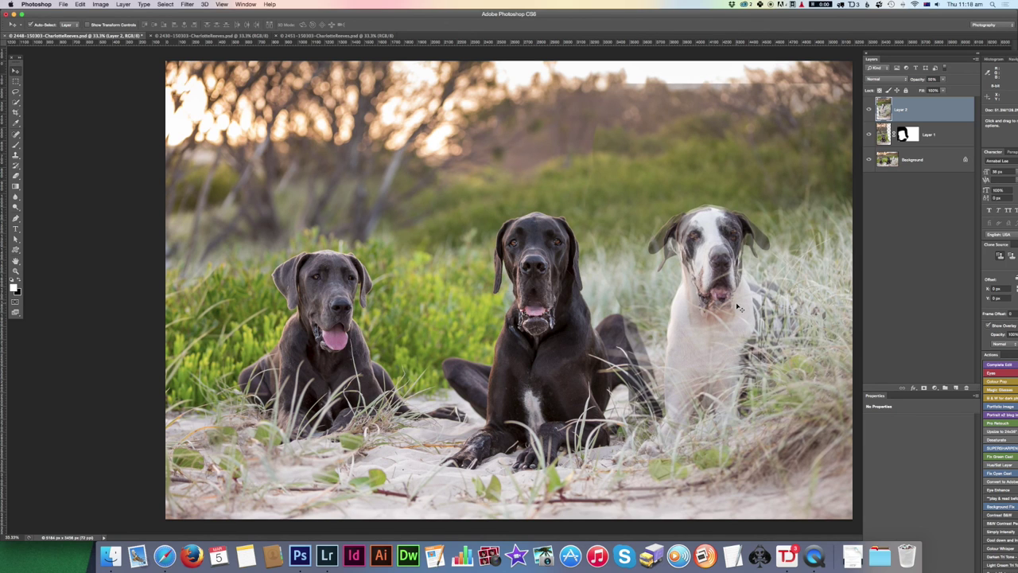
{"action": "key", "text": "s"}
{"action": "left_click", "coordinate": [719, 265], "text": "alt"}
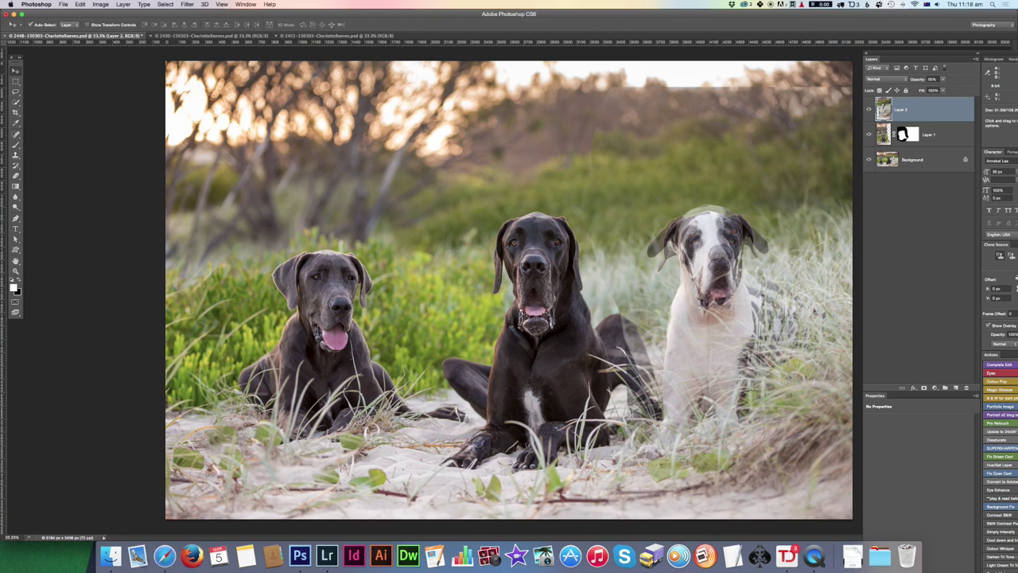
- Return Layer 2 to 100% opacity, add a mask, and paint out its top edge and between-dog area
{"action": "left_click_drag", "start_coordinate": [942, 82], "coordinate": [995, 89]}
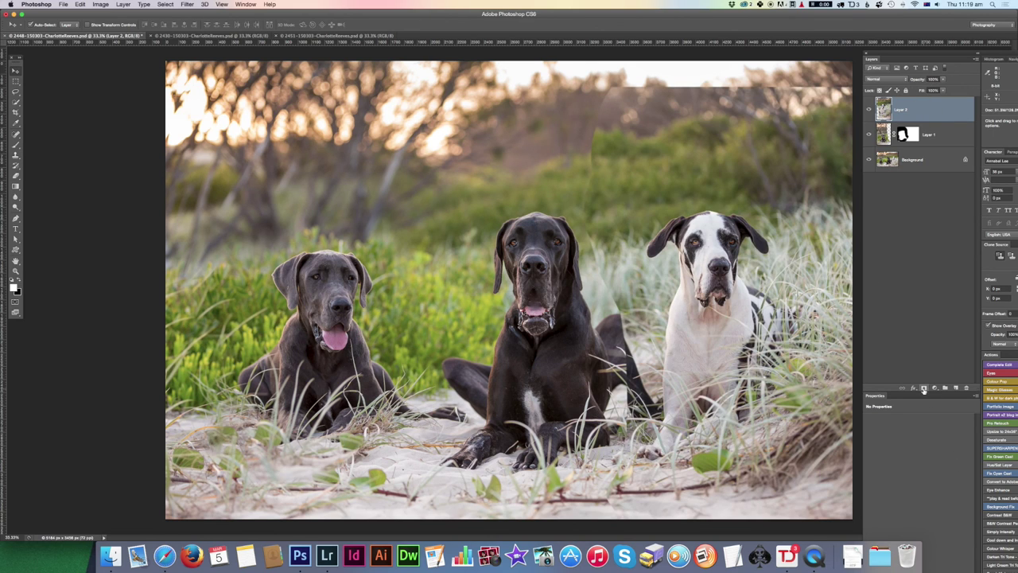
{"action": "left_click", "coordinate": [924, 388]}
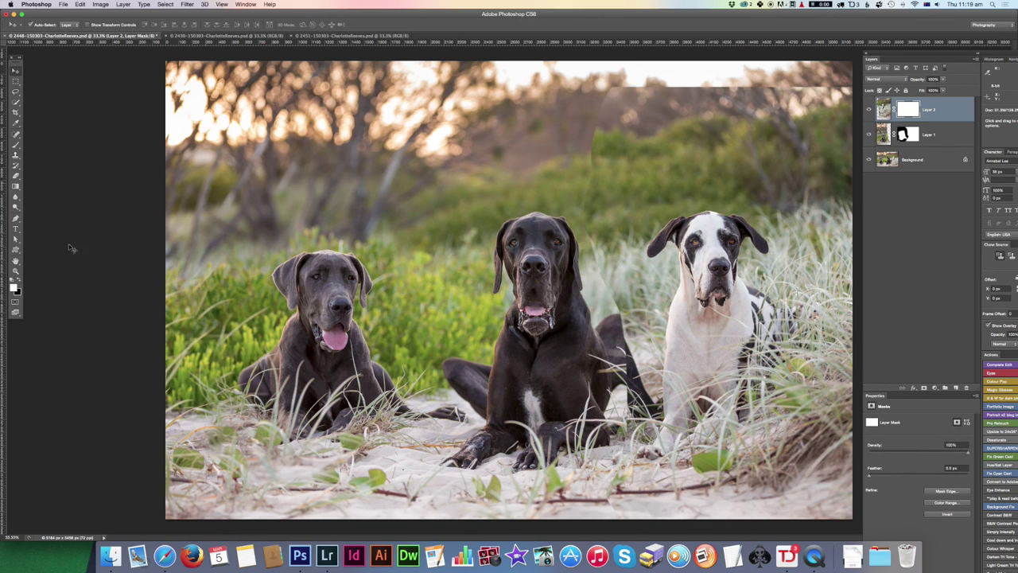
{"action": "left_click", "coordinate": [15, 146]}
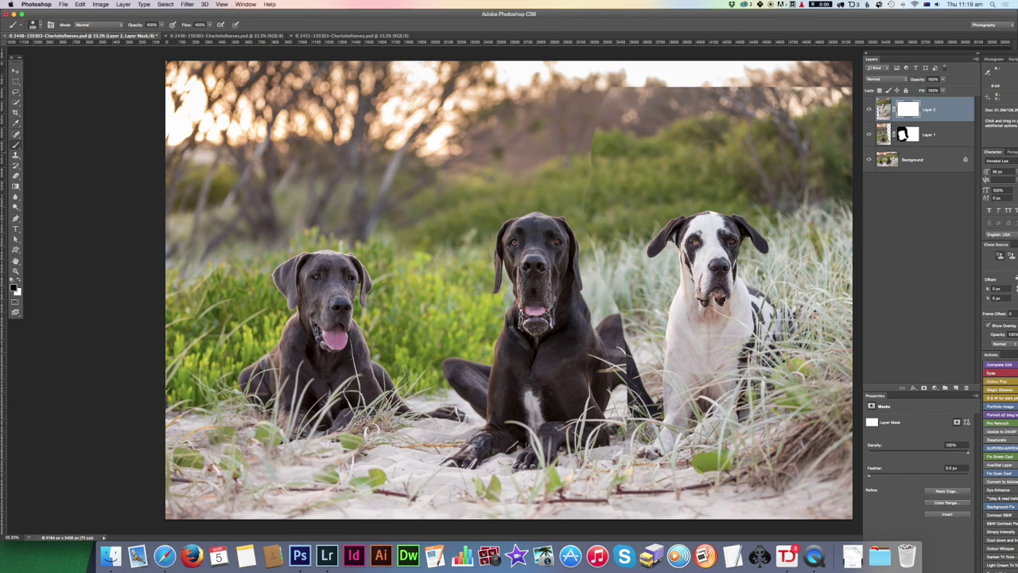
{"action": "mouse_move", "coordinate": [590, 139]}
{"action": "left_mouse_down"}
{"action": "mouse_move", "coordinate": [682, 35]}
{"action": "mouse_move", "coordinate": [827, 103]}
{"action": "mouse_move", "coordinate": [681, 46]}
{"action": "mouse_move", "coordinate": [565, 151]}
{"action": "left_mouse_up"}
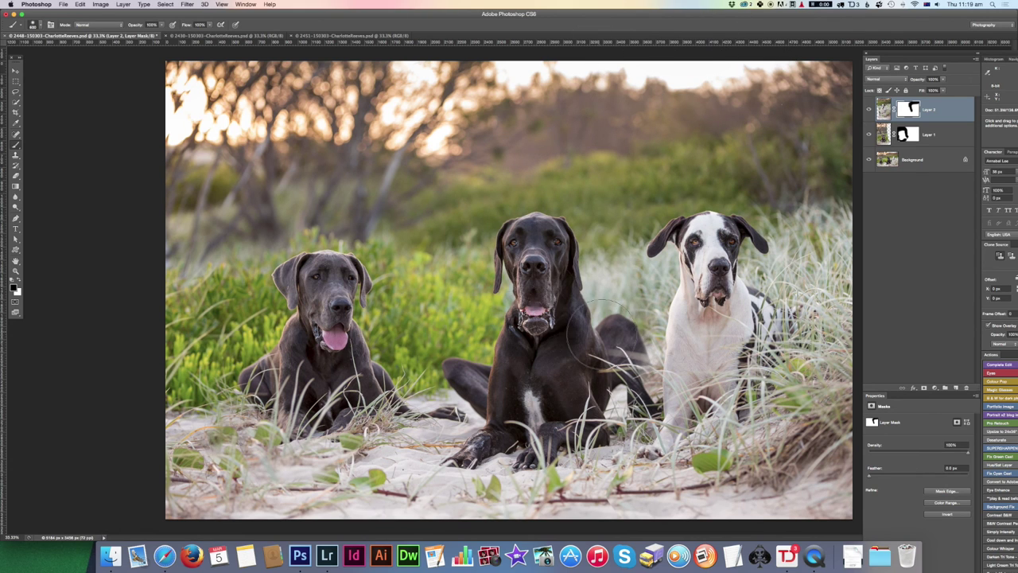
{"action": "left_click_drag", "start_coordinate": [590, 337], "coordinate": [627, 354]}
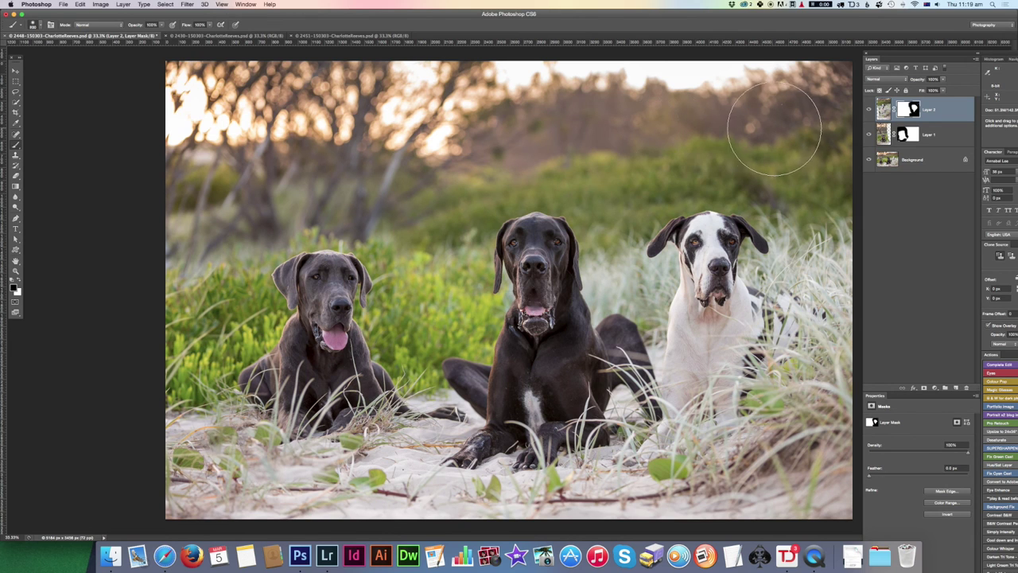
- Paint the mask along the white dog's back beside the neck, zooming in and resizing the brush
{"action": "key", "text": "bracketright"}
{"action": "key", "text": "bracketright"}
{"action": "key", "text": "bracketright"}
{"action": "key", "text": "bracketright"}
{"action": "key", "text": "bracketleft"}
{"action": "key", "text": "bracketleft"}
{"action": "key", "text": "bracketleft"}
{"action": "key", "text": "bracketleft"}
{"action": "key", "text": "bracketleft"}
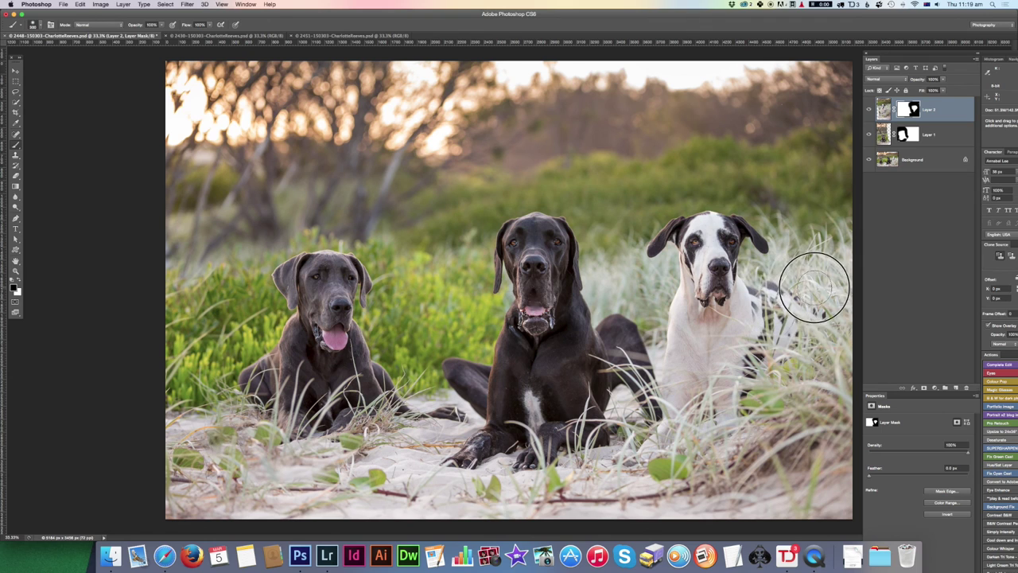
{"action": "mouse_move", "coordinate": [769, 291]}
{"action": "left_mouse_down"}
{"action": "mouse_move", "coordinate": [756, 343]}
{"action": "mouse_move", "coordinate": [763, 290]}
{"action": "left_mouse_up"}
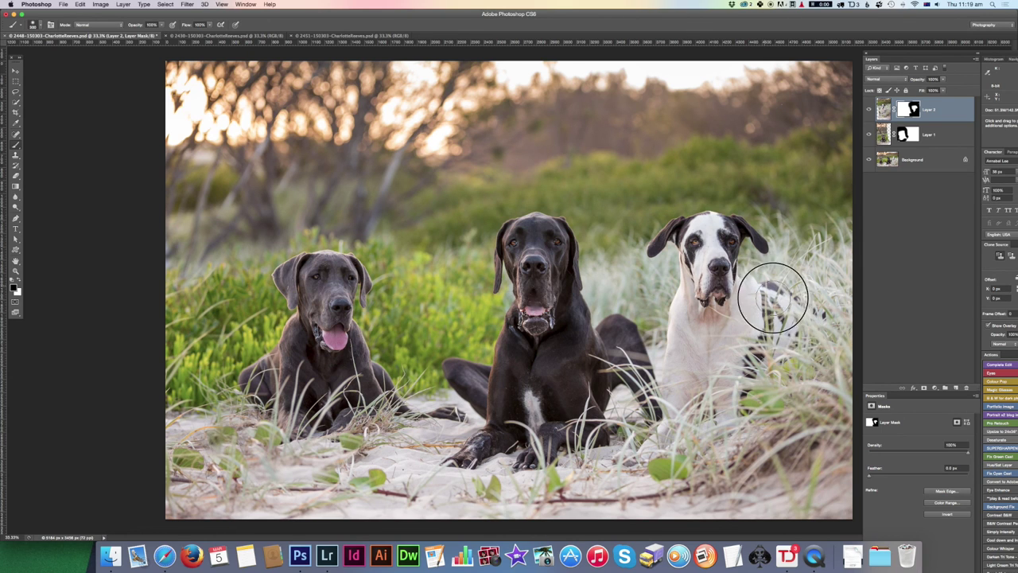
{"action": "key", "text": "super+equal"}
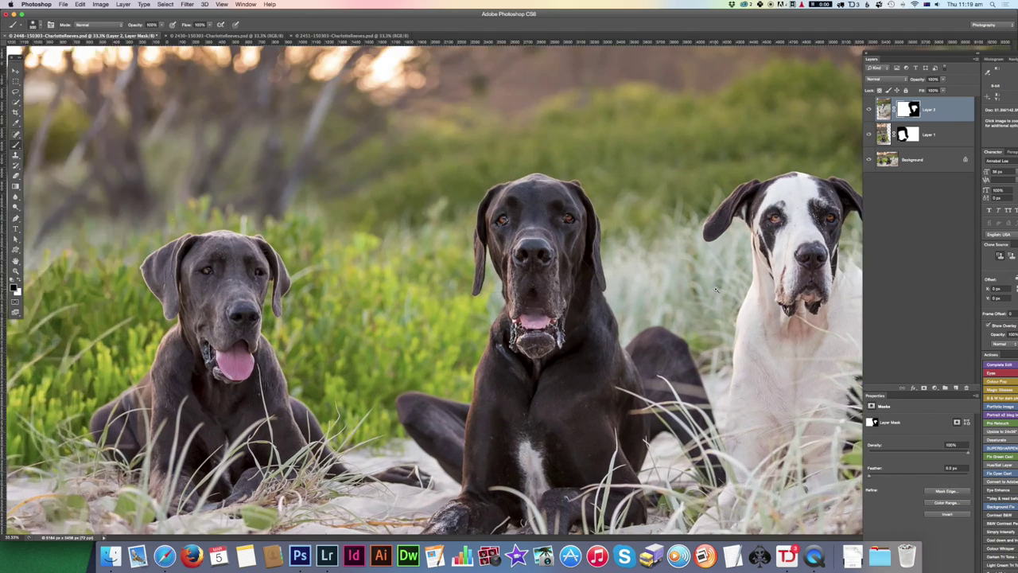
{"action": "key", "text": "super+equal"}
{"action": "scroll", "coordinate": [607, 338], "scroll_direction": "right", "scroll_amount": 5}
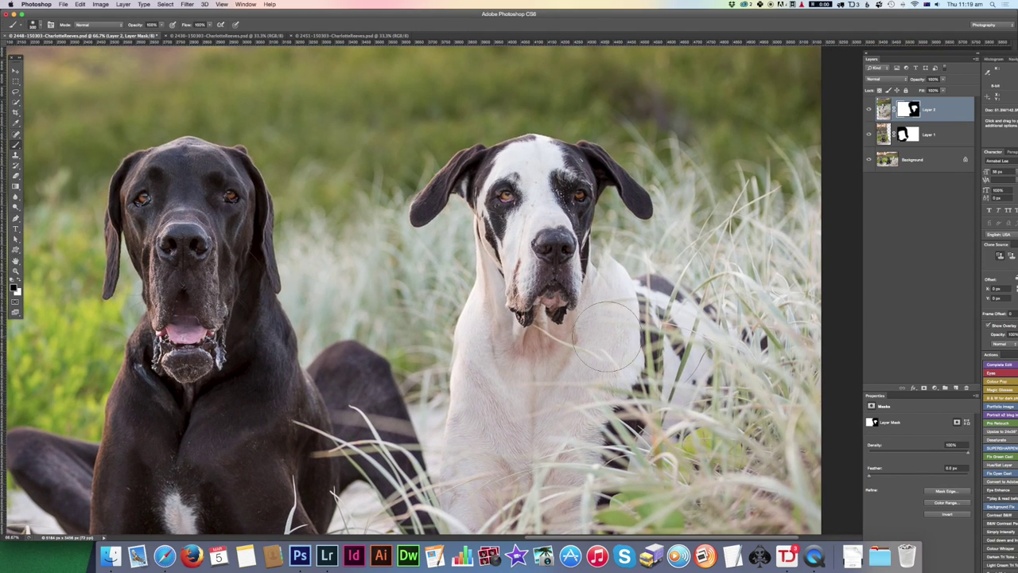
{"action": "key", "text": "bracketright"}
{"action": "key", "text": "bracketright"}
{"action": "key", "text": "bracketright"}
{"action": "key", "text": "bracketright"}
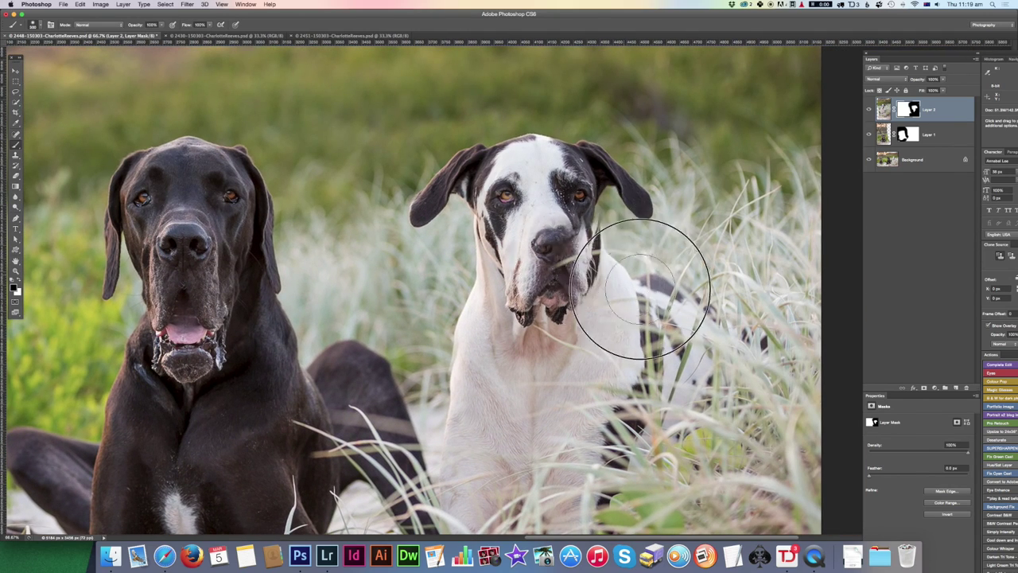
{"action": "key", "text": "bracketleft"}
{"action": "key", "text": "bracketleft"}
{"action": "key", "text": "bracketleft"}
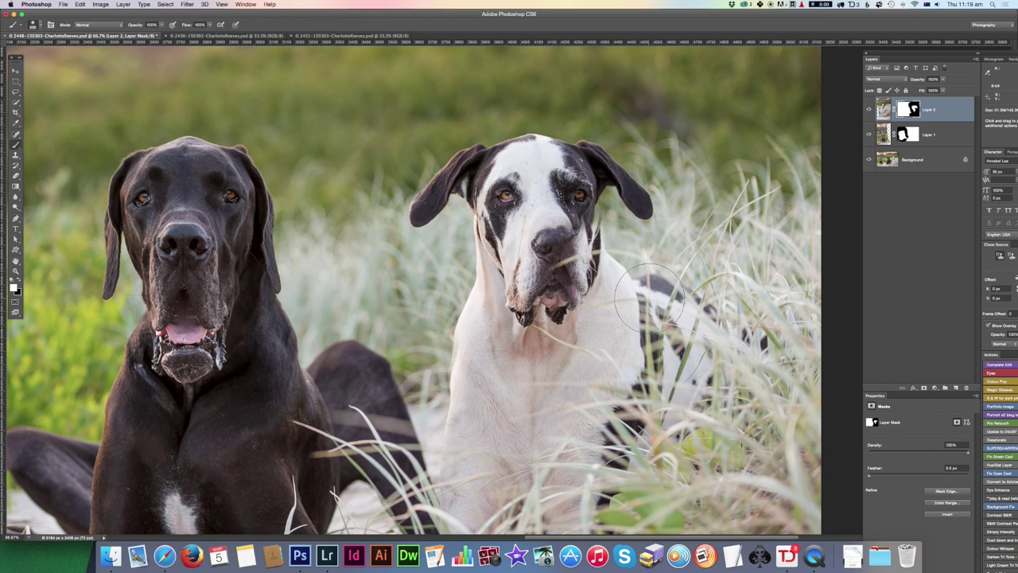
{"action": "key", "text": "bracketright"}
{"action": "key", "text": "bracketright"}
{"action": "key", "text": "bracketright"}
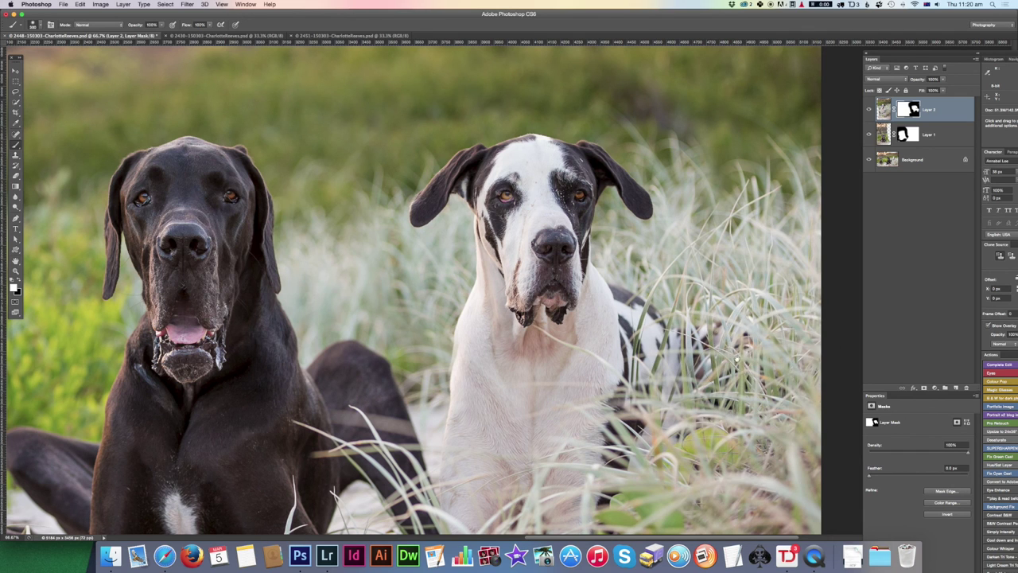
{"action": "scroll", "coordinate": [733, 358], "scroll_direction": "down", "scroll_amount": 3}
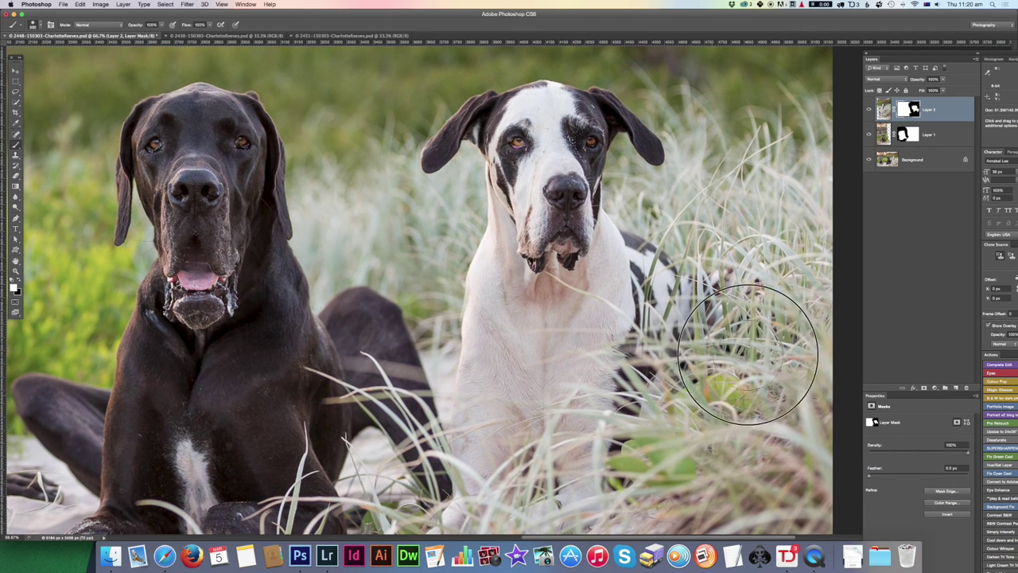
- Toggle Layer 2's visibility to compare the new head with the original expression
{"action": "left_click", "coordinate": [869, 112]}
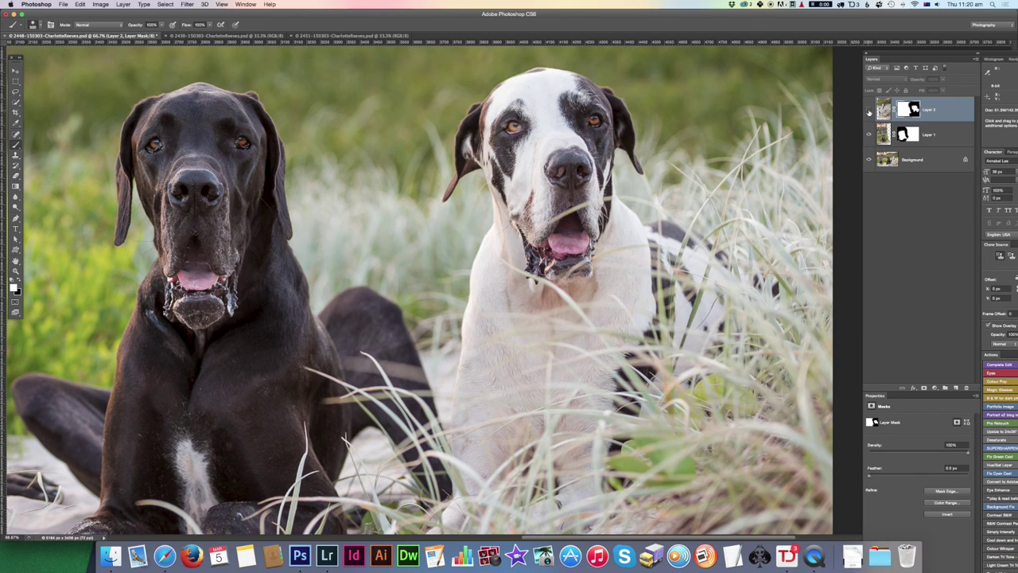
{"action": "left_click", "coordinate": [870, 112]}
{"action": "left_click", "coordinate": [869, 112]}
{"action": "left_click", "coordinate": [869, 112]}
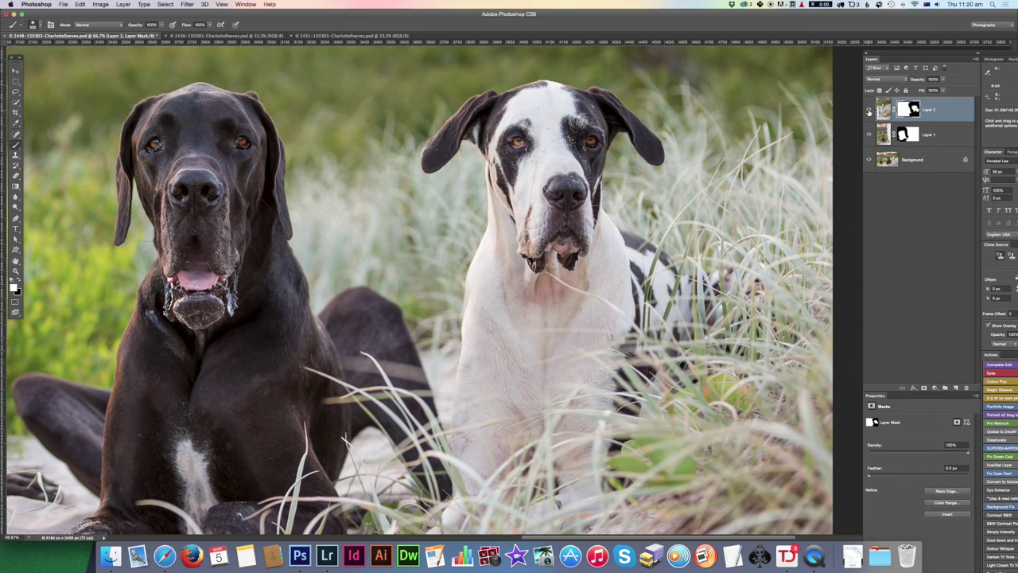
{"action": "left_click", "coordinate": [870, 113]}
{"action": "left_click", "coordinate": [870, 112]}
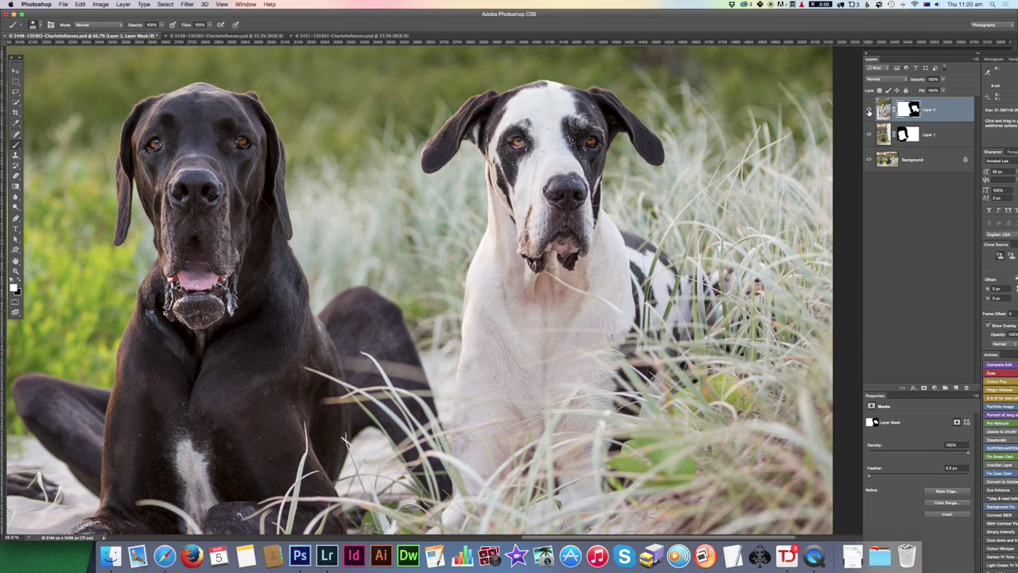
{"action": "left_click", "coordinate": [16, 71]}
- Nudge Layer 2's image slightly right then back left, then retarget its layer mask
{"action": "key", "text": "super+2"}
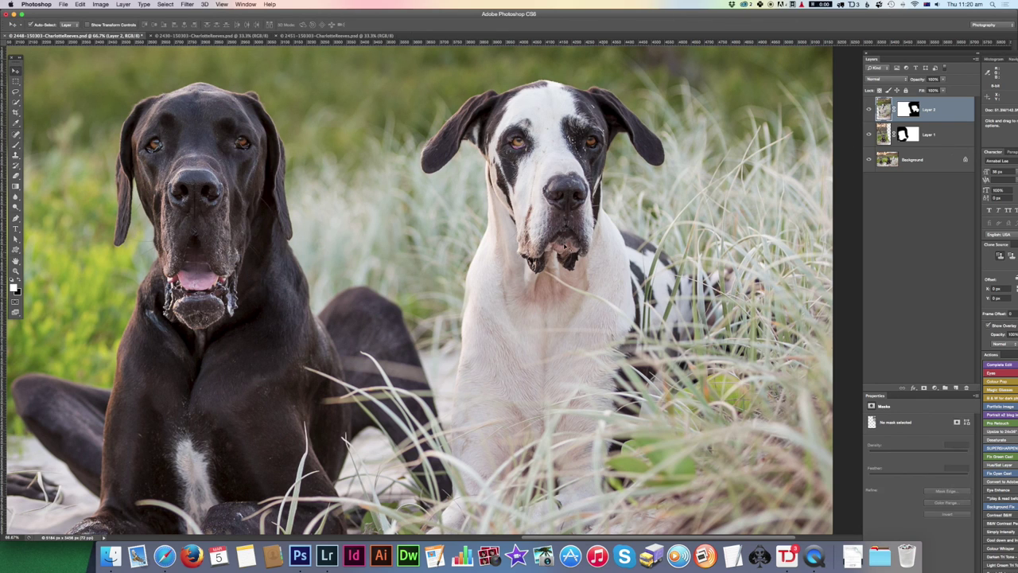
{"action": "mouse_move", "coordinate": [518, 252]}
{"action": "left_mouse_down"}
{"action": "mouse_move", "coordinate": [534, 246]}
{"action": "mouse_move", "coordinate": [520, 251]}
{"action": "left_mouse_up"}
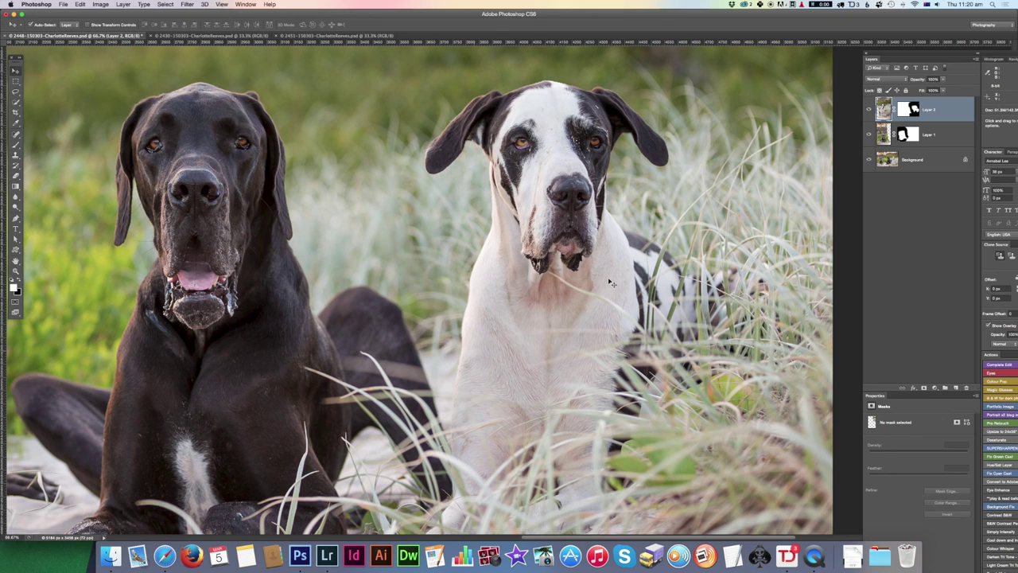
{"action": "left_click_drag", "start_coordinate": [557, 295], "coordinate": [559, 296]}
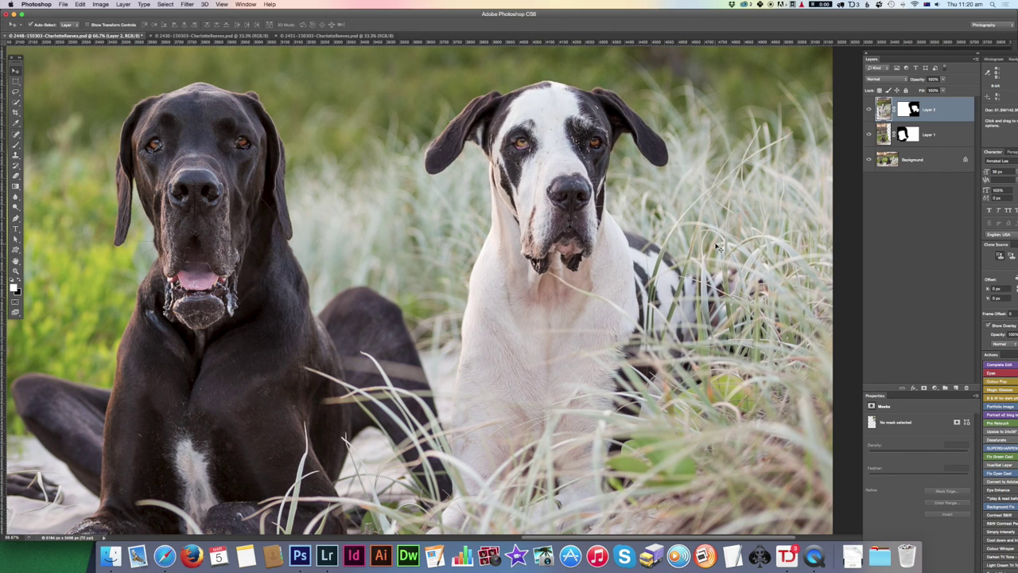
{"action": "left_click", "coordinate": [913, 109]}
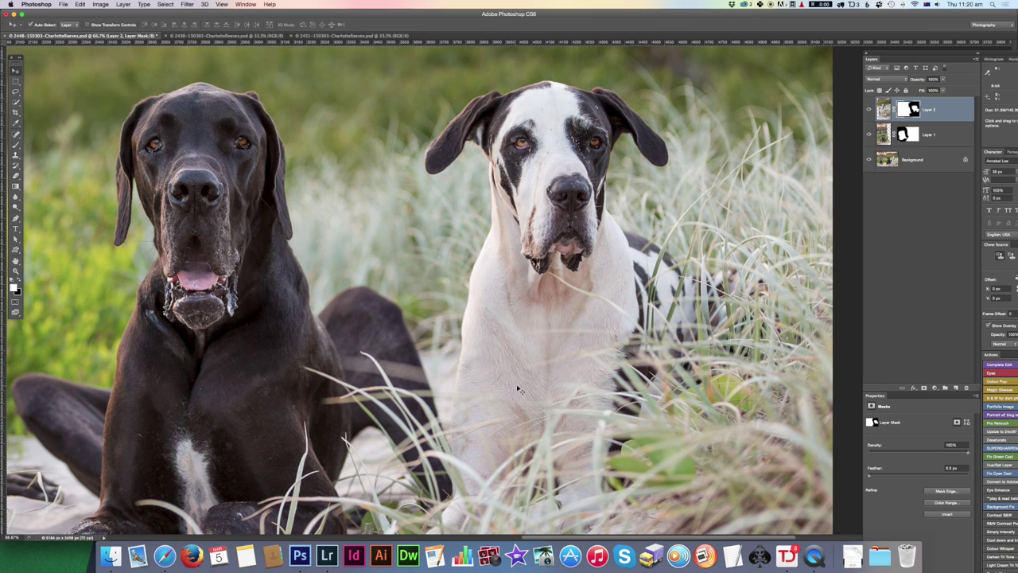
- Toggle Layer 2 repeatedly to compare the tongue-out and closed-mouth head versions
{"action": "left_click", "coordinate": [869, 110]}
{"action": "left_click", "coordinate": [869, 110]}
{"action": "left_click", "coordinate": [870, 110]}
{"action": "left_click", "coordinate": [870, 110]}
{"action": "left_click", "coordinate": [870, 110]}
{"action": "left_click", "coordinate": [870, 110]}
{"action": "left_click", "coordinate": [869, 111]}
{"action": "left_click", "coordinate": [869, 110]}
{"action": "left_click", "coordinate": [869, 110]}
{"action": "left_click", "coordinate": [869, 110]}
{"action": "left_click", "coordinate": [869, 111]}
{"action": "left_click", "coordinate": [869, 111]}
{"action": "left_click", "coordinate": [870, 110]}
{"action": "left_click", "coordinate": [869, 111]}
- Paint Layer 2's mask to reveal the original lower body and paws, adjusting brush size
{"action": "left_click", "coordinate": [15, 147]}
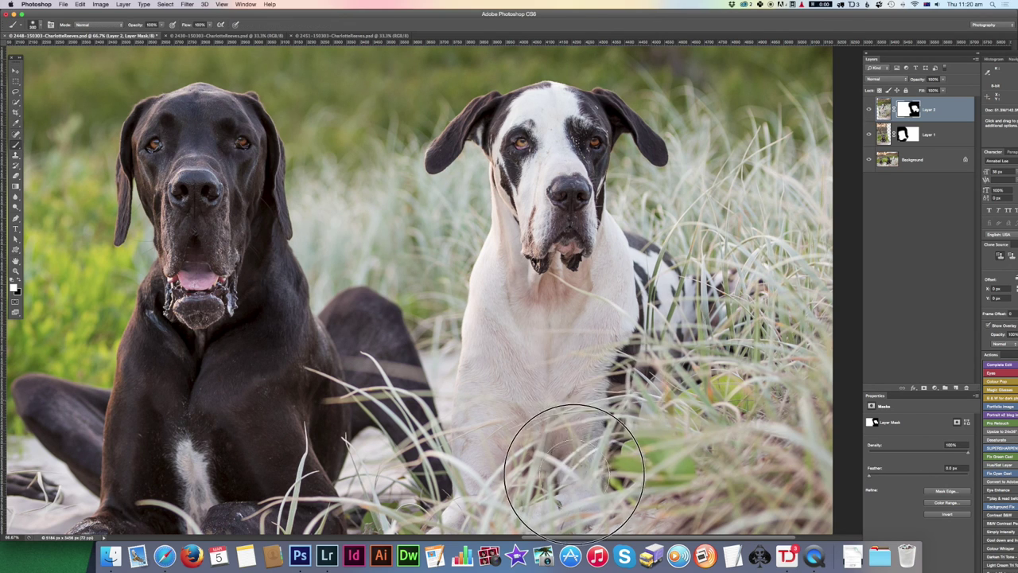
{"action": "scroll", "coordinate": [619, 458], "scroll_direction": "down", "scroll_amount": 3}
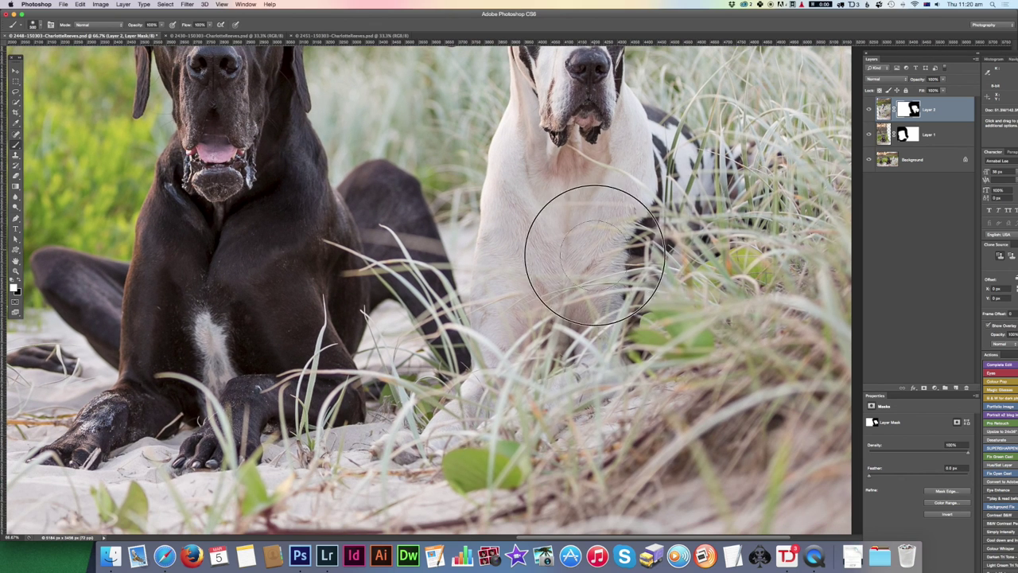
{"action": "mouse_move", "coordinate": [513, 398]}
{"action": "left_mouse_down"}
{"action": "mouse_move", "coordinate": [515, 258]}
{"action": "mouse_move", "coordinate": [497, 419]}
{"action": "mouse_move", "coordinate": [444, 464]}
{"action": "mouse_move", "coordinate": [476, 457]}
{"action": "mouse_move", "coordinate": [388, 460]}
{"action": "mouse_move", "coordinate": [450, 352]}
{"action": "mouse_move", "coordinate": [469, 408]}
{"action": "mouse_move", "coordinate": [469, 273]}
{"action": "mouse_move", "coordinate": [395, 303]}
{"action": "mouse_move", "coordinate": [390, 341]}
{"action": "mouse_move", "coordinate": [431, 262]}
{"action": "mouse_move", "coordinate": [447, 403]}
{"action": "mouse_move", "coordinate": [479, 416]}
{"action": "mouse_move", "coordinate": [513, 367]}
{"action": "mouse_move", "coordinate": [539, 385]}
{"action": "mouse_move", "coordinate": [543, 458]}
{"action": "mouse_move", "coordinate": [470, 454]}
{"action": "mouse_move", "coordinate": [429, 408]}
{"action": "mouse_move", "coordinate": [410, 476]}
{"action": "mouse_move", "coordinate": [446, 493]}
{"action": "left_mouse_up"}
{"action": "scroll", "coordinate": [453, 424], "scroll_direction": "down", "scroll_amount": 2}
{"action": "scroll", "coordinate": [453, 424], "scroll_direction": "down", "scroll_amount": 1}
{"action": "key", "text": "bracketright"}
{"action": "key", "text": "bracketright"}
{"action": "key", "text": "bracketright"}
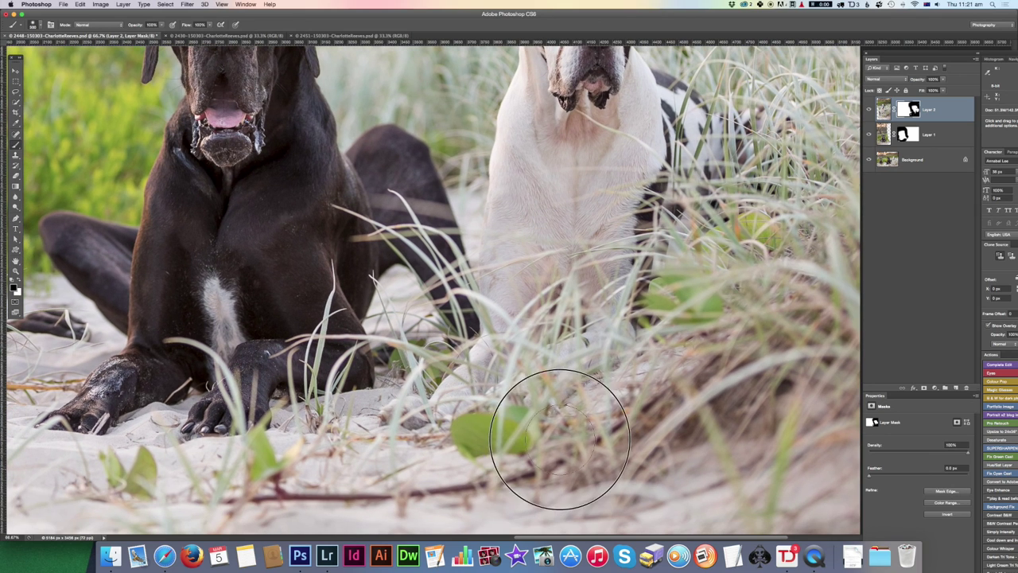
{"action": "scroll", "coordinate": [580, 281], "scroll_direction": "up", "scroll_amount": 3}
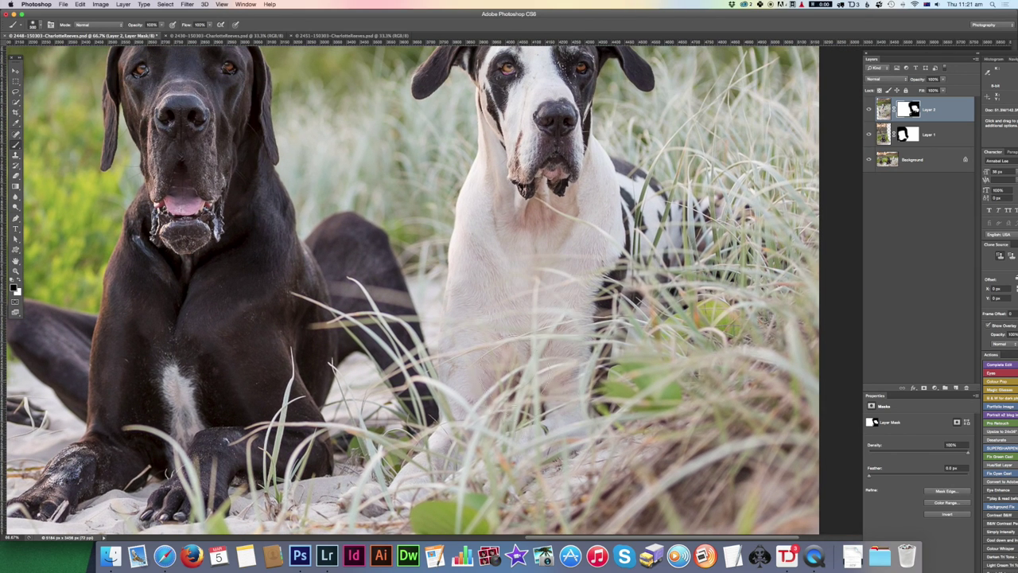
{"action": "key", "text": "bracketleft"}
{"action": "key", "text": "bracketleft"}
{"action": "key", "text": "bracketleft"}
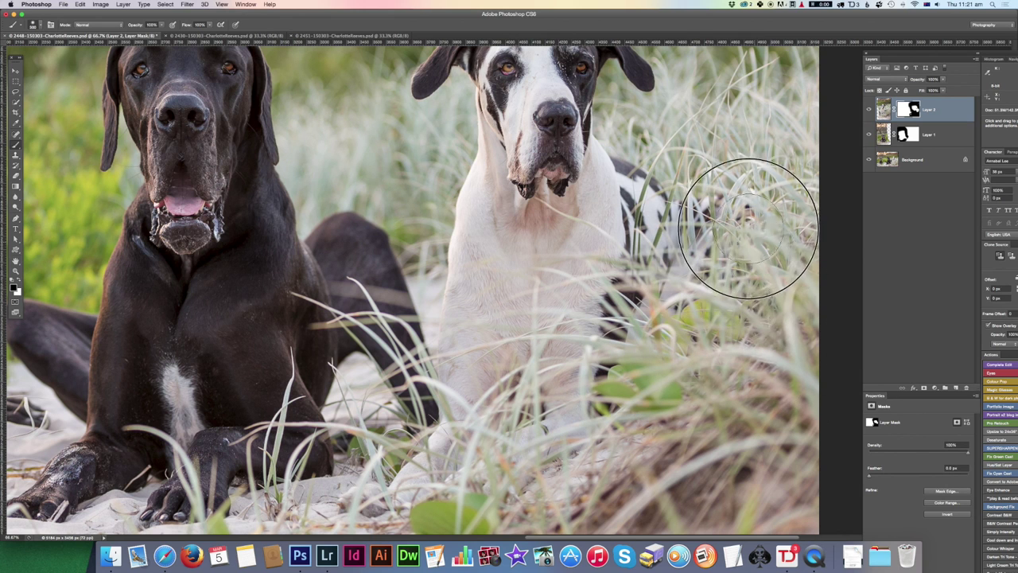
{"action": "scroll", "coordinate": [769, 399], "scroll_direction": "up", "scroll_amount": 5}
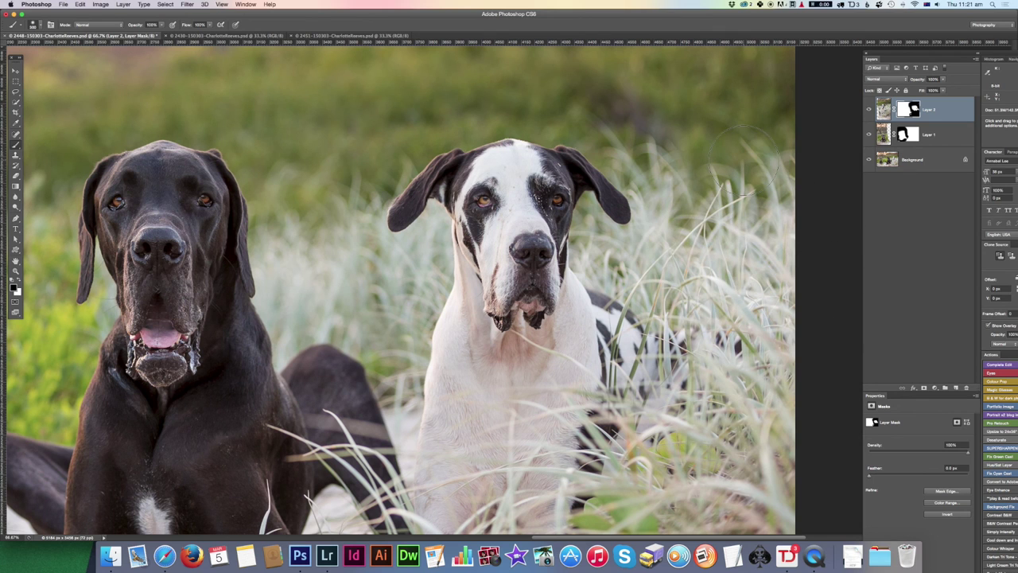
{"action": "scroll", "coordinate": [674, 163], "scroll_direction": "down", "scroll_amount": 5}
- Toggle Layer 2 to compare the closed-mouth white dog against the open-mouthed original
{"action": "scroll", "coordinate": [675, 163], "scroll_direction": "down", "scroll_amount": 5}
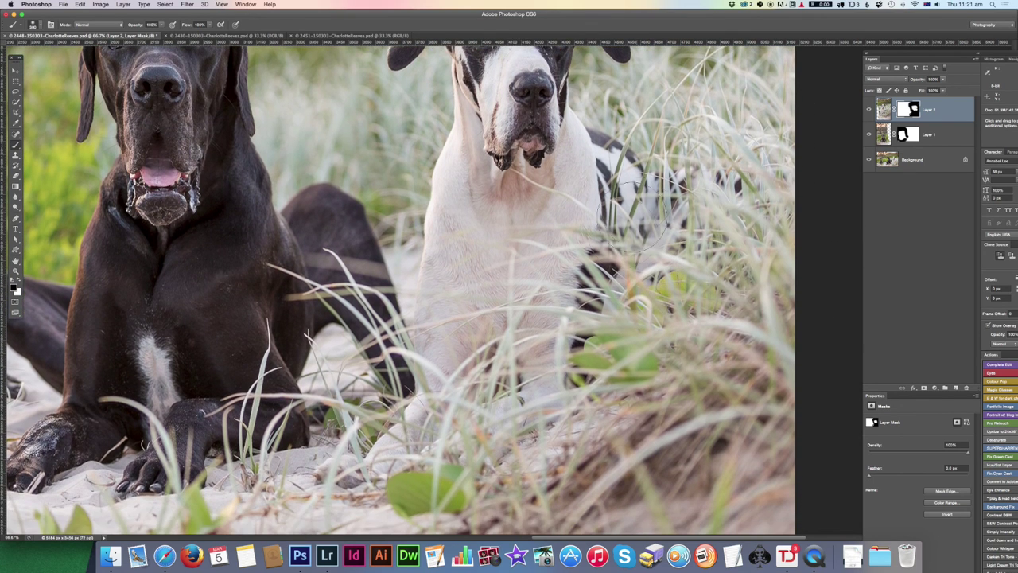
{"action": "scroll", "coordinate": [611, 366], "scroll_direction": "left", "scroll_amount": 3}
{"action": "scroll", "coordinate": [611, 367], "scroll_direction": "down", "scroll_amount": 5}
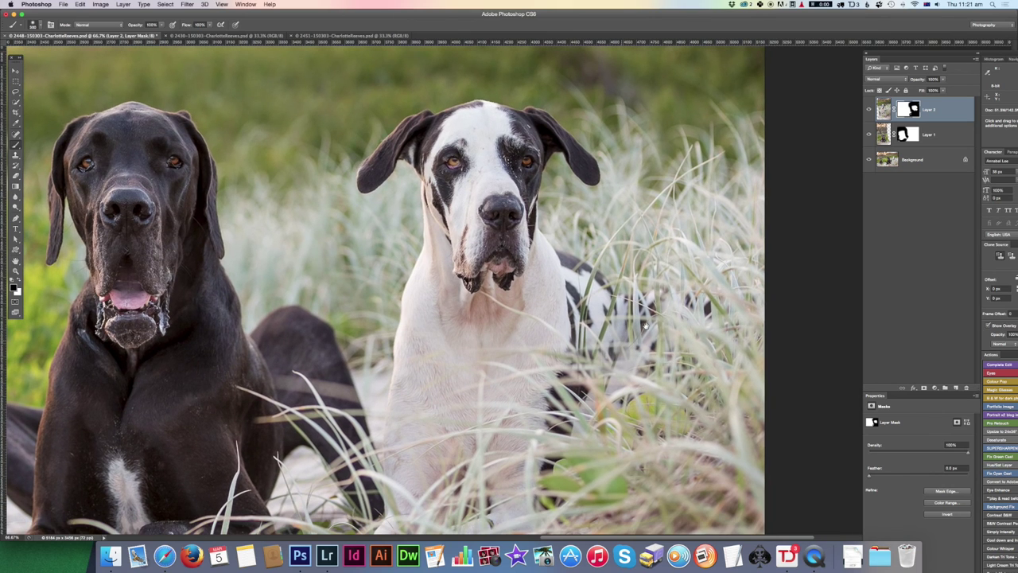
{"action": "left_click", "coordinate": [868, 110]}
{"action": "left_click", "coordinate": [868, 110]}
{"action": "left_click", "coordinate": [868, 110]}
{"action": "left_click", "coordinate": [868, 110]}
- With a larger brush and swapped colours, paint the mask over the white dog's chest and grass
{"action": "key", "text": "bracketright"}
{"action": "key", "text": "bracketright"}
{"action": "key", "text": "bracketright"}
{"action": "key", "text": "bracketright"}
{"action": "key", "text": "bracketright"}
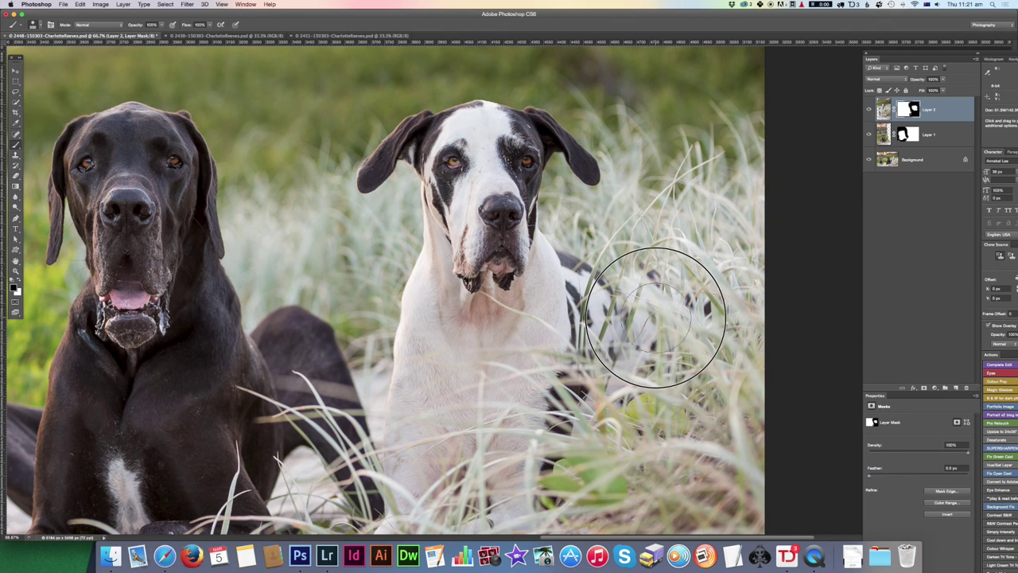
{"action": "key", "text": "x"}
{"action": "mouse_move", "coordinate": [657, 311]}
{"action": "left_mouse_down"}
{"action": "mouse_move", "coordinate": [681, 318]}
{"action": "mouse_move", "coordinate": [636, 352]}
{"action": "mouse_move", "coordinate": [631, 304]}
{"action": "mouse_move", "coordinate": [627, 360]}
{"action": "mouse_move", "coordinate": [616, 373]}
{"action": "mouse_move", "coordinate": [622, 333]}
{"action": "mouse_move", "coordinate": [616, 368]}
{"action": "mouse_move", "coordinate": [686, 314]}
{"action": "mouse_move", "coordinate": [608, 389]}
{"action": "mouse_move", "coordinate": [612, 314]}
{"action": "mouse_move", "coordinate": [623, 372]}
{"action": "mouse_move", "coordinate": [573, 447]}
{"action": "mouse_move", "coordinate": [602, 367]}
{"action": "mouse_move", "coordinate": [550, 447]}
{"action": "mouse_move", "coordinate": [573, 397]}
{"action": "mouse_move", "coordinate": [534, 491]}
{"action": "left_mouse_up"}
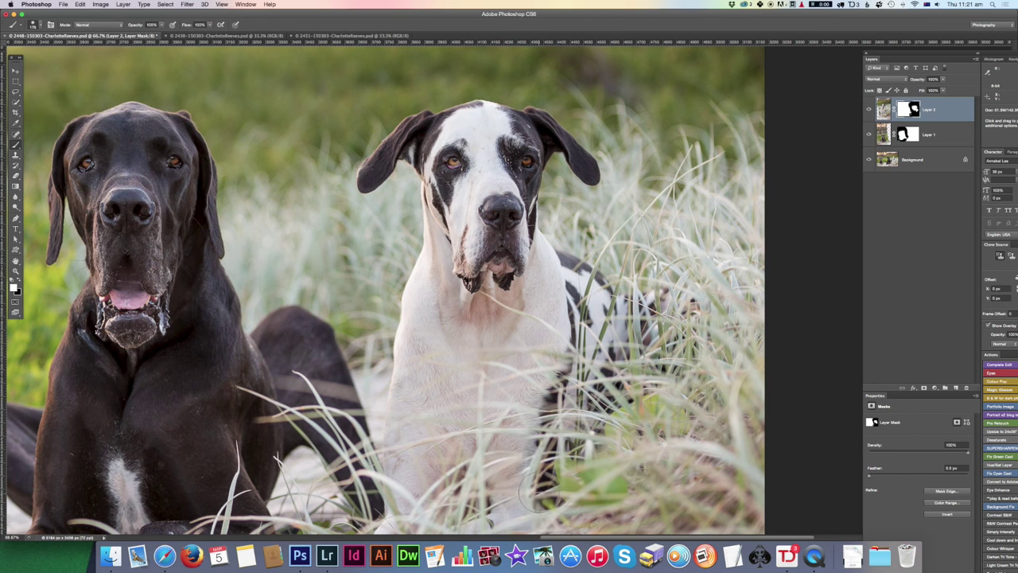
{"action": "mouse_move", "coordinate": [523, 444]}
{"action": "left_mouse_down"}
{"action": "mouse_move", "coordinate": [542, 400]}
{"action": "mouse_move", "coordinate": [528, 453]}
{"action": "mouse_move", "coordinate": [556, 370]}
{"action": "mouse_move", "coordinate": [505, 421]}
{"action": "mouse_move", "coordinate": [514, 486]}
{"action": "left_mouse_up"}
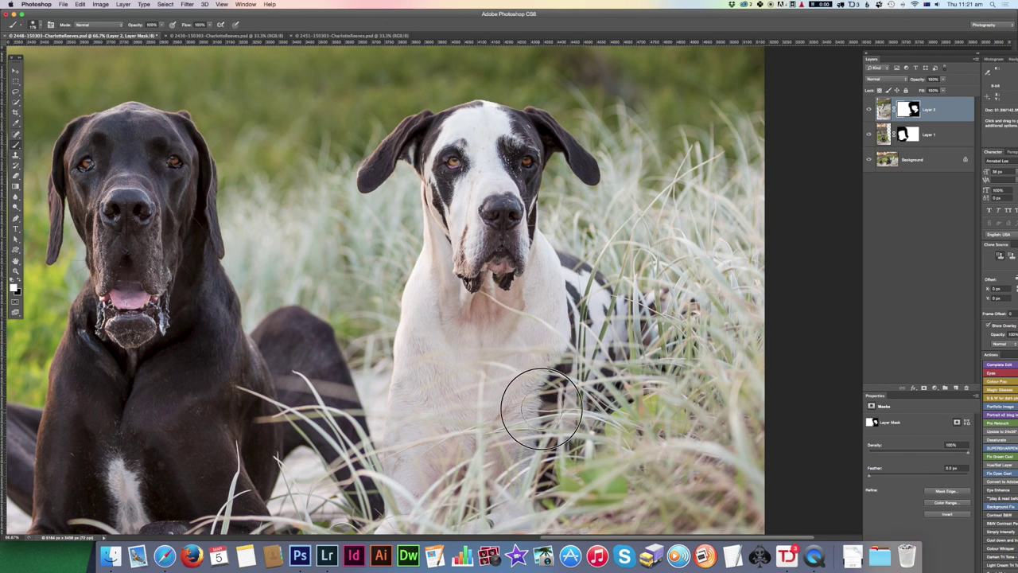
{"action": "mouse_move", "coordinate": [528, 432]}
{"action": "left_mouse_down"}
{"action": "mouse_move", "coordinate": [602, 307]}
{"action": "mouse_move", "coordinate": [587, 386]}
{"action": "left_mouse_up"}
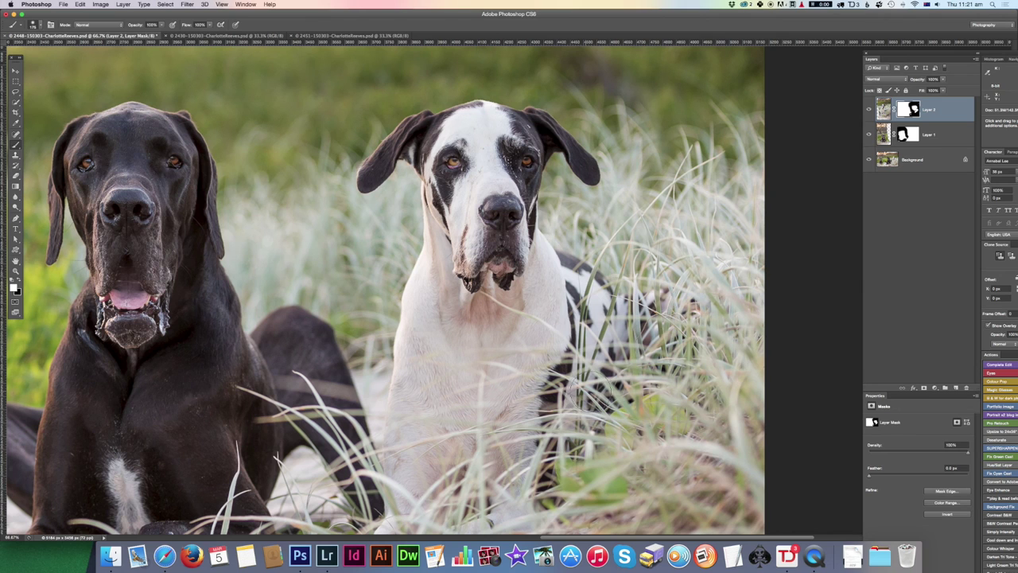
- Toggle Layer 2 on and off to check the chest mask edit
{"action": "left_click", "coordinate": [868, 110]}
{"action": "left_click", "coordinate": [868, 110]}
{"action": "left_click", "coordinate": [868, 109]}
{"action": "left_click", "coordinate": [868, 109]}
{"action": "left_click_drag", "start_coordinate": [426, 132], "coordinate": [467, 225]}
{"action": "scroll", "coordinate": [468, 225], "scroll_direction": "up", "scroll_amount": 2}
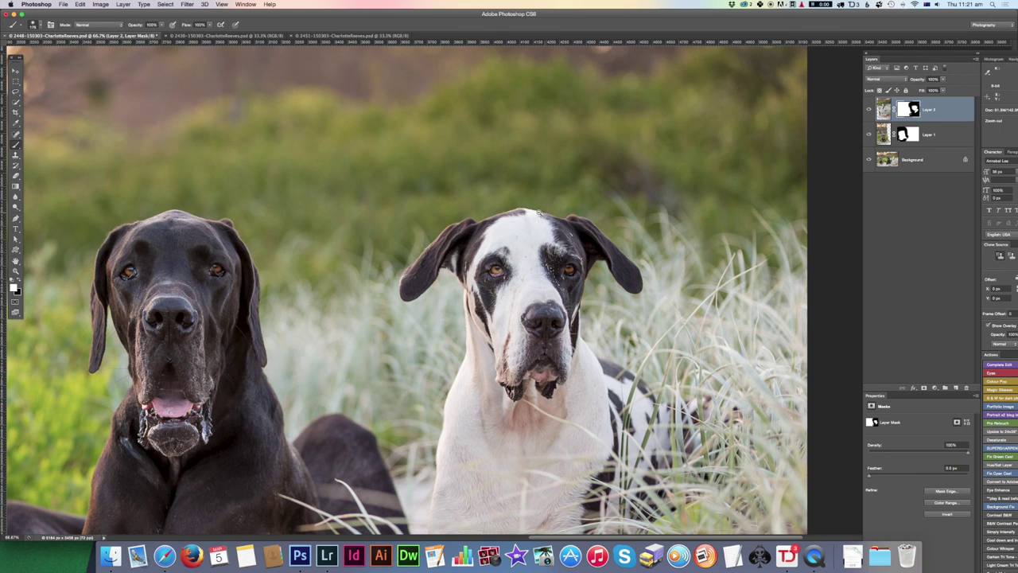
- Zoom out to the whole photo, compare Layer 2 on and off, then target its image thumbnail
{"action": "key", "text": "super+minus"}
{"action": "key", "text": "super+minus"}
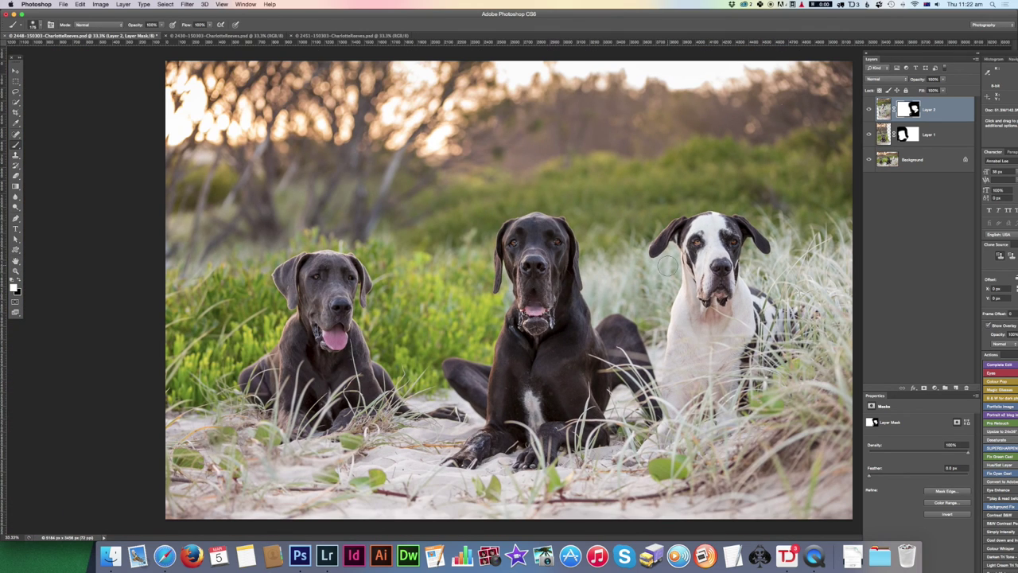
{"action": "left_click", "coordinate": [16, 71]}
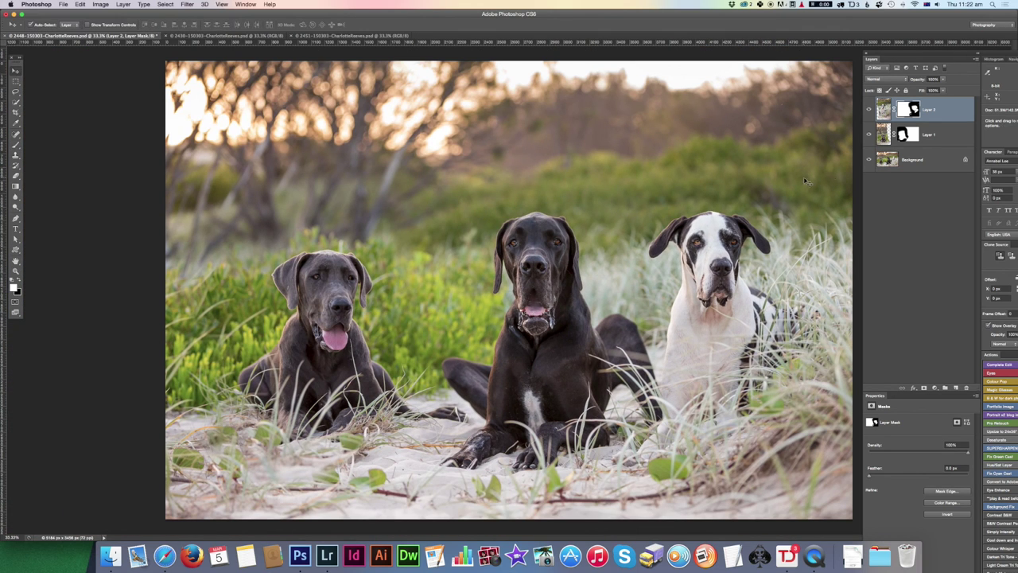
{"action": "left_click", "coordinate": [868, 110]}
{"action": "left_click", "coordinate": [868, 111]}
{"action": "left_click", "coordinate": [868, 109]}
{"action": "left_click", "coordinate": [869, 111]}
{"action": "left_click", "coordinate": [884, 110]}
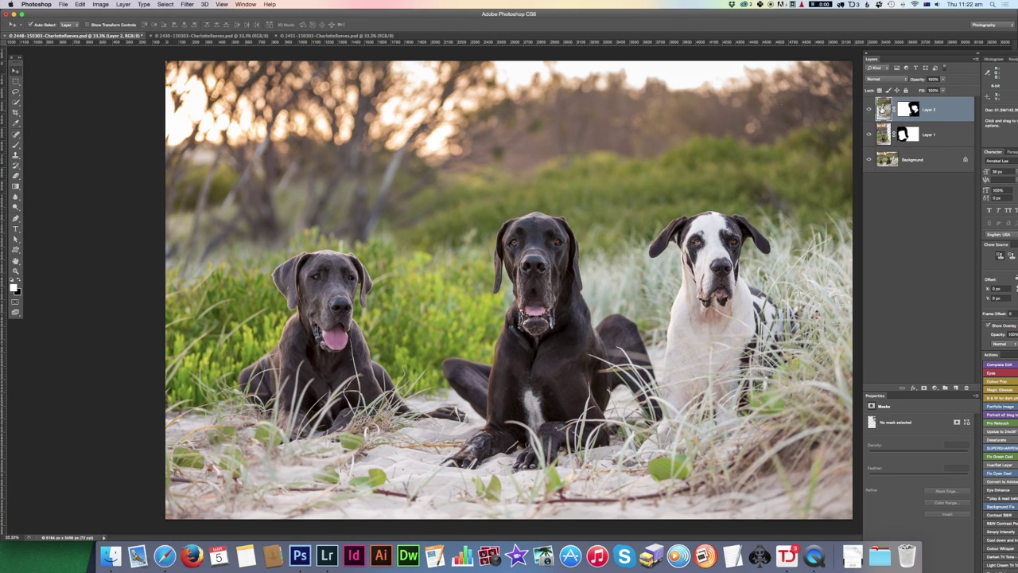
{"action": "left_click_drag", "start_coordinate": [16, 207], "coordinate": [41, 206]}
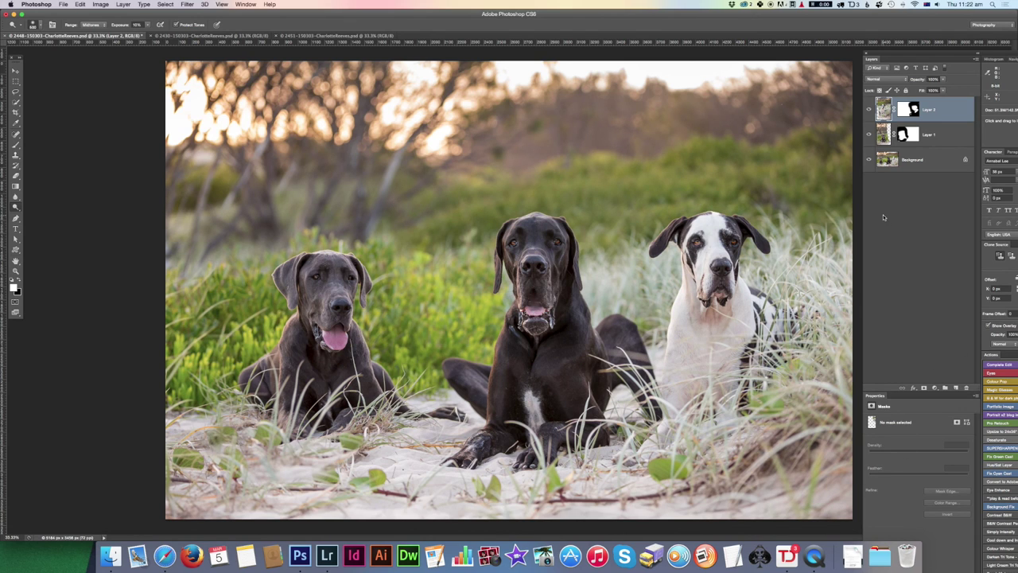
{"action": "key", "text": "v"}
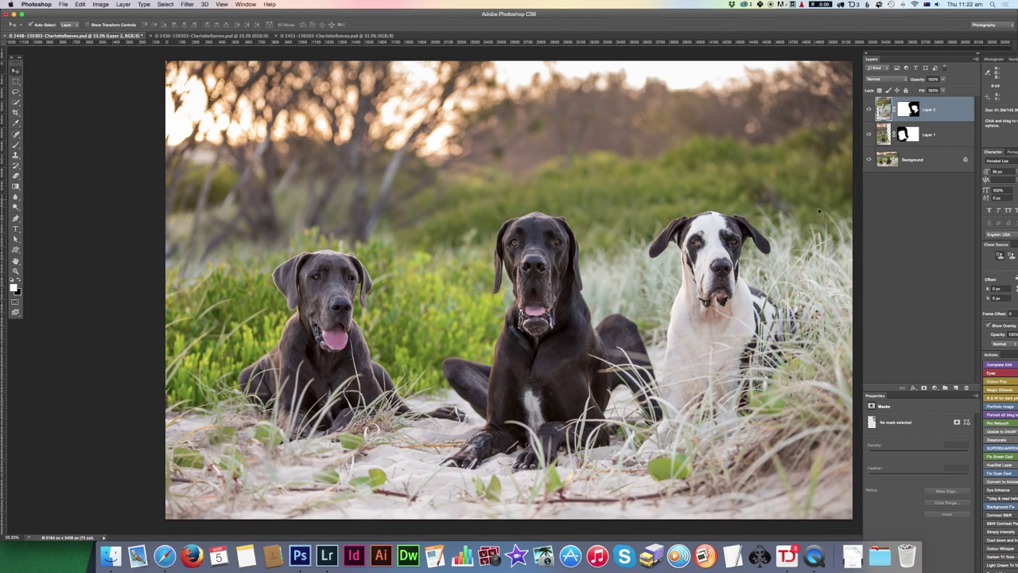
{"action": "left_click", "coordinate": [870, 135]}
{"action": "left_click", "coordinate": [870, 135]}
{"action": "left_click", "coordinate": [869, 135]}
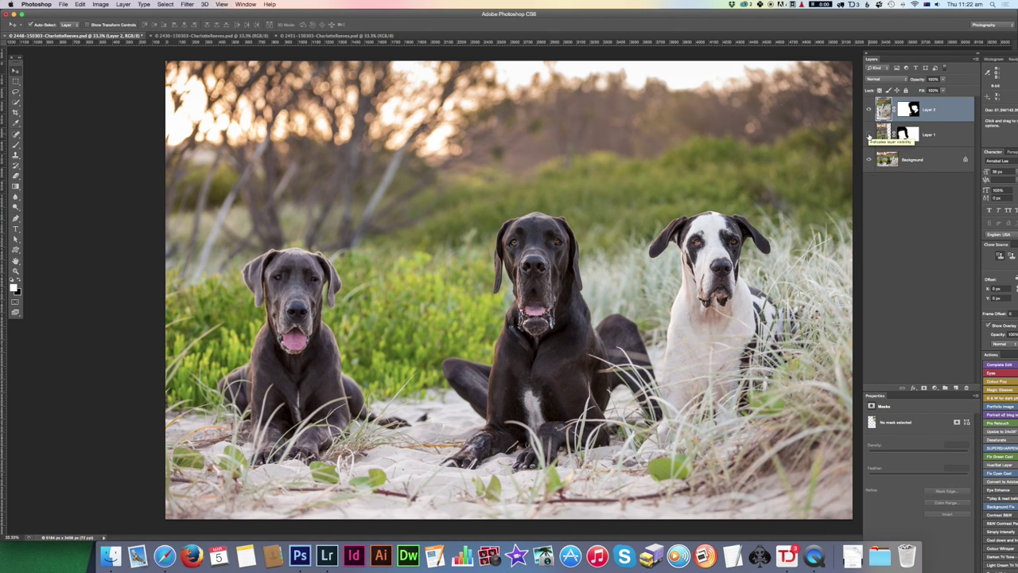
{"action": "left_click", "coordinate": [869, 135]}
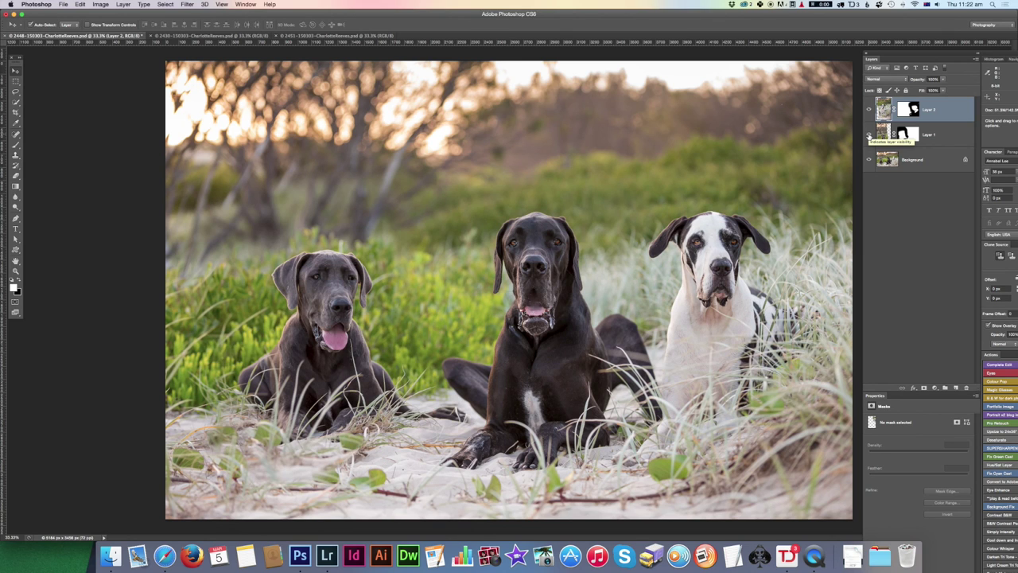
{"action": "left_click", "coordinate": [870, 135]}
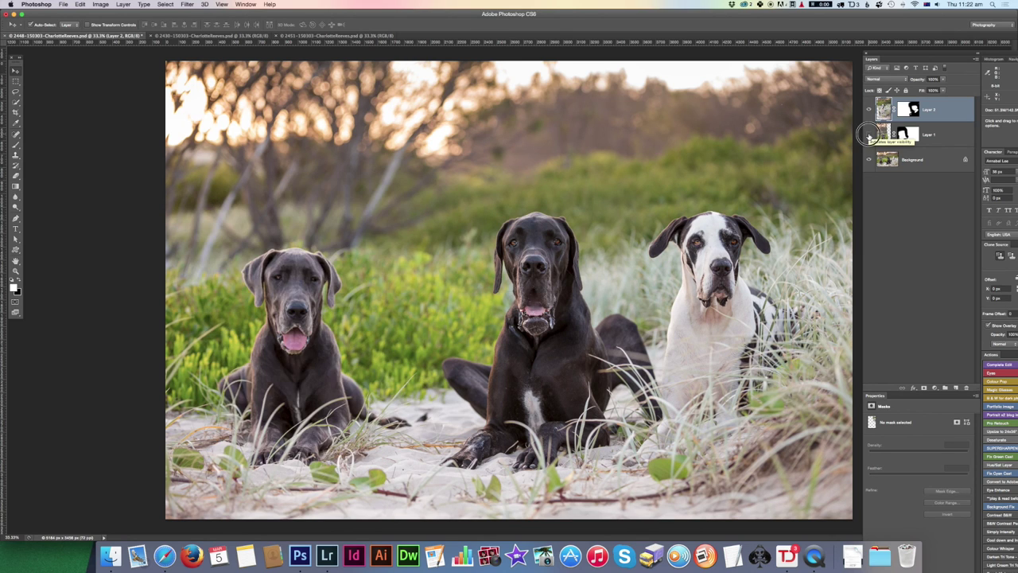
{"action": "left_click", "coordinate": [870, 135]}
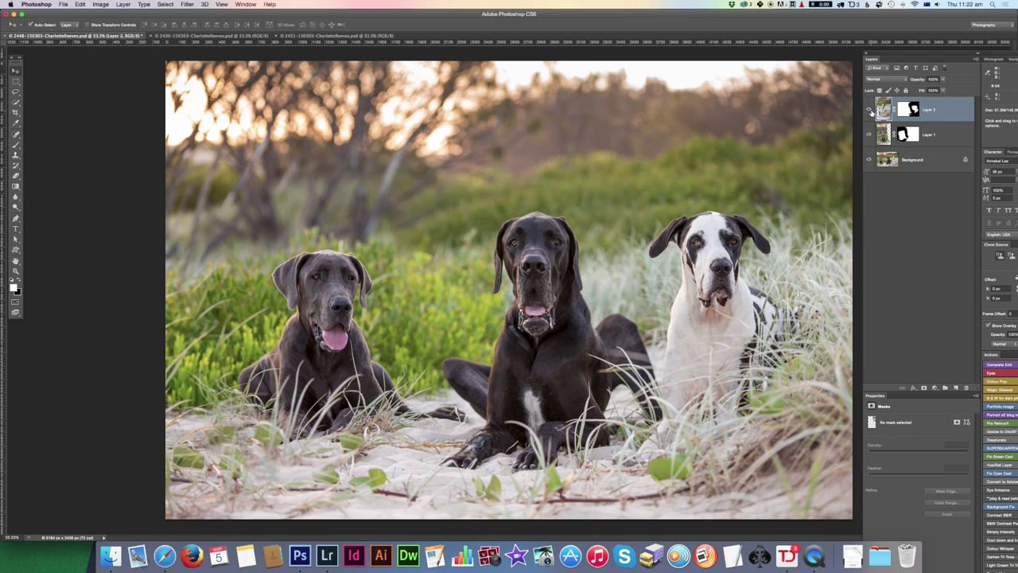
{"action": "left_click", "coordinate": [869, 111]}
{"action": "left_click", "coordinate": [869, 111]}
{"action": "left_click", "coordinate": [869, 111]}
{"action": "left_click", "coordinate": [869, 112]}
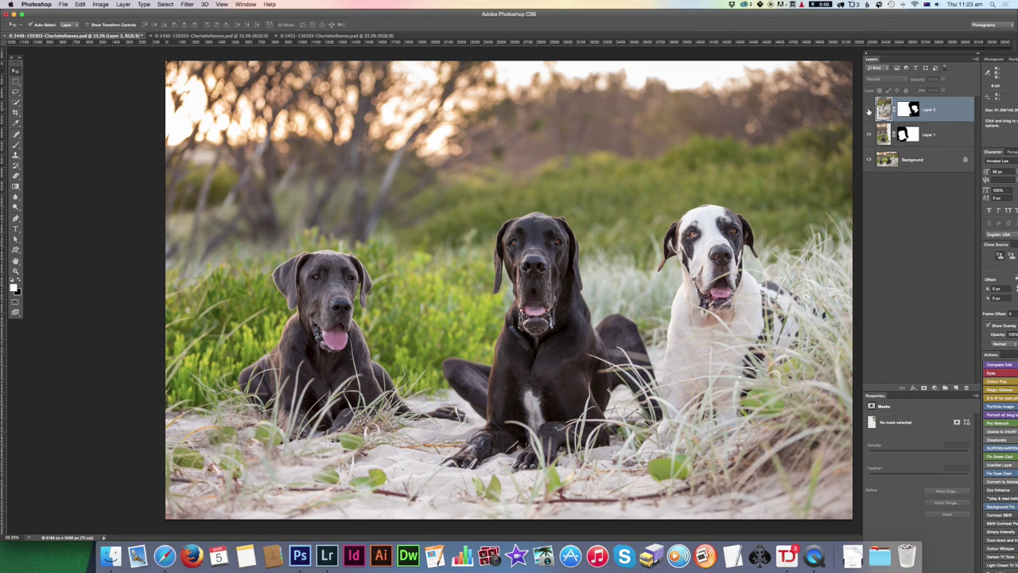
{"action": "left_click", "coordinate": [868, 111]}
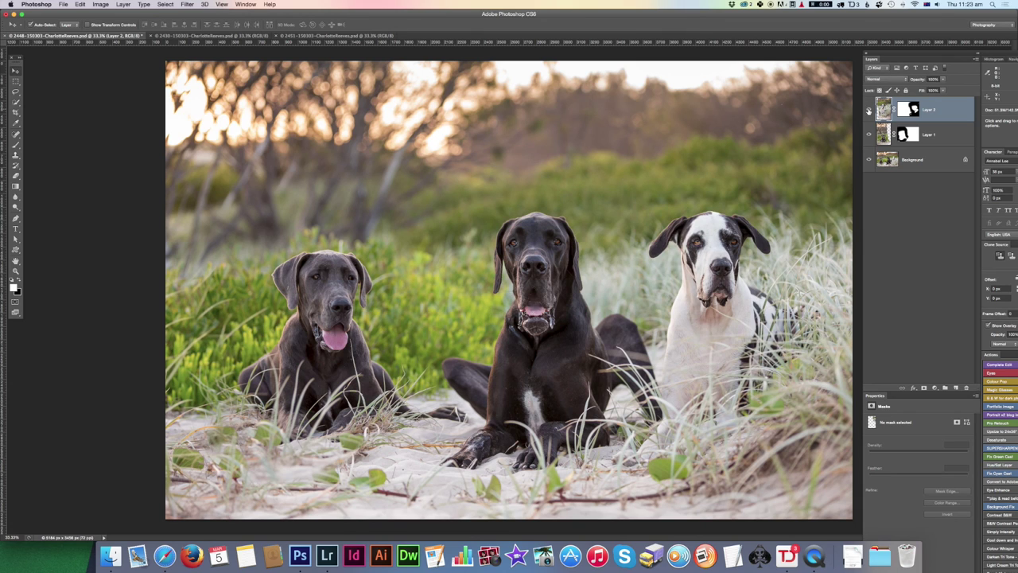
{"action": "left_click", "coordinate": [868, 111]}
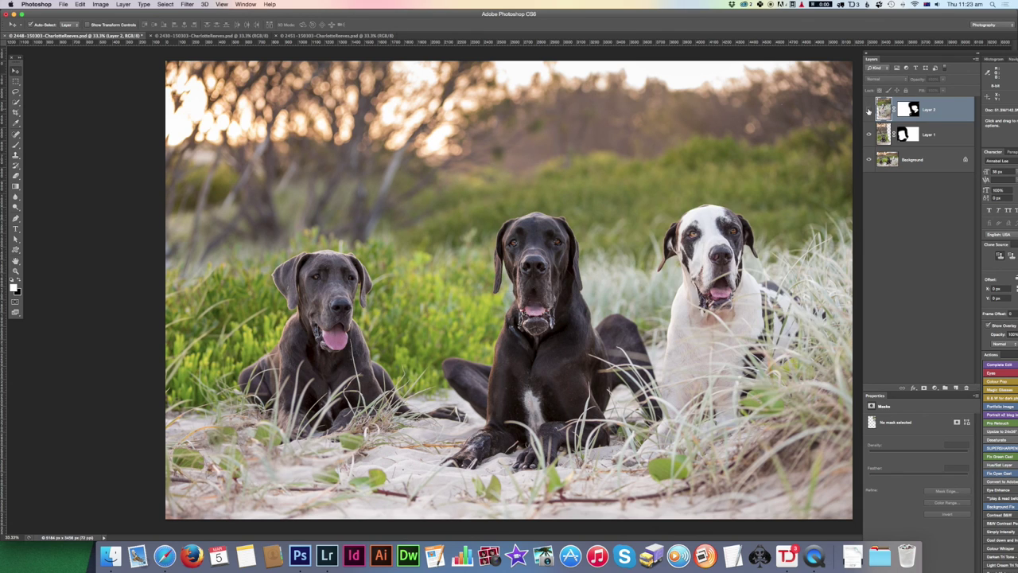
{"action": "left_click", "coordinate": [869, 111]}
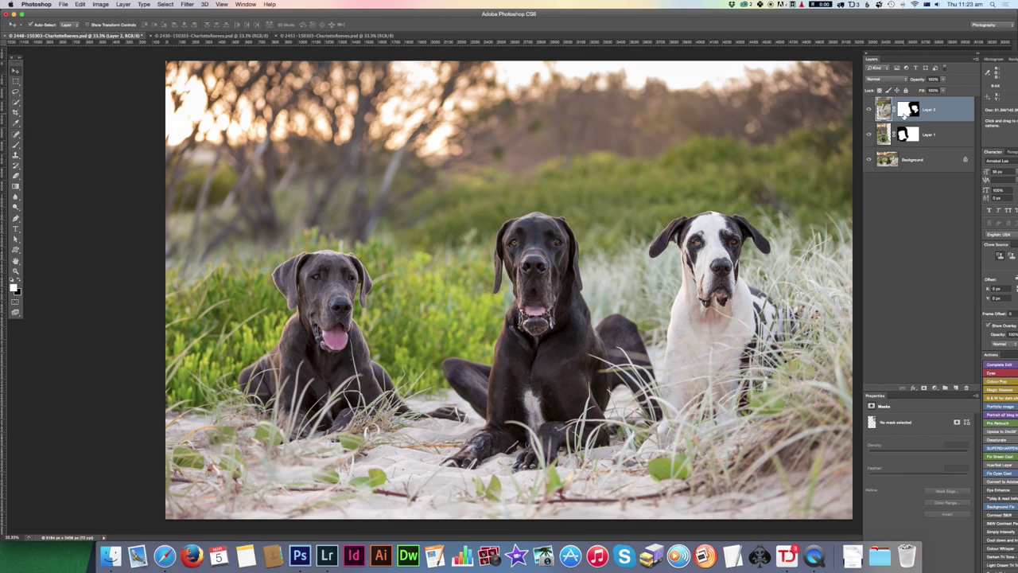
- Free-transform Layer 2, rotating it slightly and shifting it right and down into alignment
{"action": "key", "text": "super+t"}
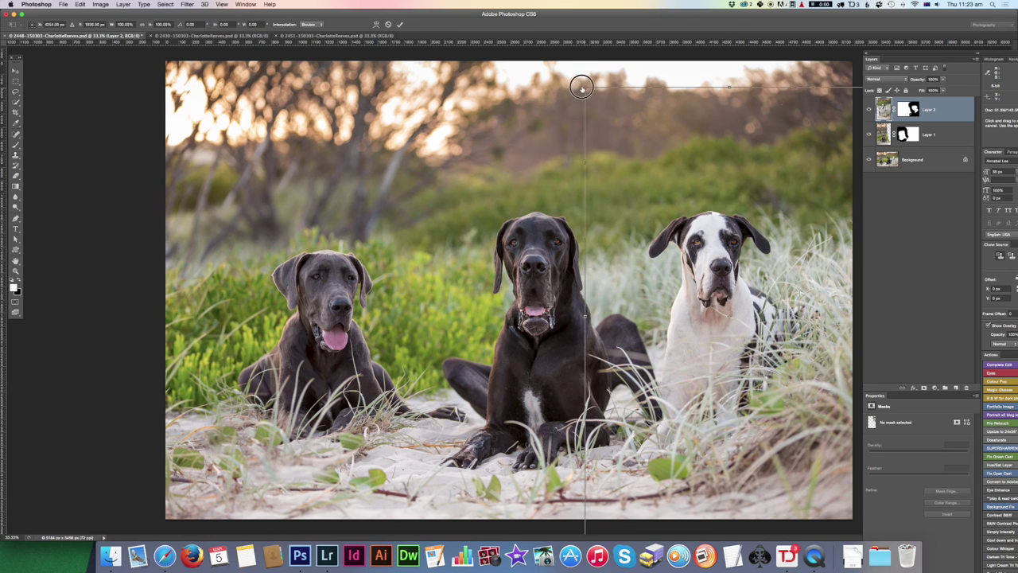
{"action": "left_click_drag", "start_coordinate": [579, 84], "coordinate": [549, 65]}
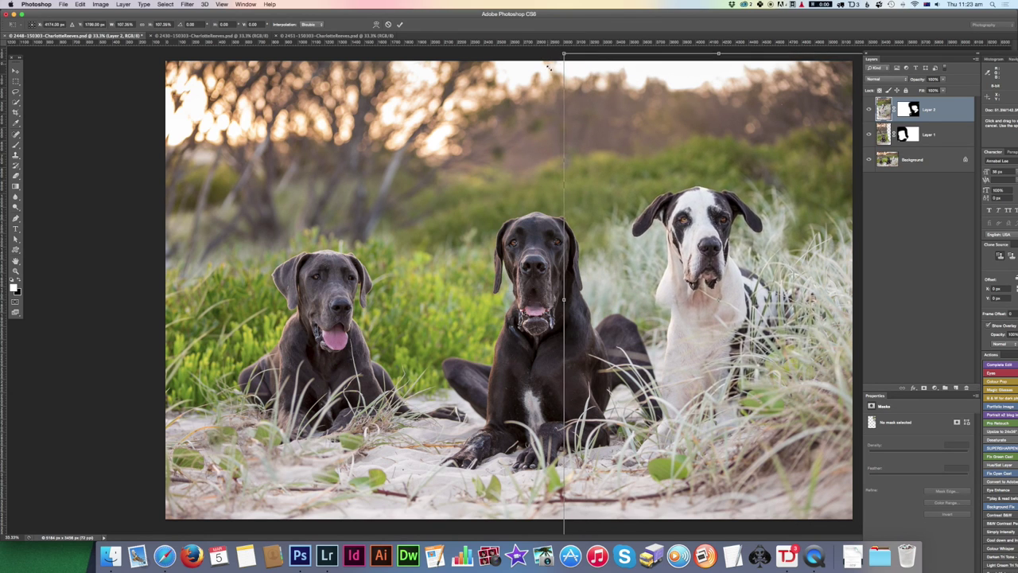
{"action": "left_click_drag", "start_coordinate": [680, 232], "coordinate": [695, 245]}
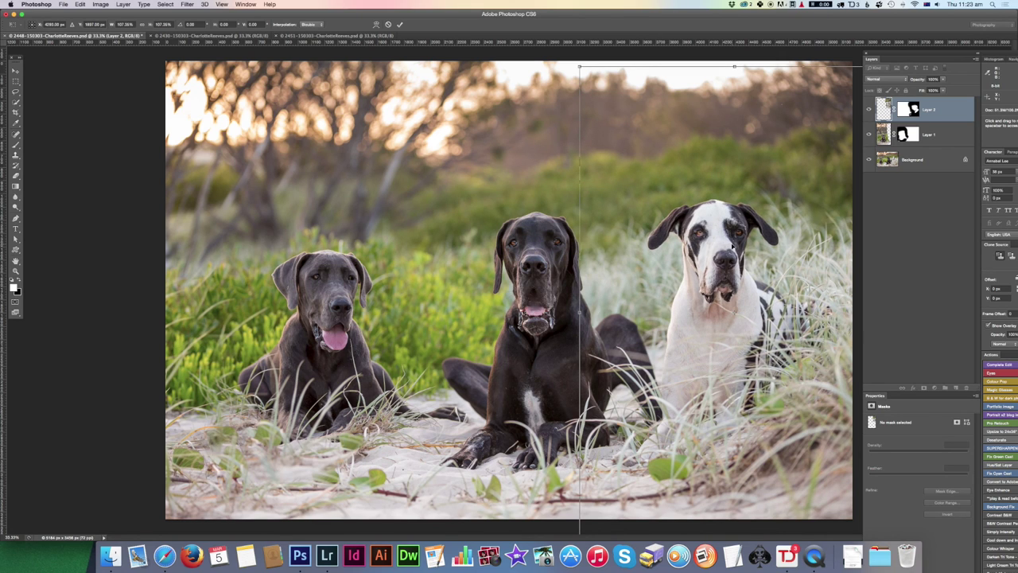
{"action": "key", "text": "Return"}
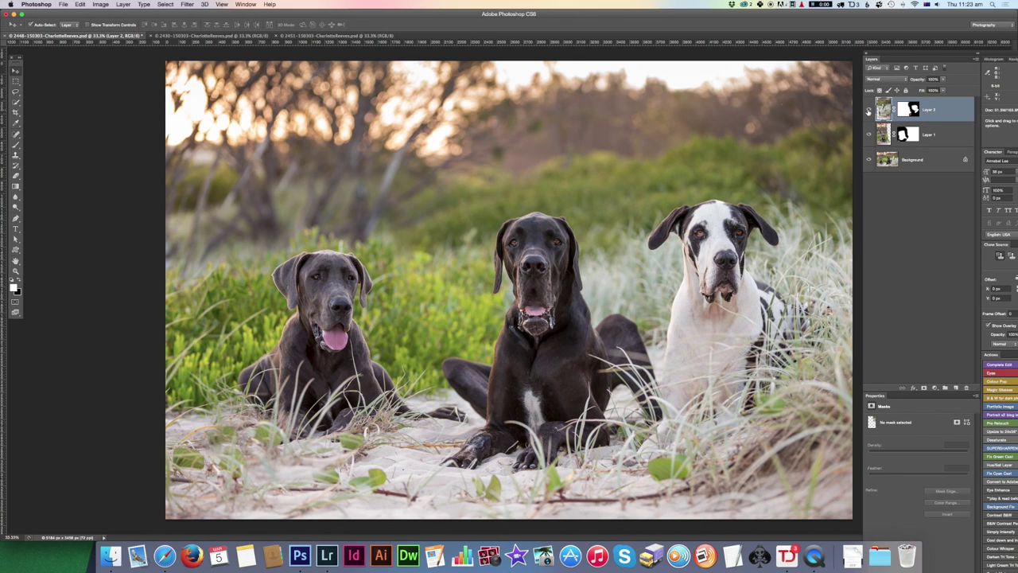
{"action": "left_click", "coordinate": [868, 110]}
{"action": "left_click", "coordinate": [868, 111]}
{"action": "left_click", "coordinate": [868, 111]}
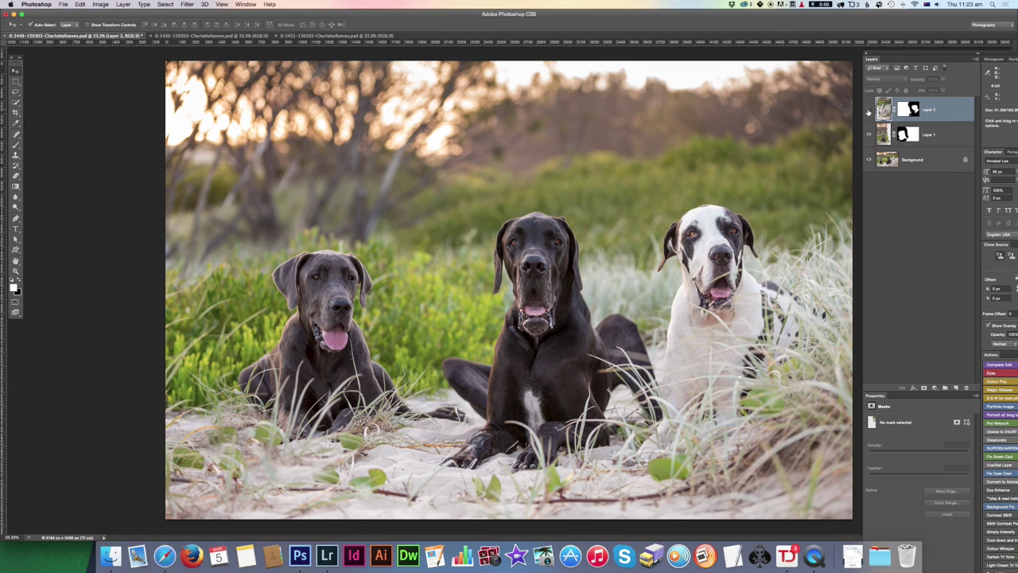
{"action": "left_click", "coordinate": [869, 110]}
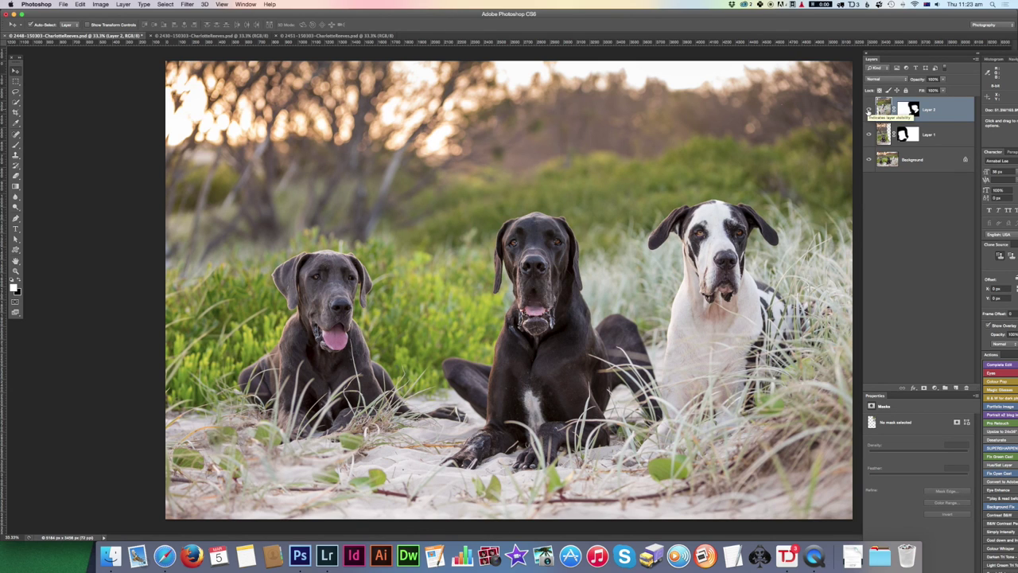
{"action": "left_click", "coordinate": [869, 111]}
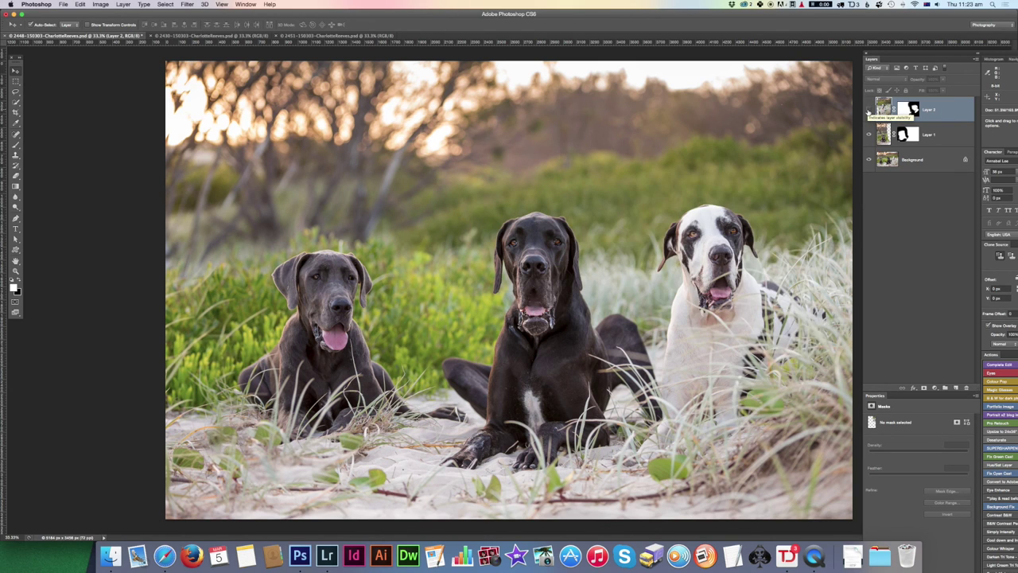
{"action": "left_click", "coordinate": [869, 111]}
{"action": "left_click", "coordinate": [868, 110]}
{"action": "left_click", "coordinate": [869, 110]}
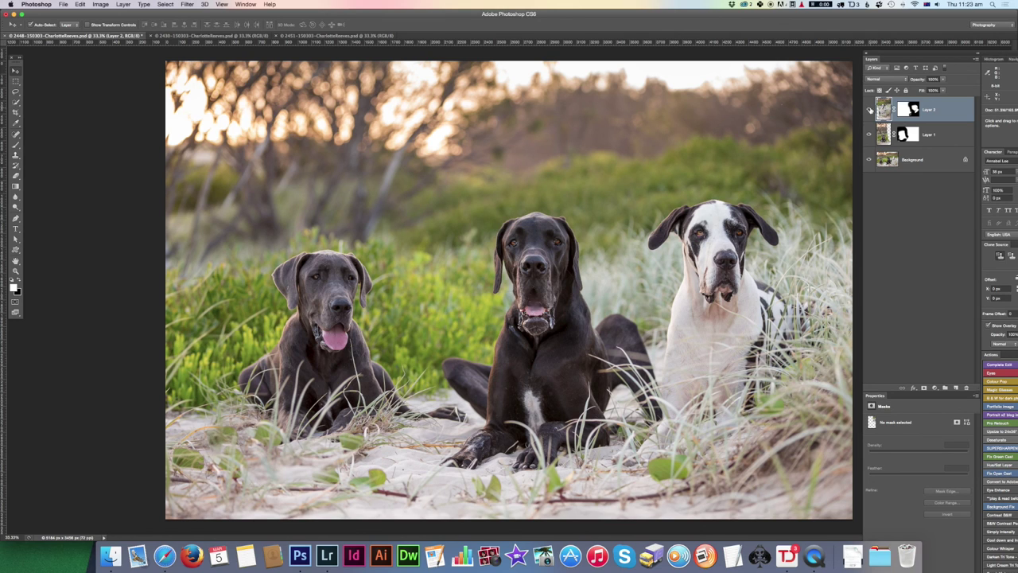
{"action": "left_click_drag", "start_coordinate": [868, 110], "coordinate": [868, 137]}
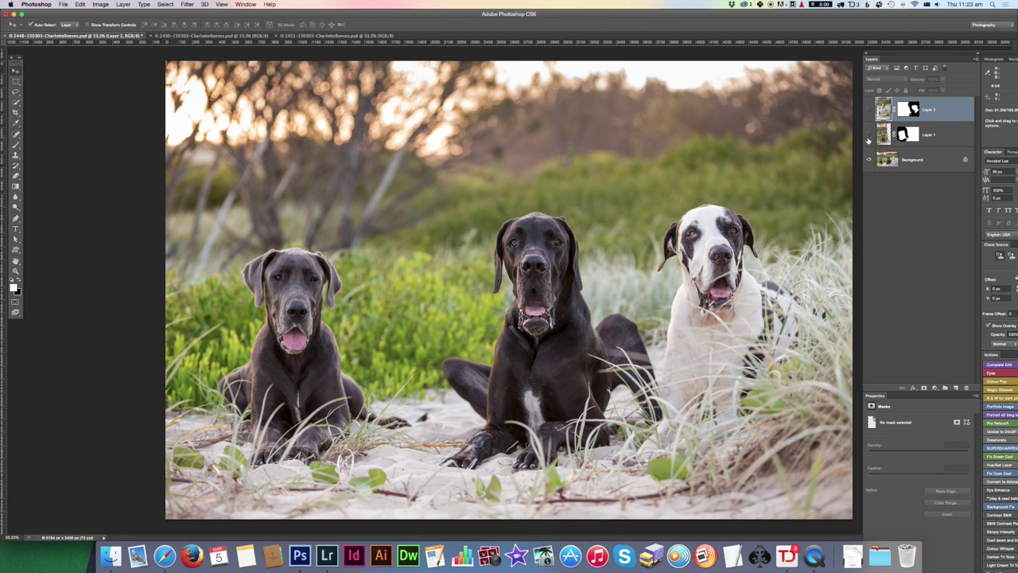
{"action": "left_click_drag", "start_coordinate": [868, 111], "coordinate": [868, 135]}
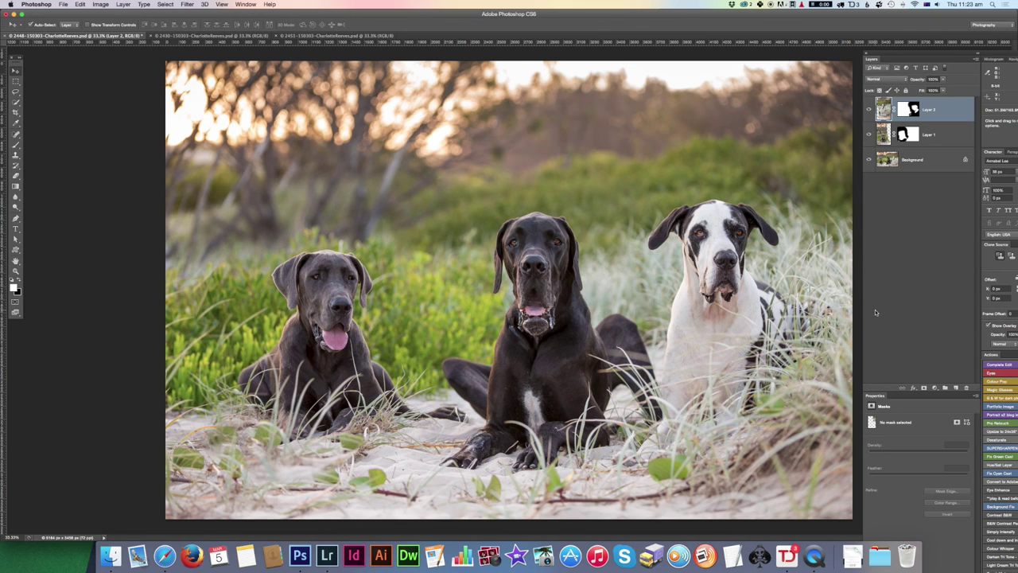